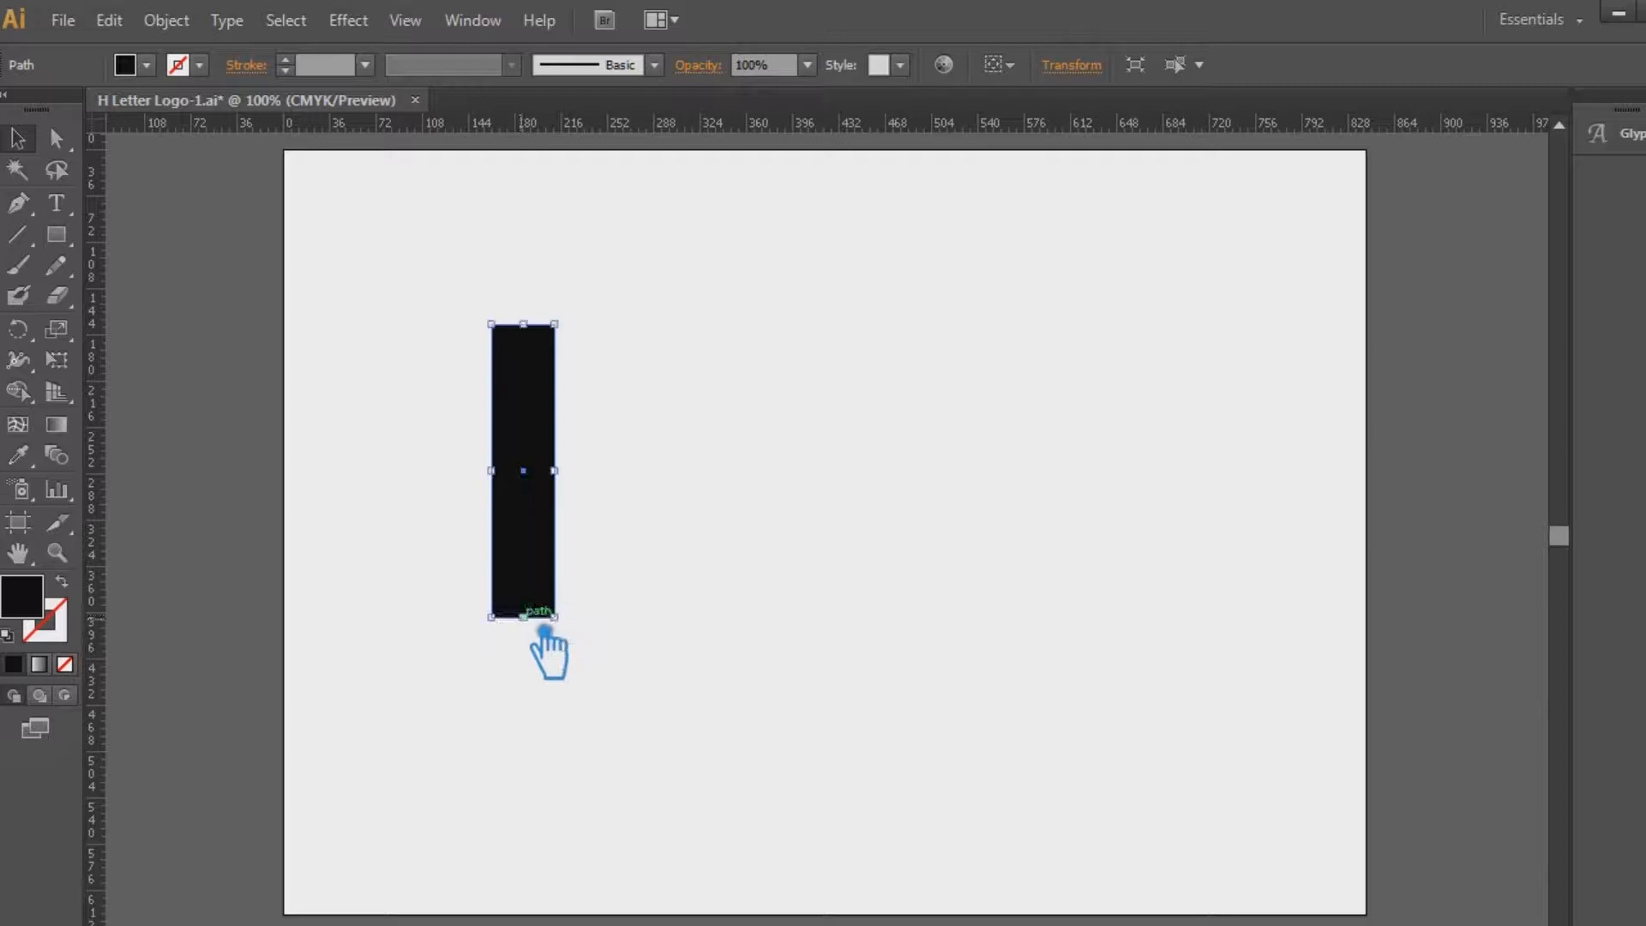
Stretch the black bar slightly downward by its bottom edge, keeping its width and top edge.
left_click_drag(547, 626, 549, 632)
left_click(699, 645)
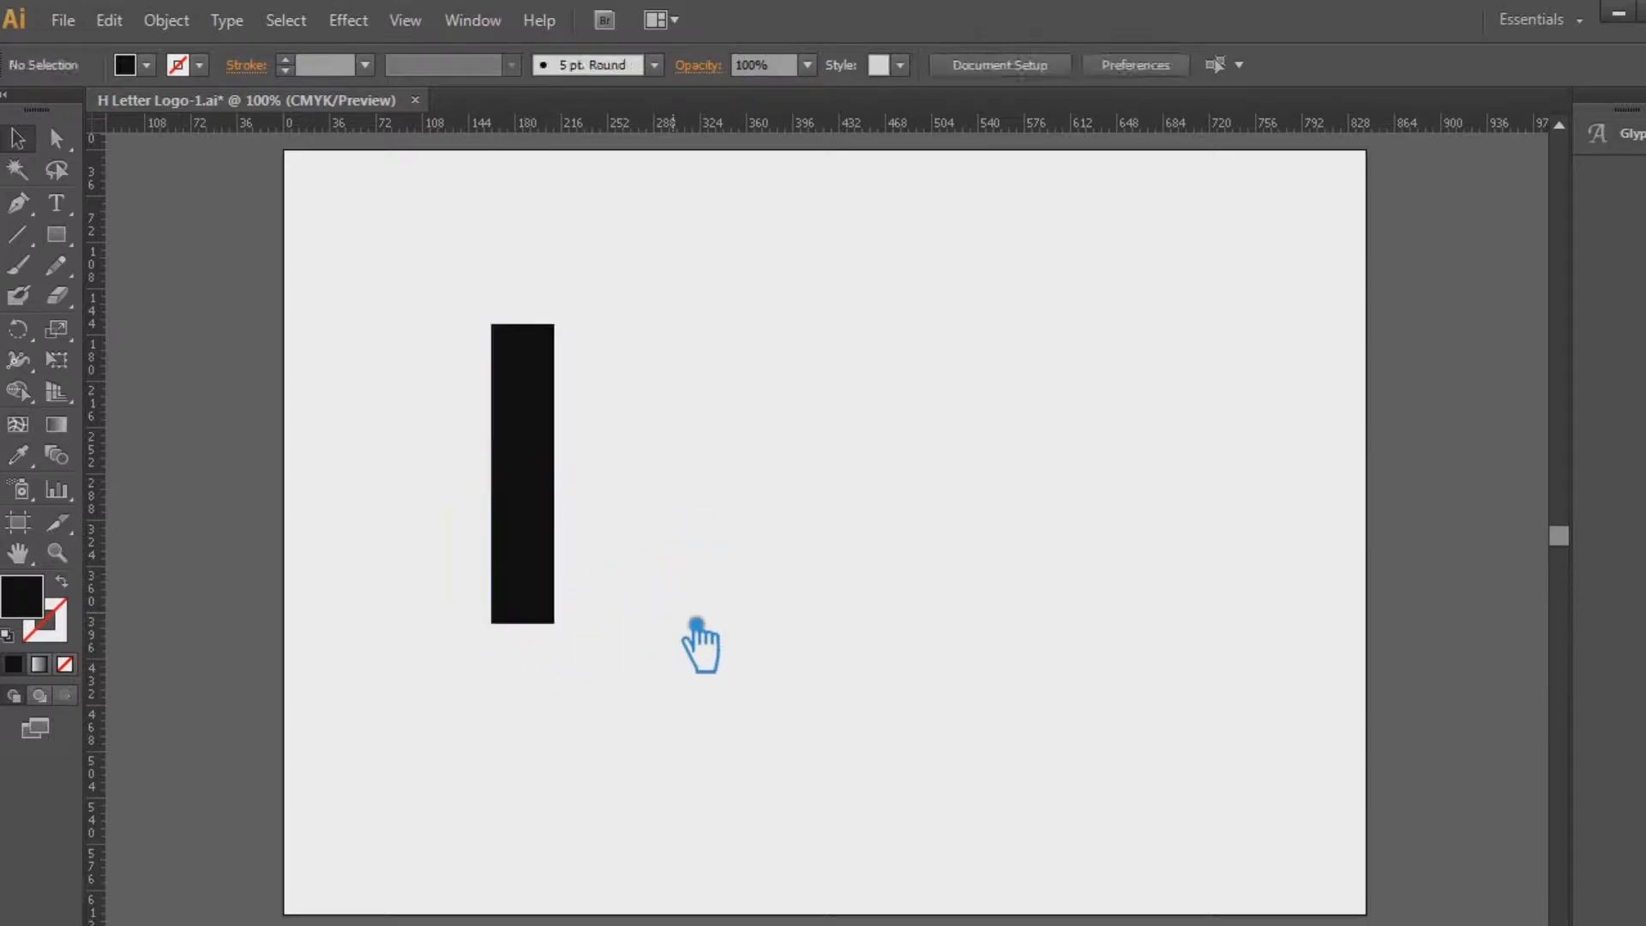
Duplicate the black bar and move the copy straight right, leaving a gap of about two and a half bar widths.
left_click(567, 526)
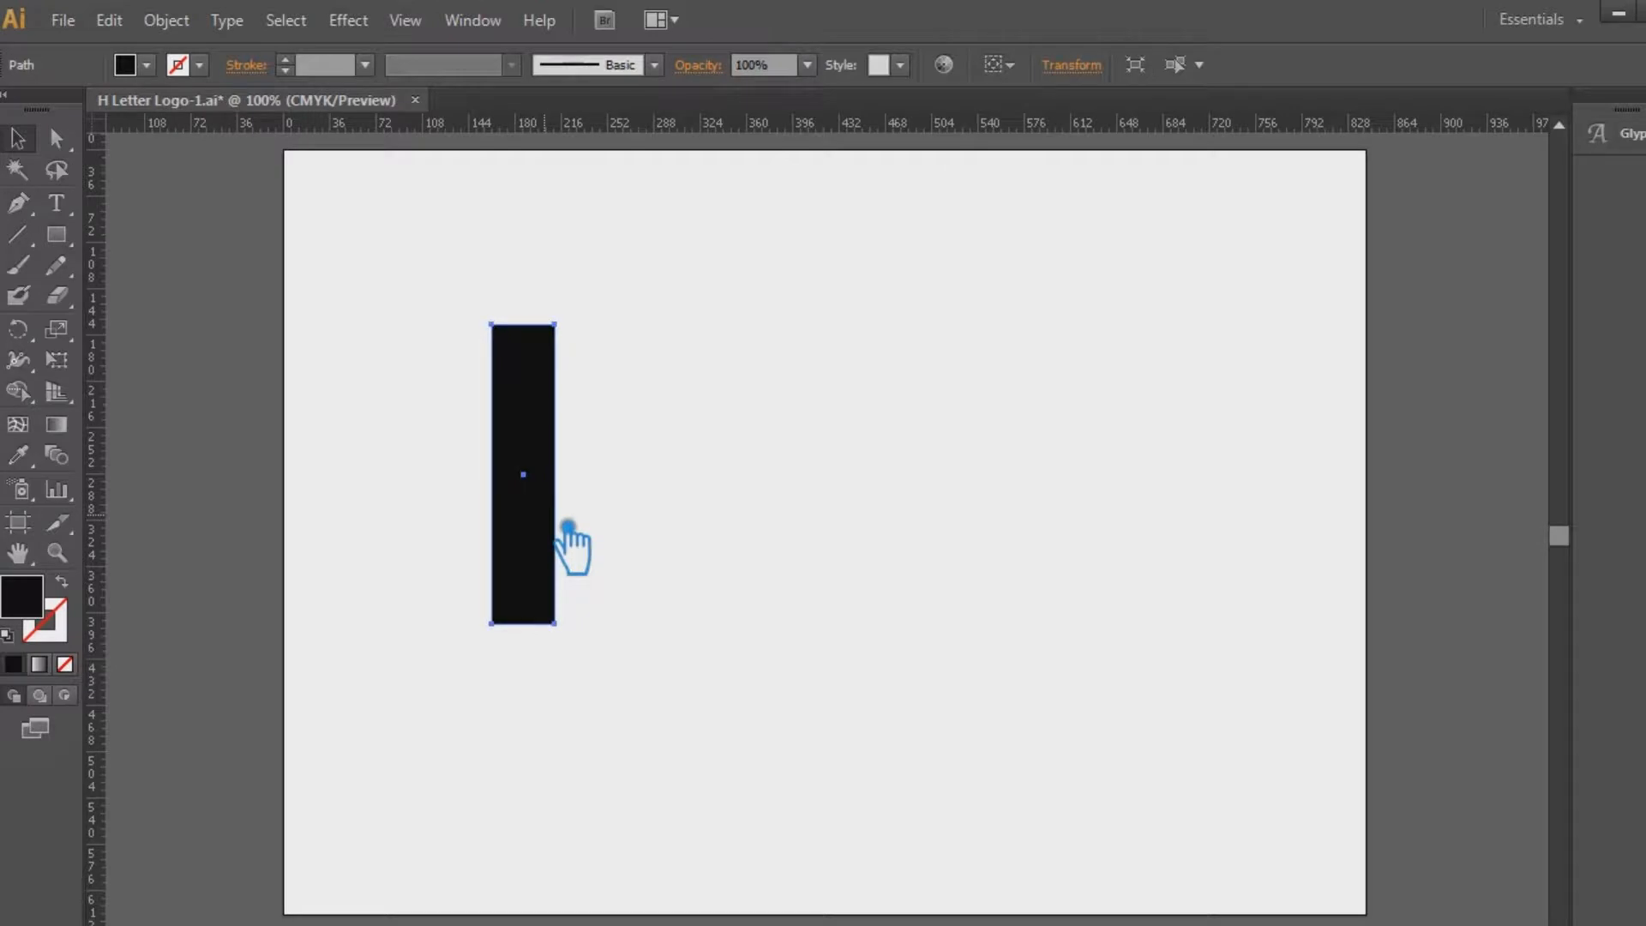
key("alt+Right")
key("alt+Right")
key("alt+Right")
key("alt+Right")
key("alt+Right")
key("alt+Right")
key("alt+Right")
key("alt+Right")
key("alt+Right")
key("alt+Right")
key("alt+Right")
key("alt+Right")
key("alt+Right")
key("alt+Right")
key("alt+Right")
key("alt+Right")
key("alt+Right")
key("alt+Right")
key("alt+Right")
key("alt+Right")
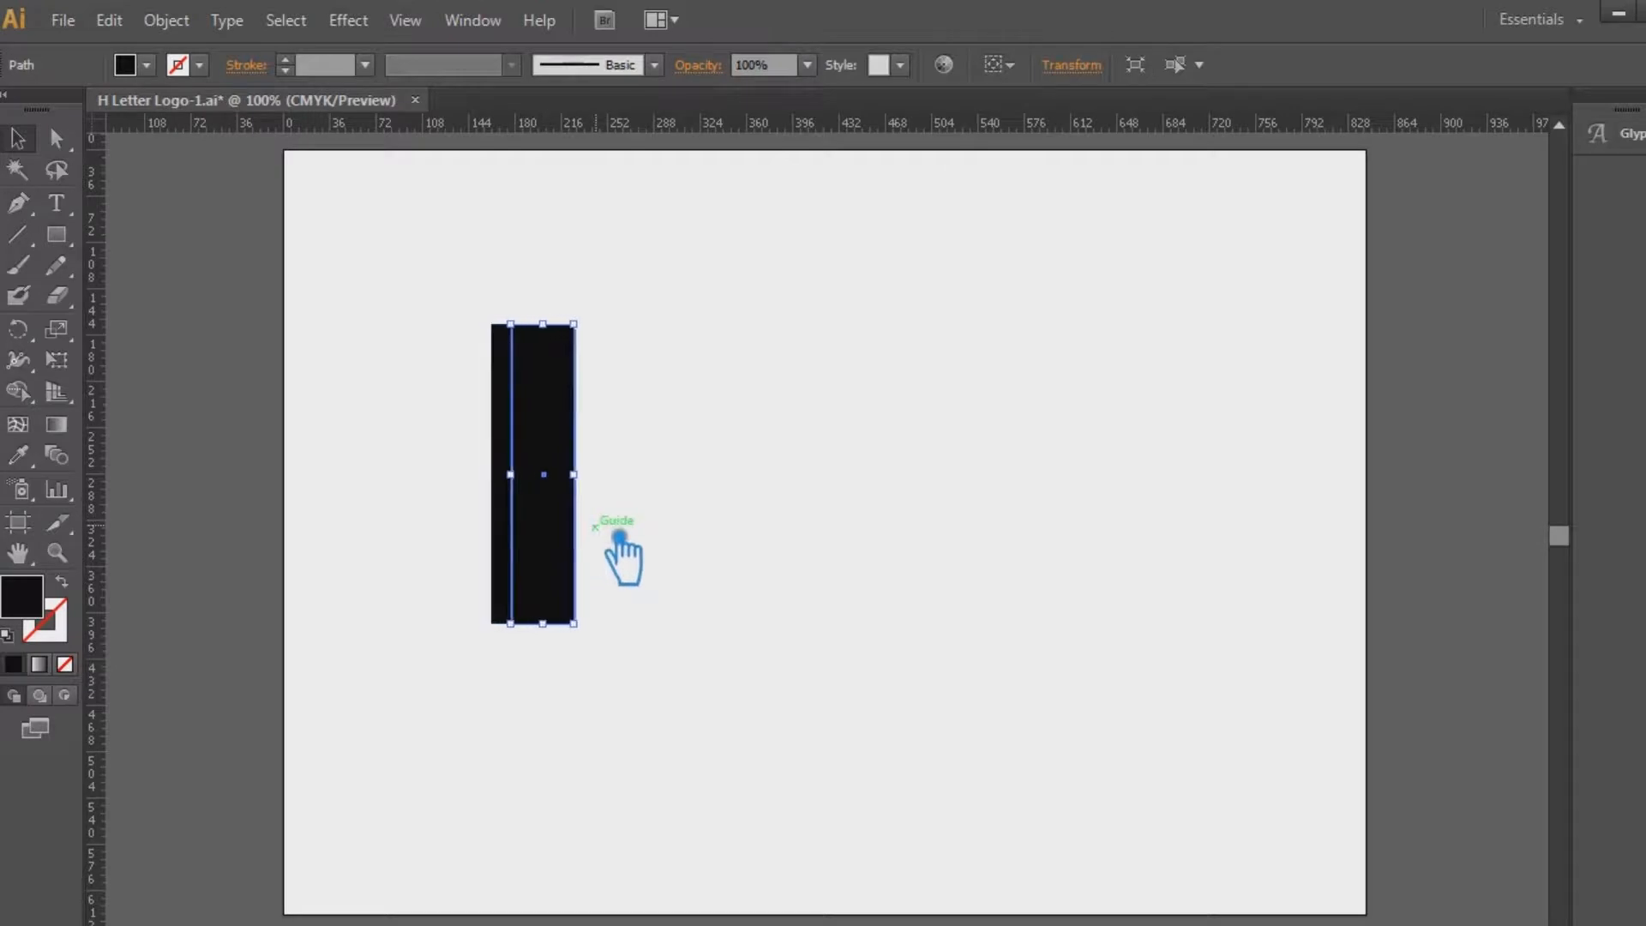
key("Right")
key("Right")
key("Right")
key("Right")
key("Right")
key("Right")
key("Right")
key("Right")
key("Right")
key("Right")
key("Right")
key("Right")
key("Right")
key("Right")
key("Right")
key("Right")
key("Right")
key("Right")
key("Right")
key("Right")
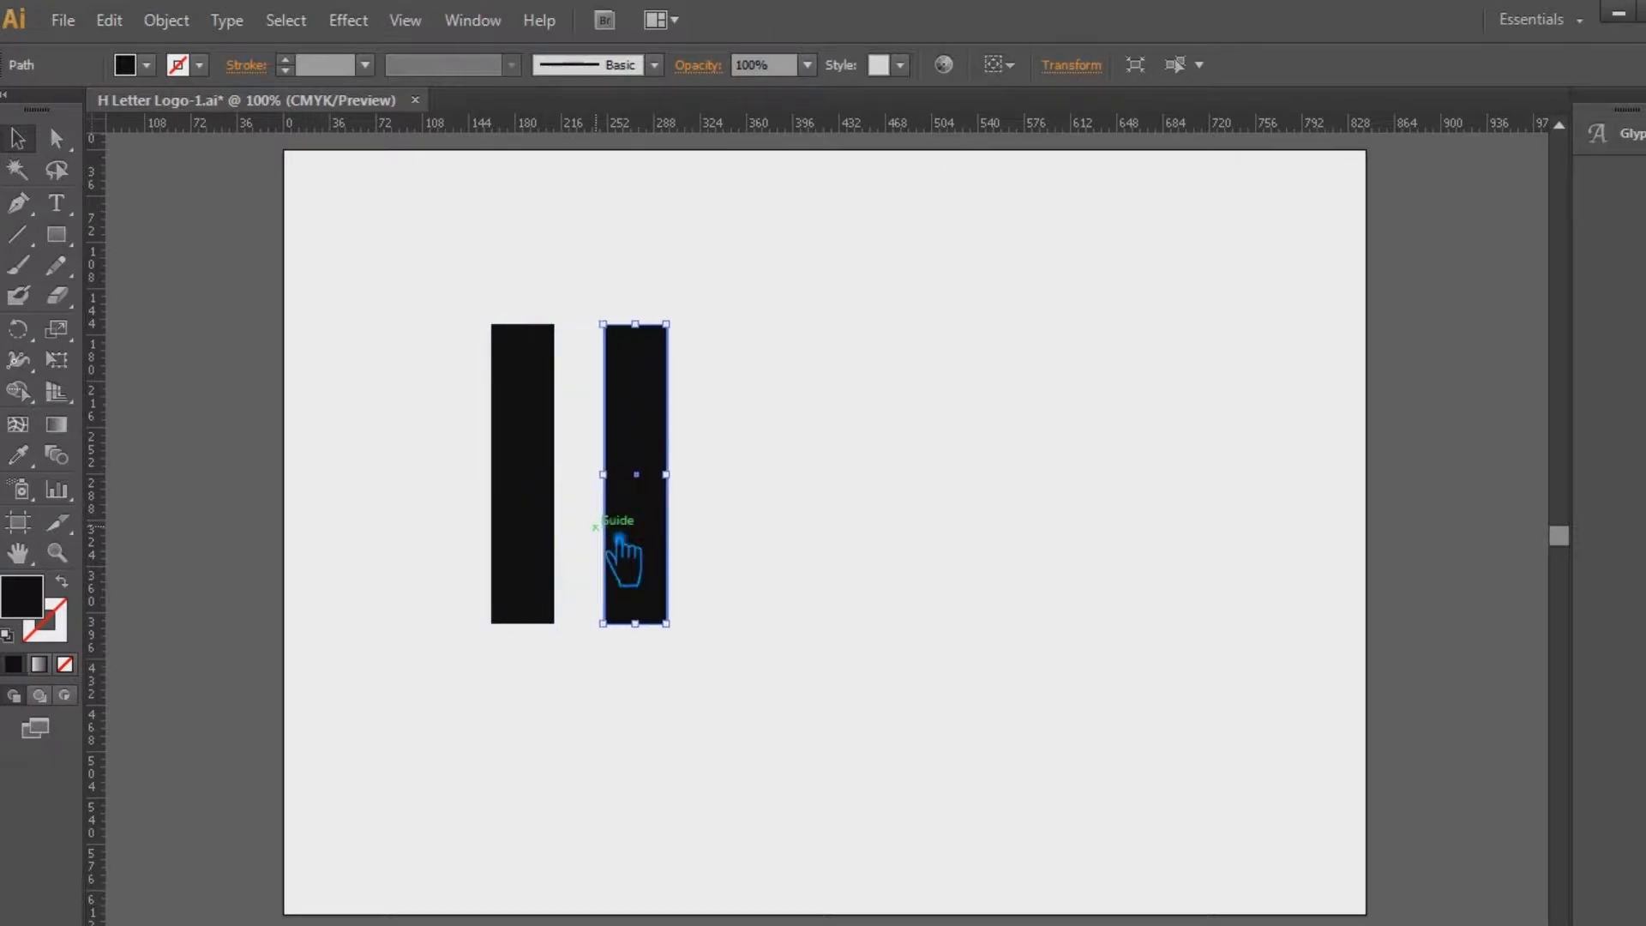
key("Right")
key("Right")
key("Right")
key("Right")
key("Right")
key("Right")
key("Right")
key("Right")
key("Right")
key("Right")
key("Right")
key("Right")
key("Right")
key("Right")
key("Right")
key("Right")
key("Right")
key("Right")
key("Right")
key("Right")
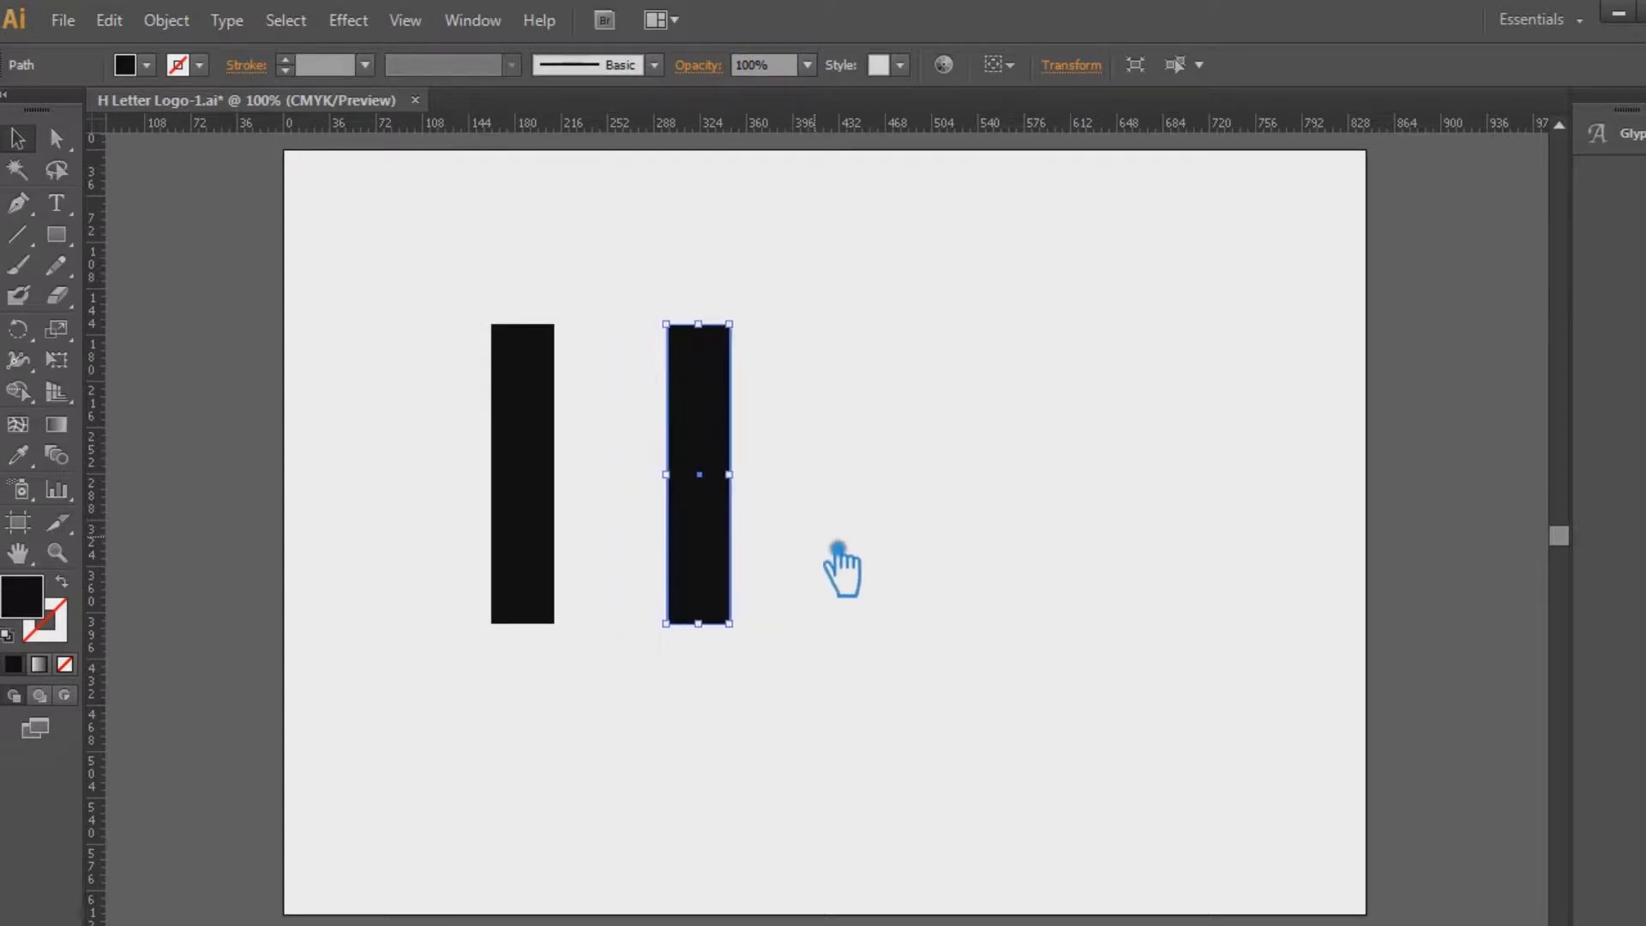
key("Right")
key("Right")
key("Right")
key("Right")
key("Right")
key("Right")
key("Right")
key("Right")
key("Right")
key("Right")
key("Right")
key("Right")
key("Right")
key("Right")
key("Right")
key("Right")
key("Right")
key("Right")
key("Right")
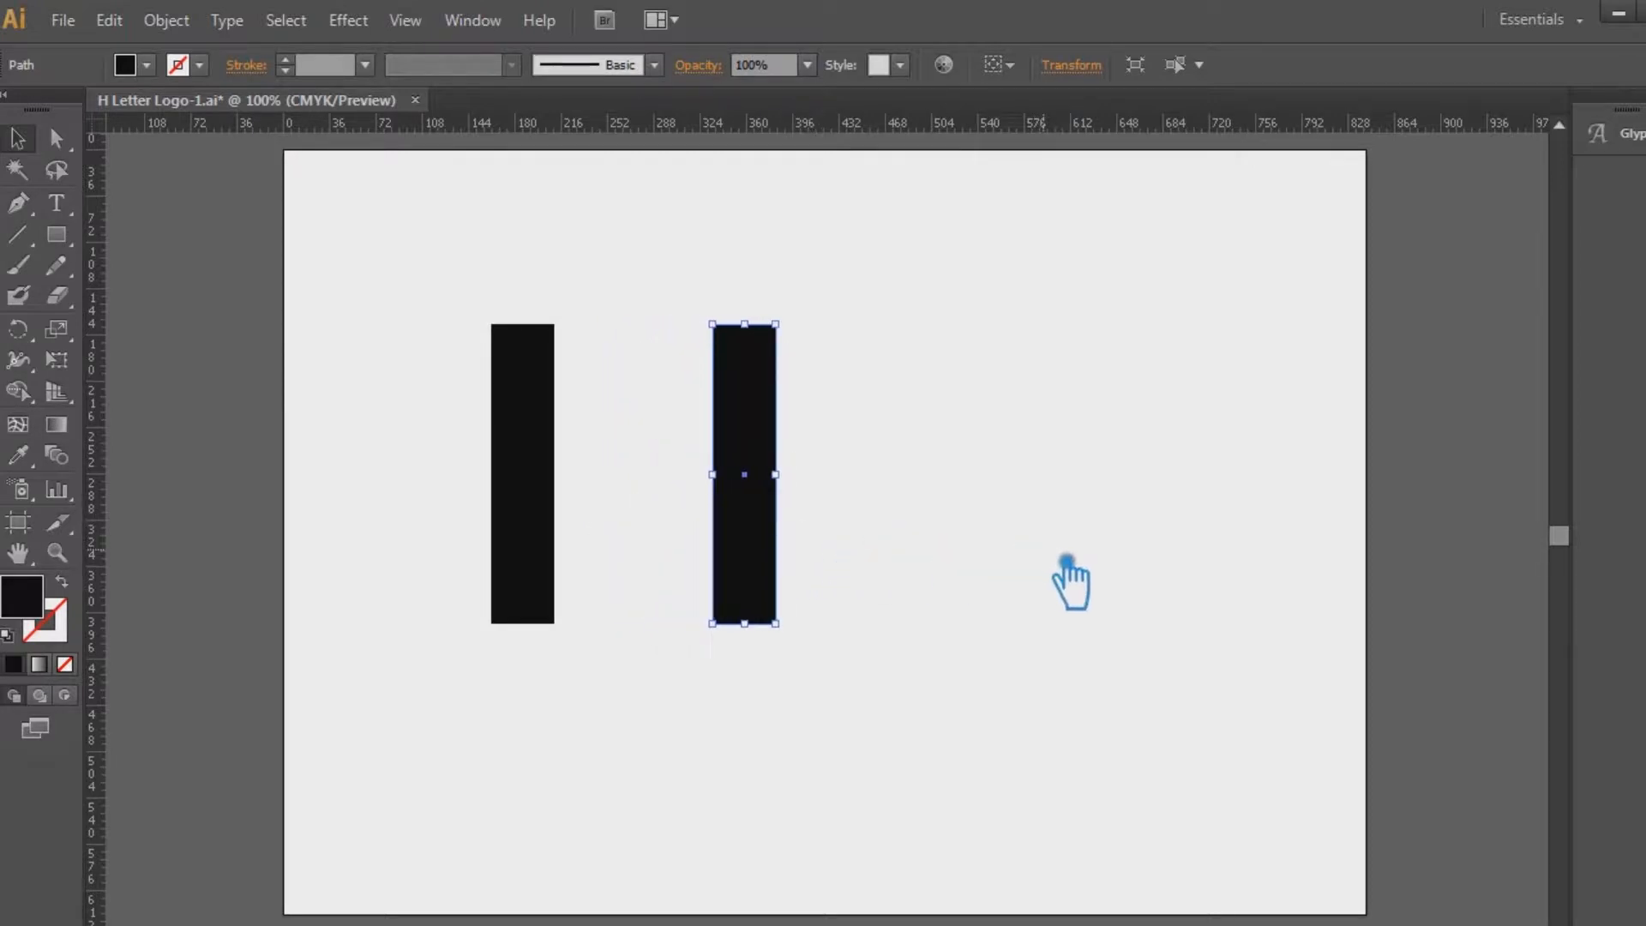
left_click(1066, 562)
Move the right bar slightly left to narrow the gap to just over two bar widths.
left_click(762, 562)
key("Left")
key("Left")
key("Left")
key("Left")
key("Left")
key("Left")
key("Left")
key("Left")
key("Left")
key("Left")
key("Left")
key("Left")
key("Left")
key("Left")
left_click(919, 582)
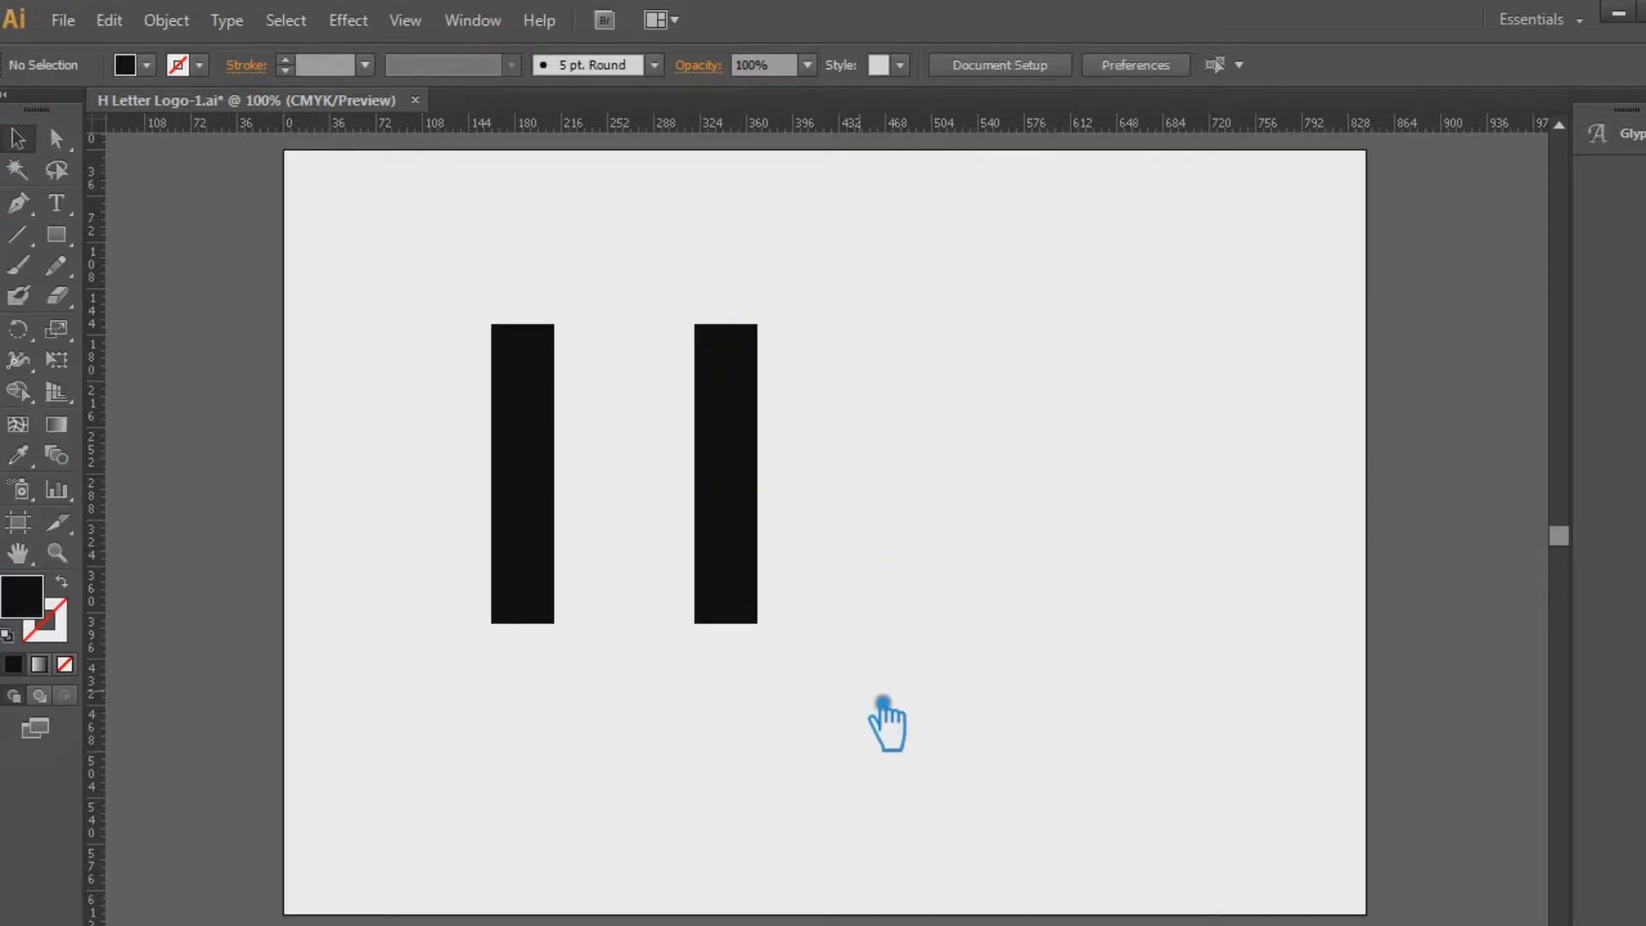
Save the document with the two parallel bars.
key("ctrl+s")
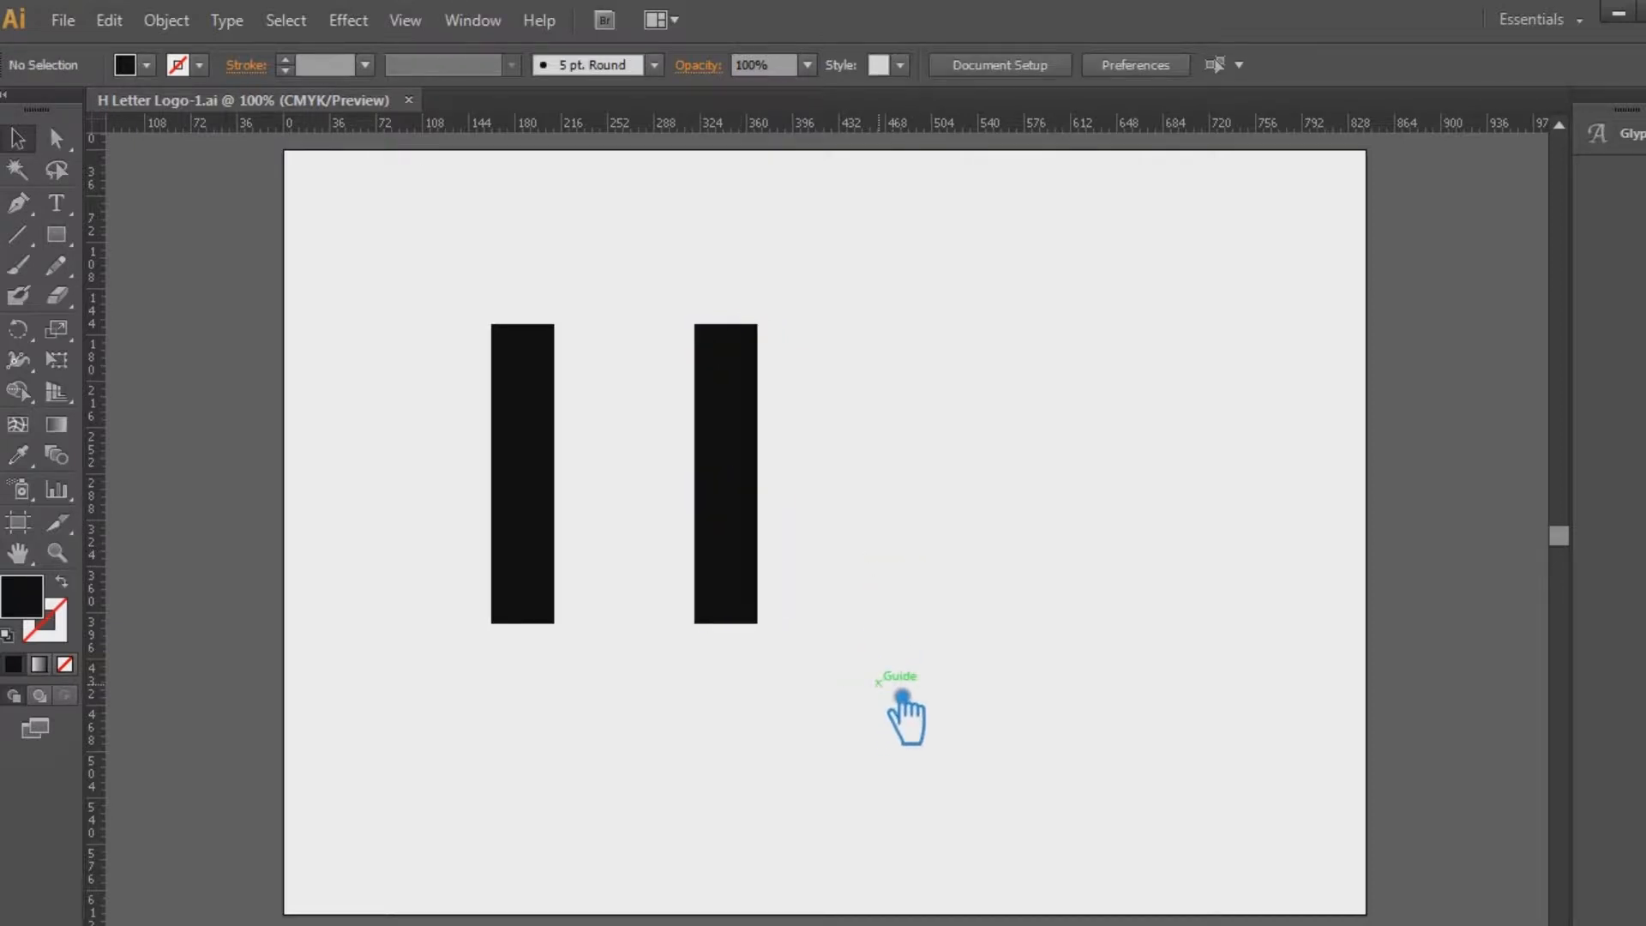
left_click_drag(889, 680, 471, 348)
left_click(934, 441)
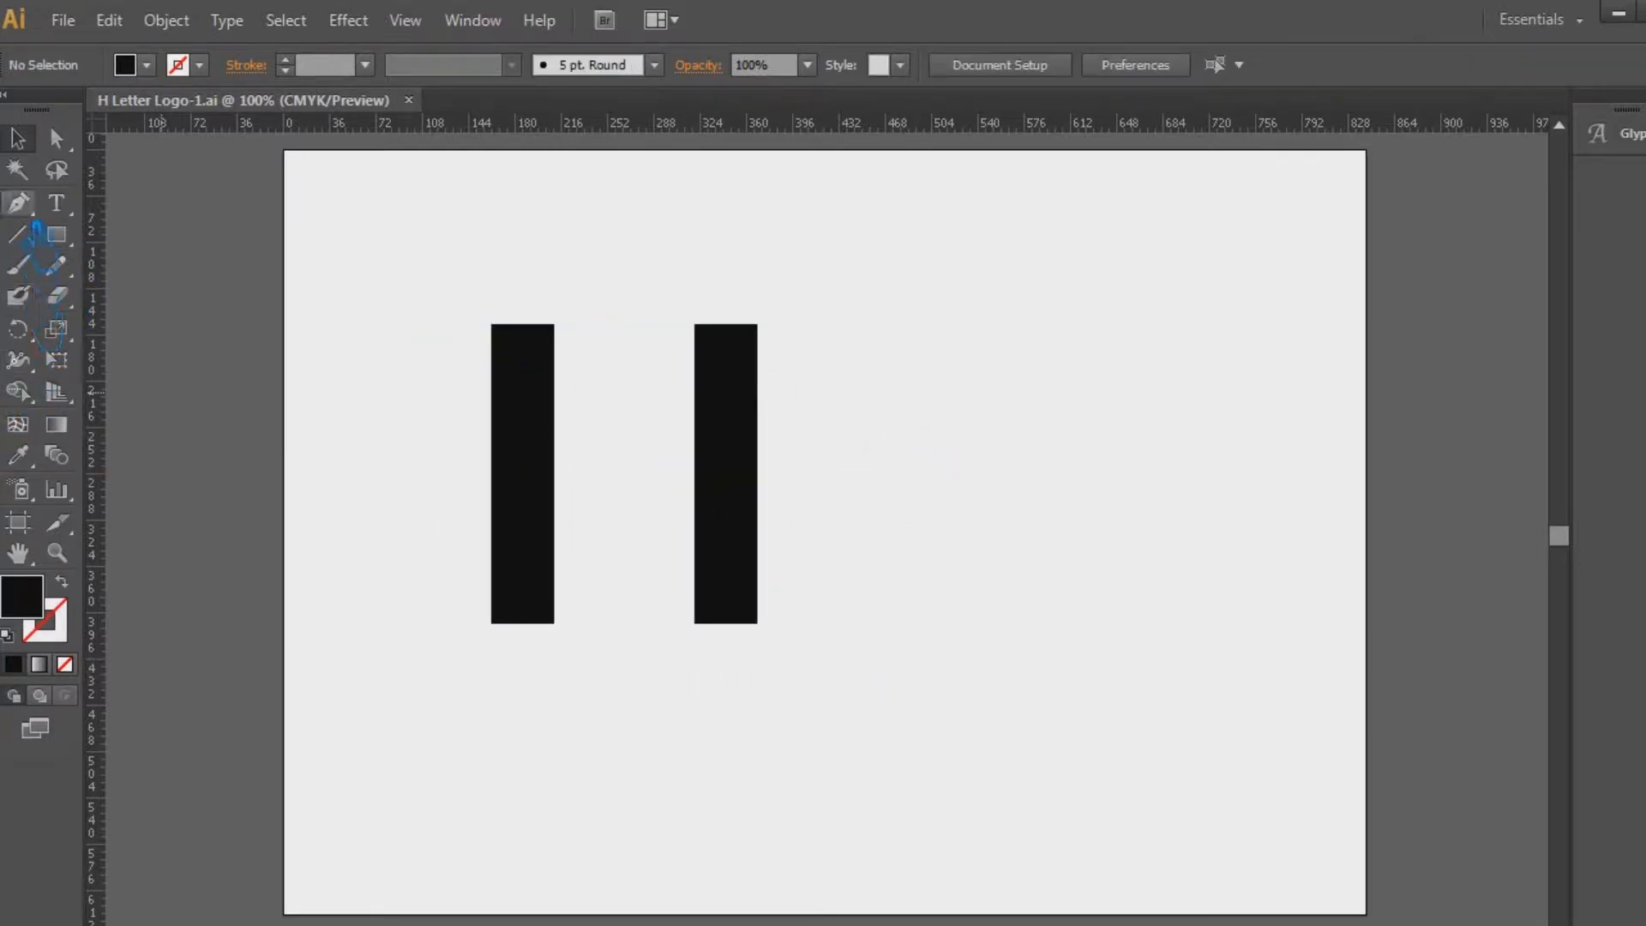
Start a Pen path with an anchor at the left bar's bottom-left corner.
left_click(491, 623)
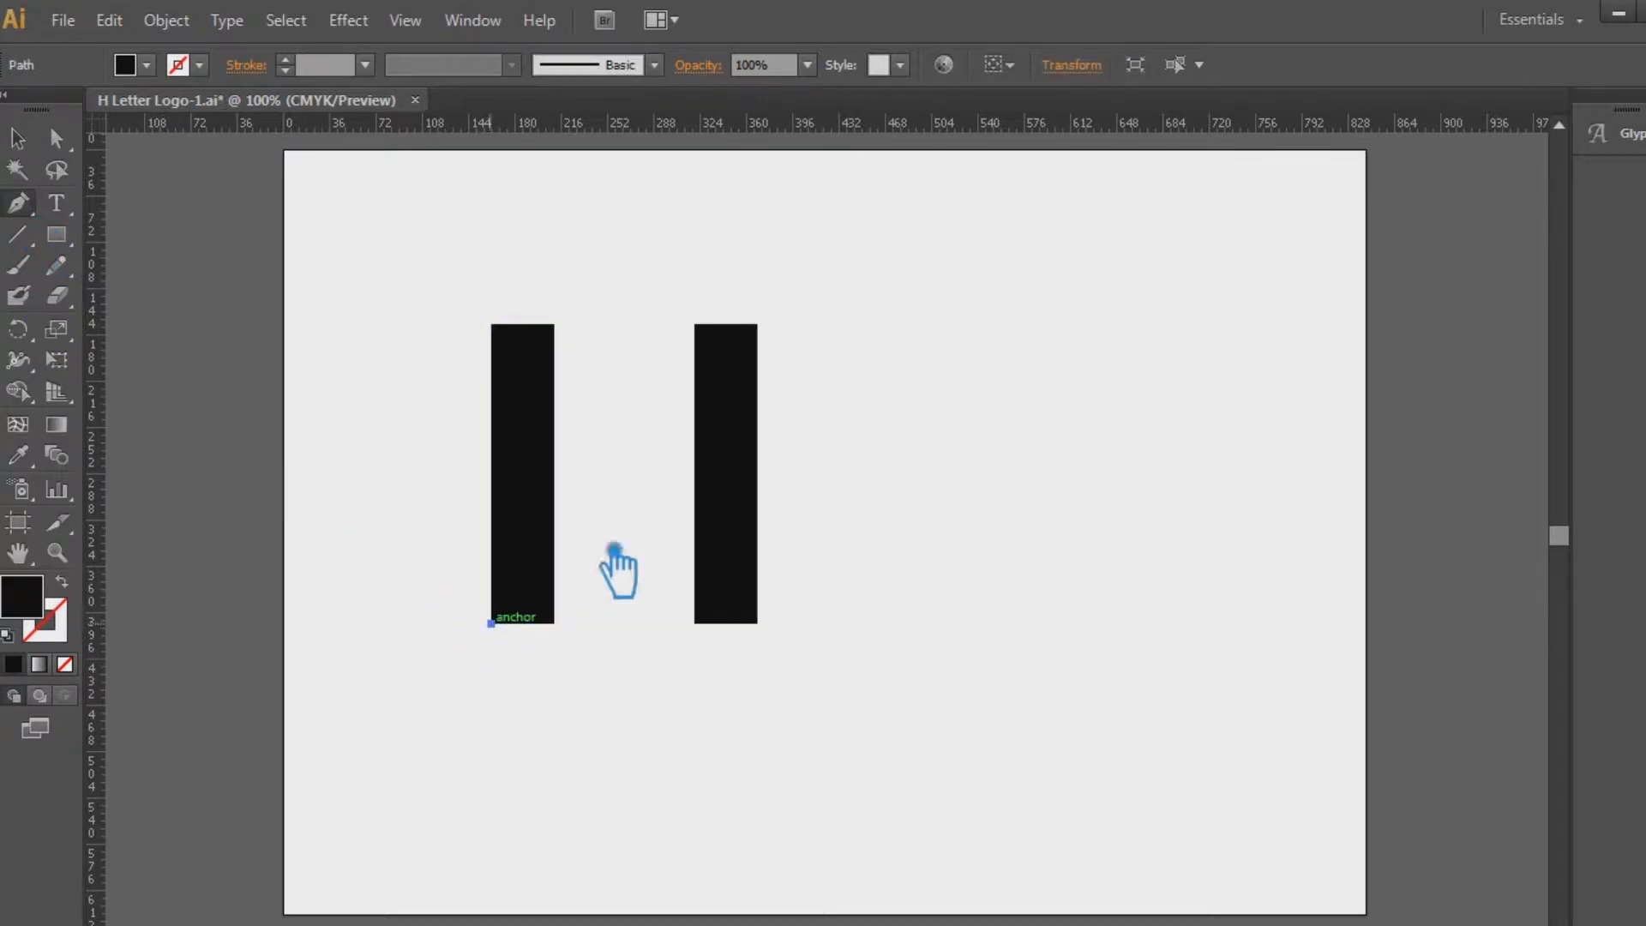
left_click_drag(757, 324, 1023, 302)
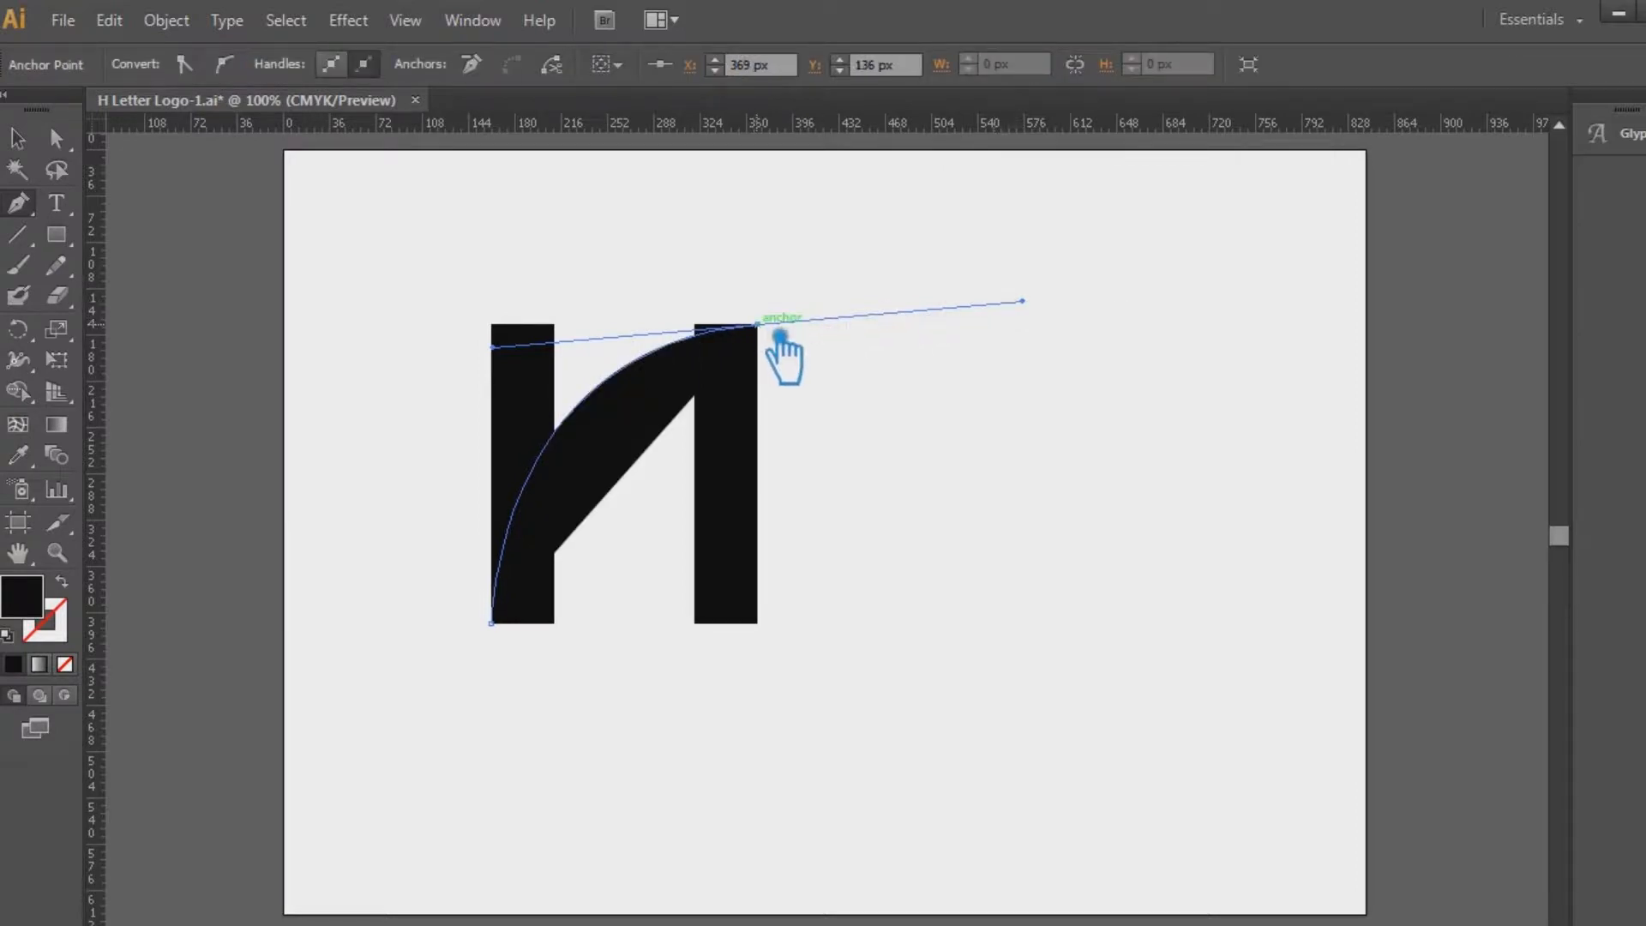
key("ctrl+z")
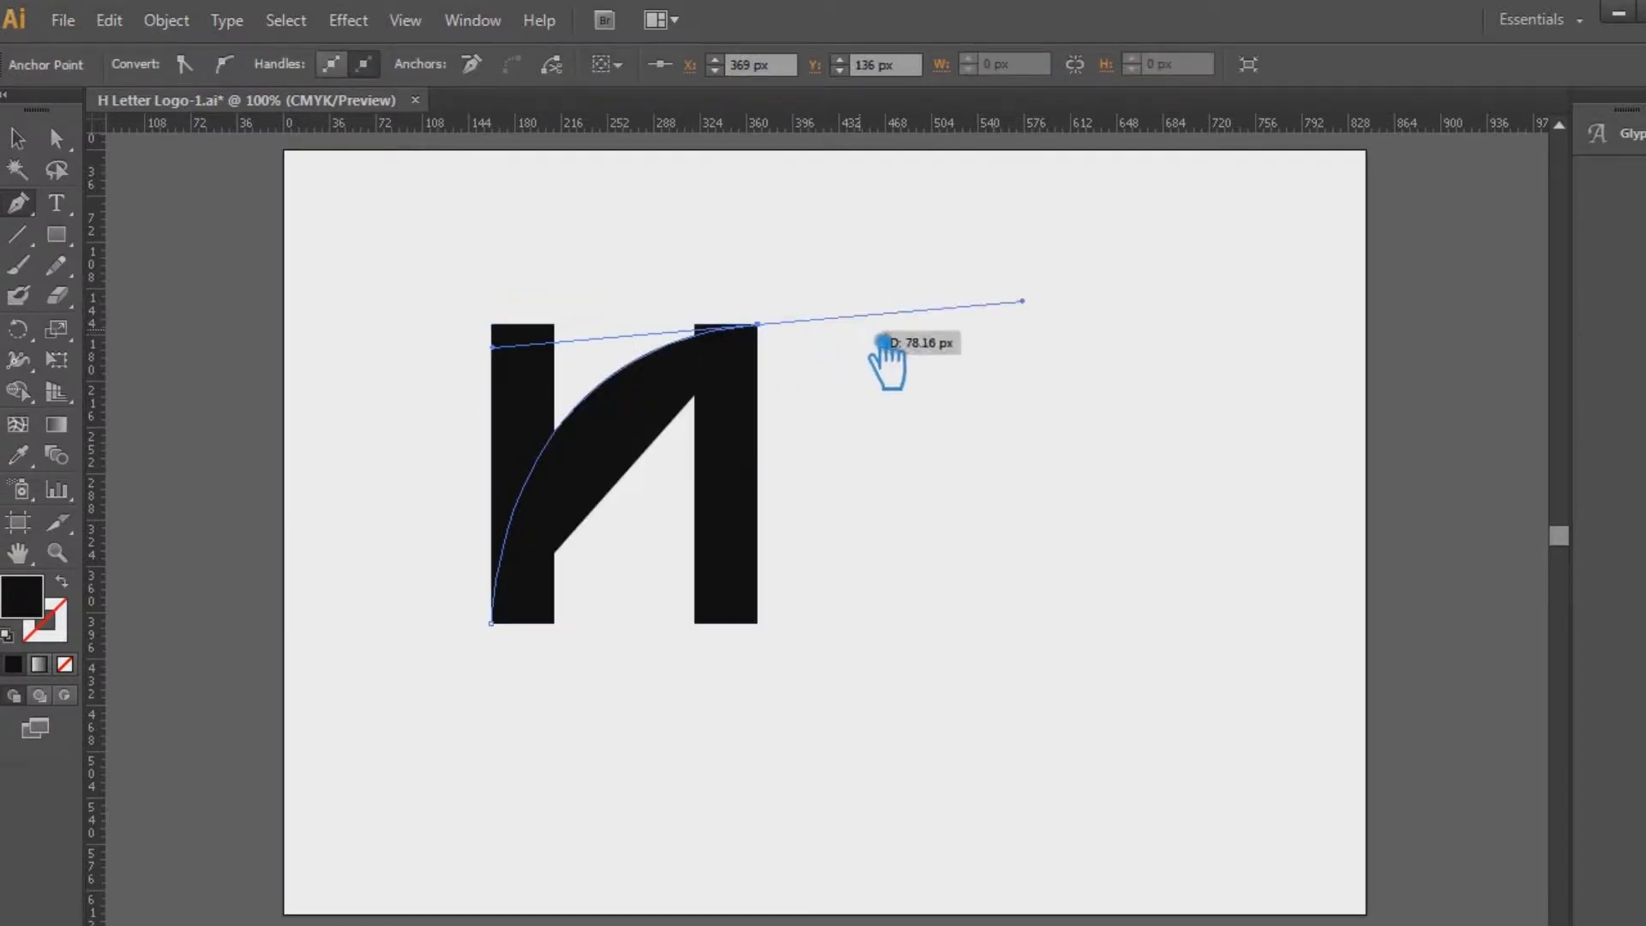
key("ctrl+z")
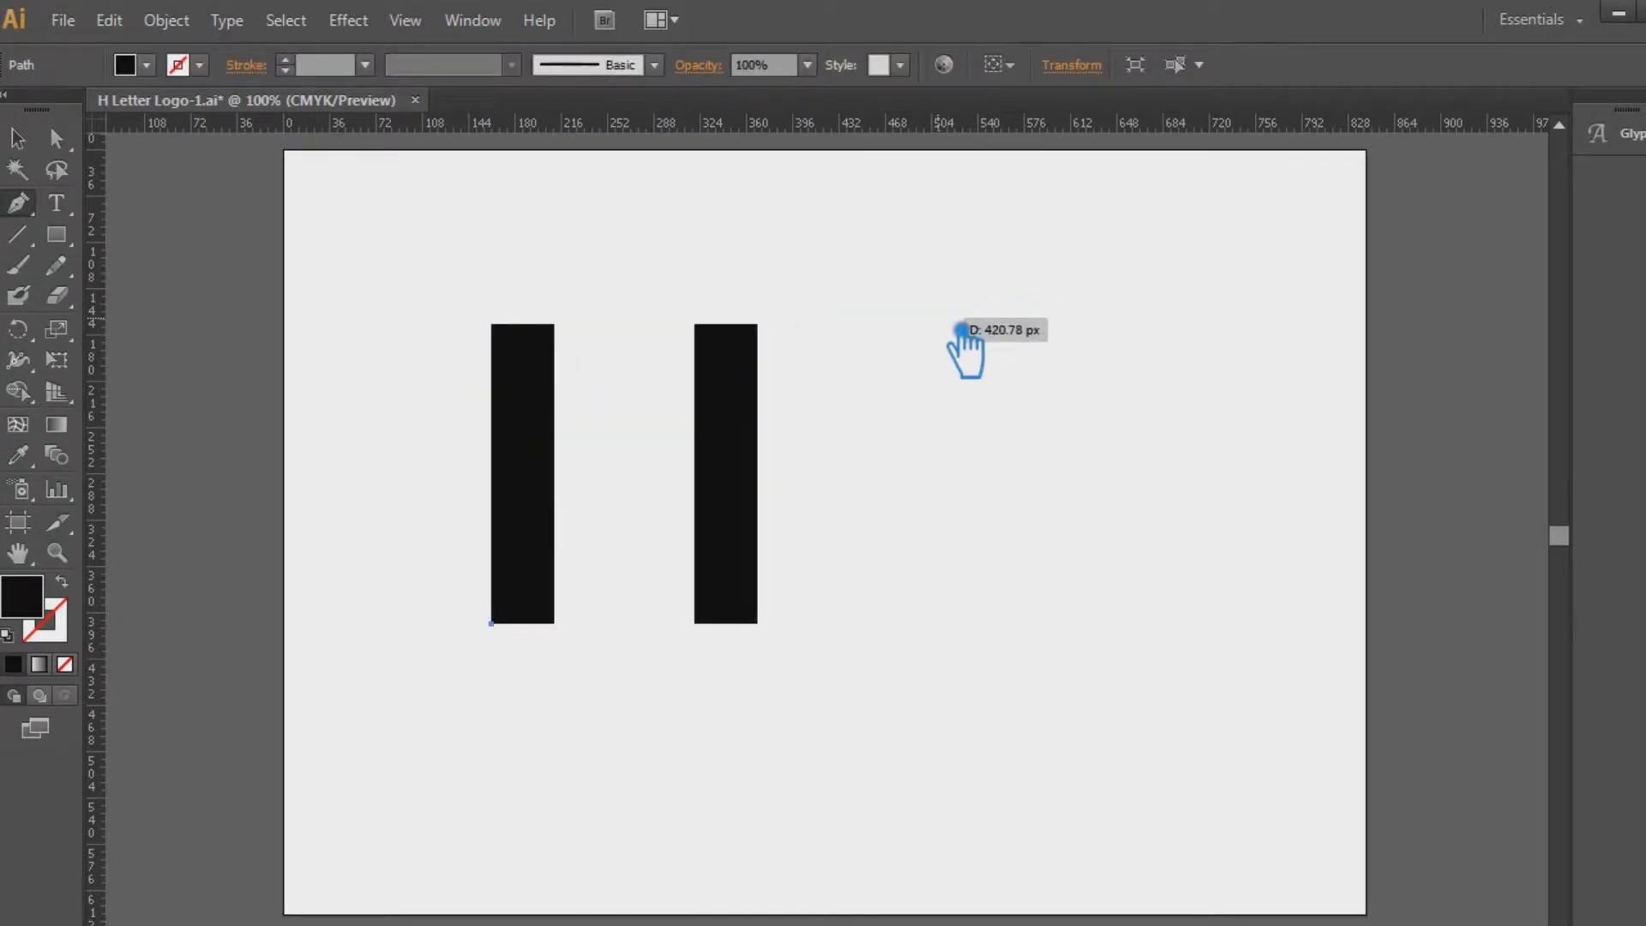
Draw a closed tapering swoosh curving up to a tip at X 529 px, Y 116 px and back to the left bar's bottom-right corner.
left_click_drag(962, 299, 1445, 309)
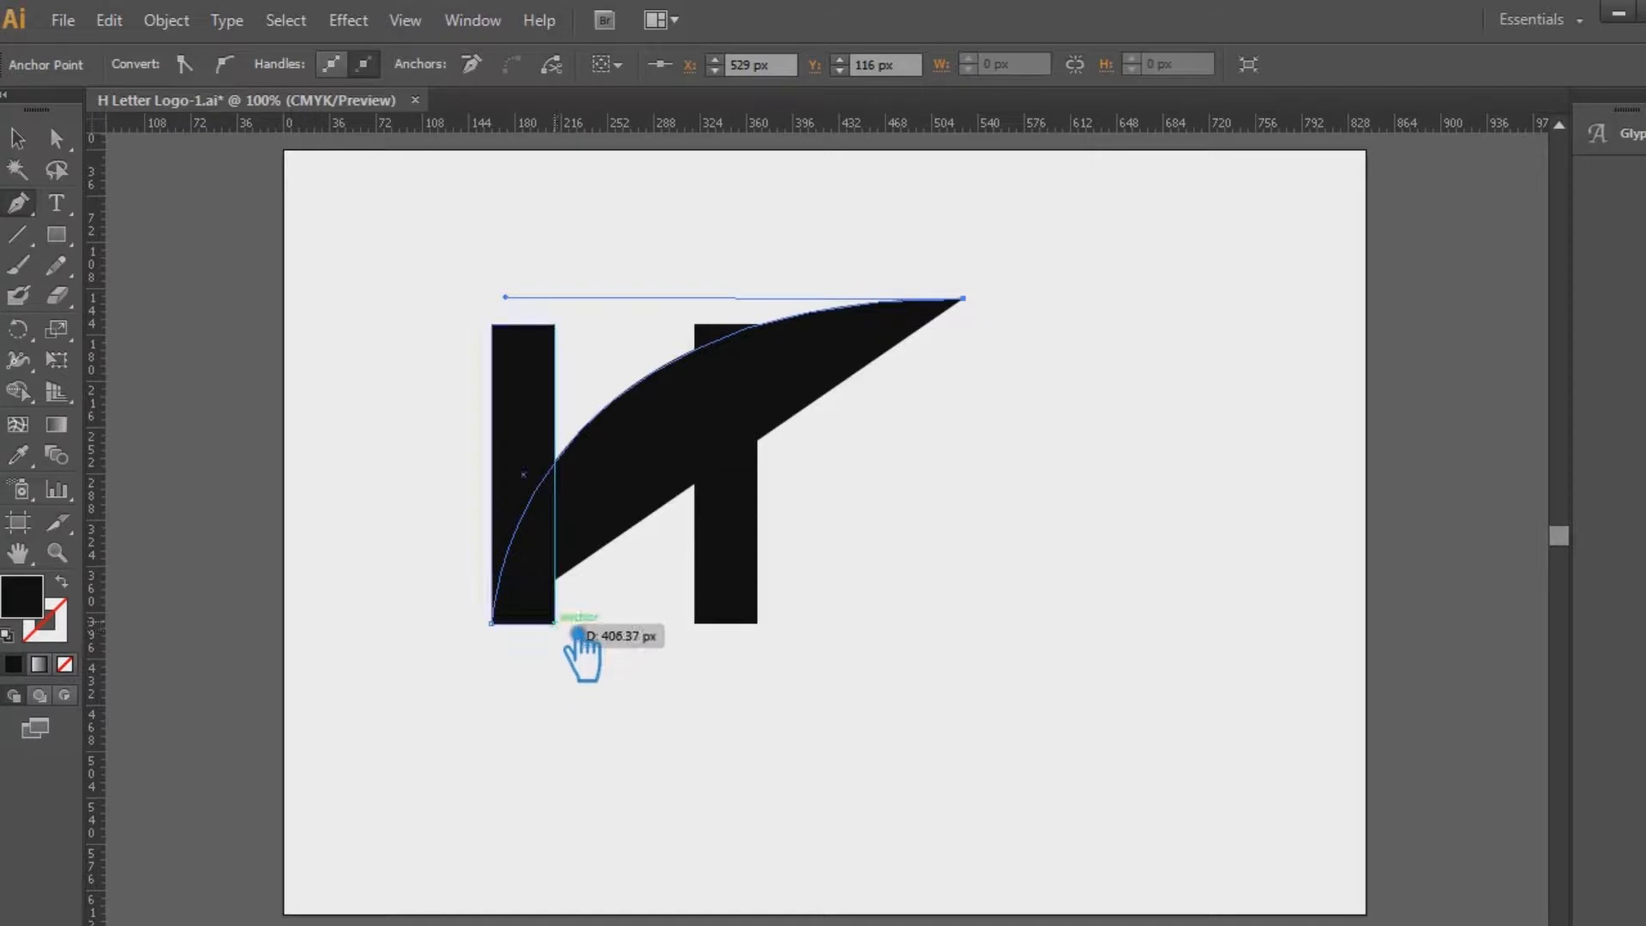
left_click_drag(578, 634, 510, 915)
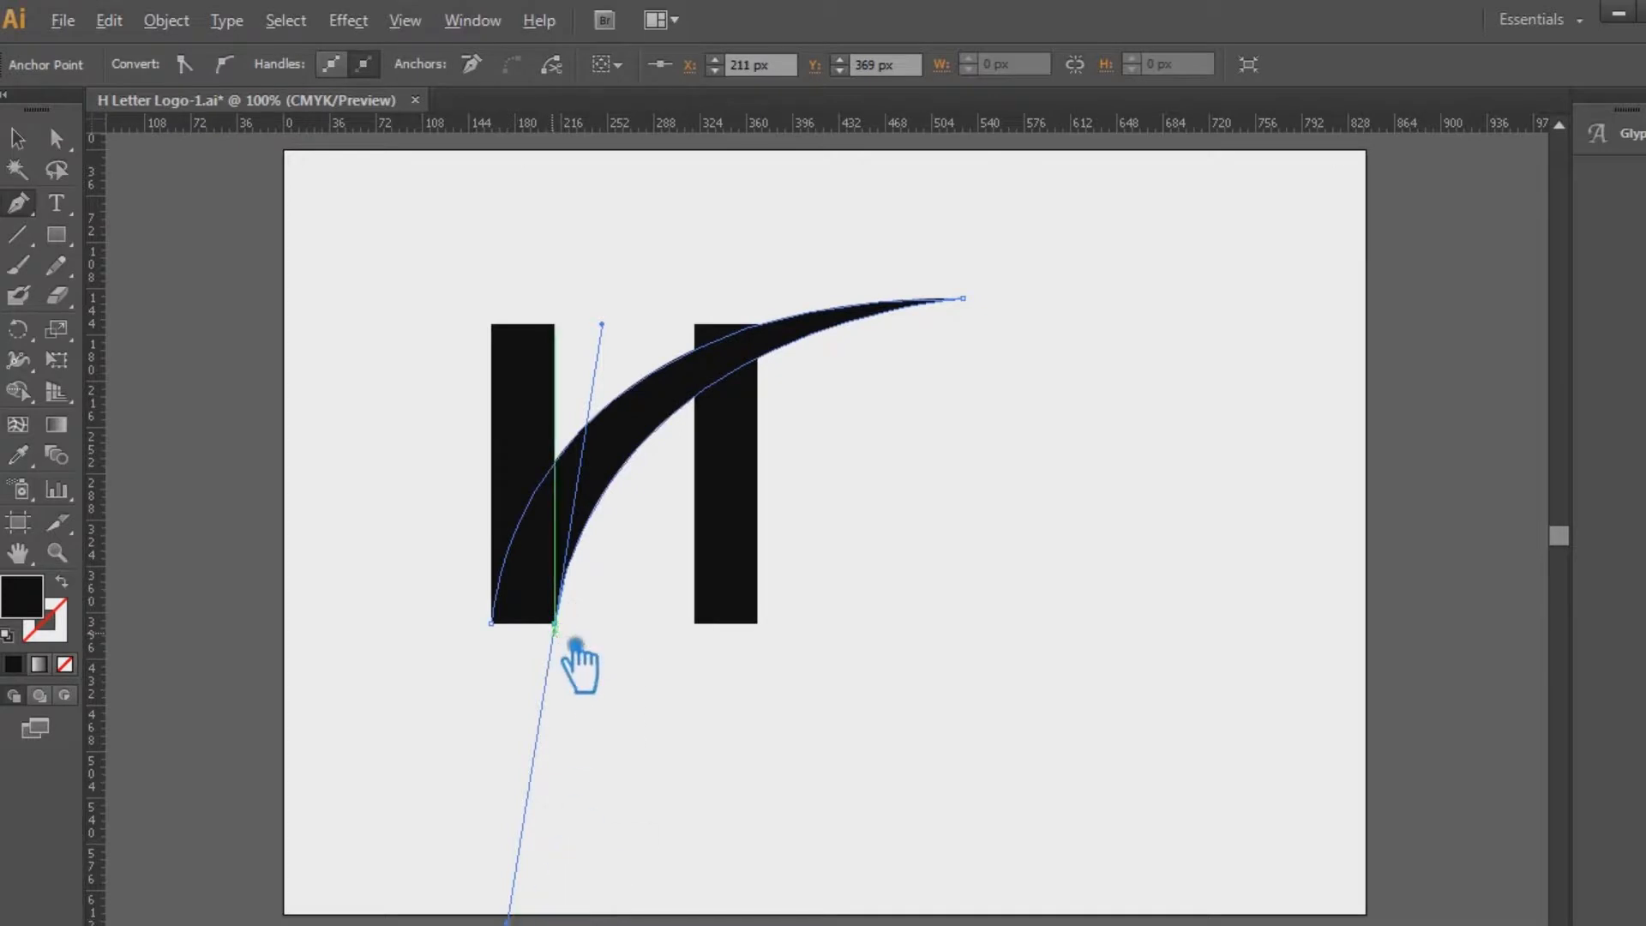
left_click(556, 624)
left_click(512, 632)
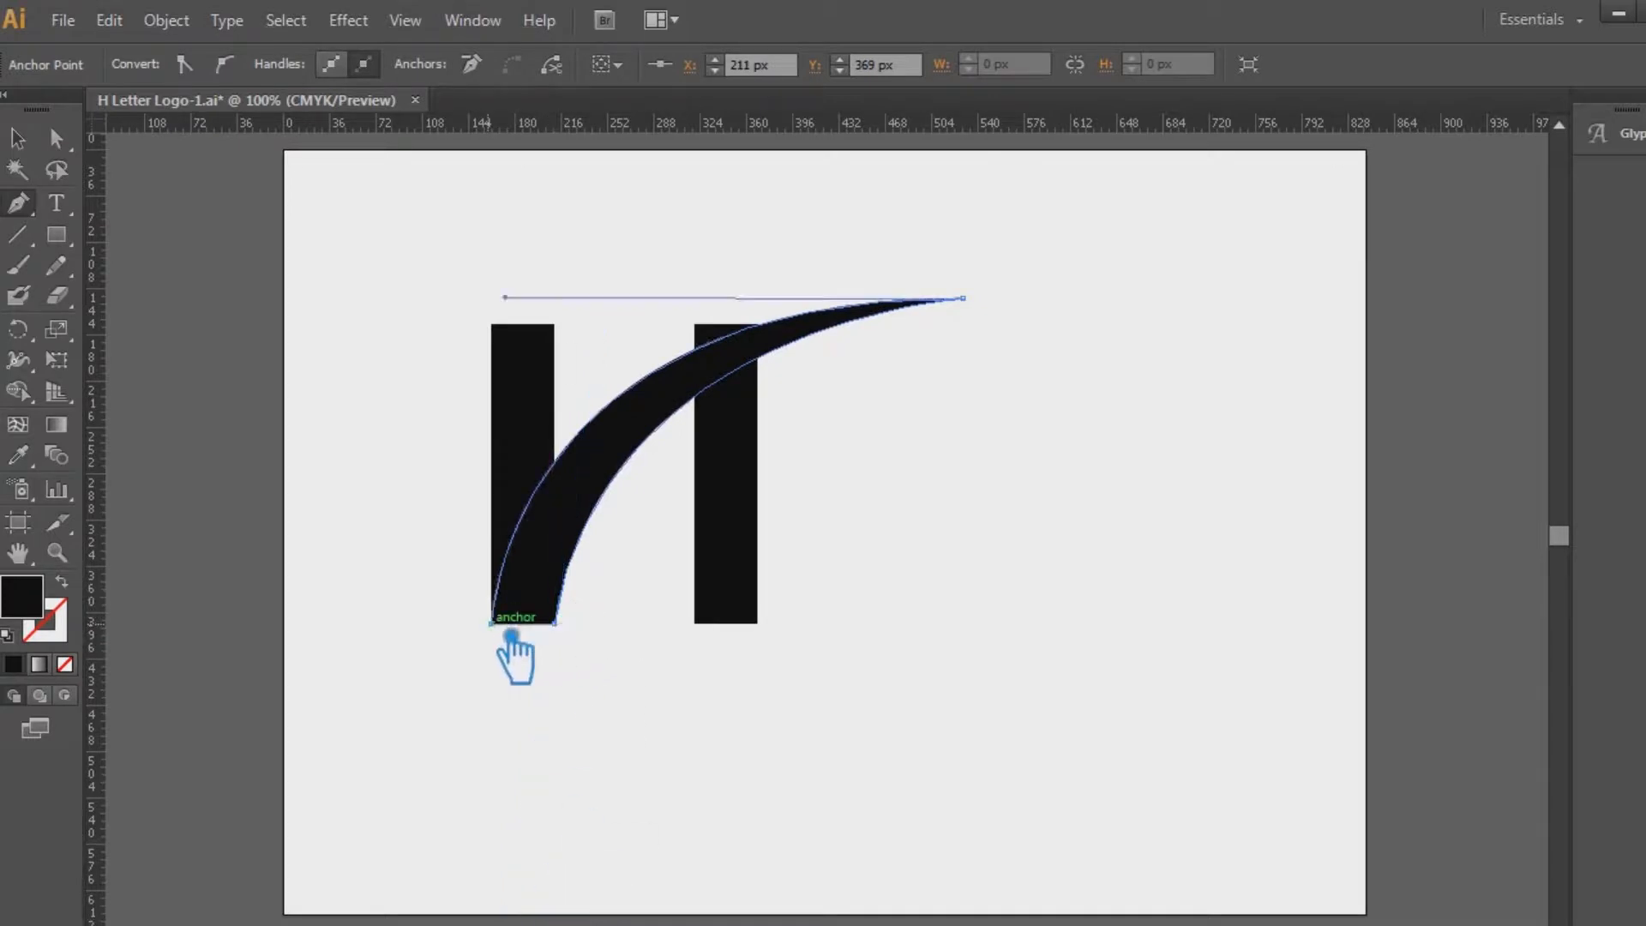
left_click(17, 137)
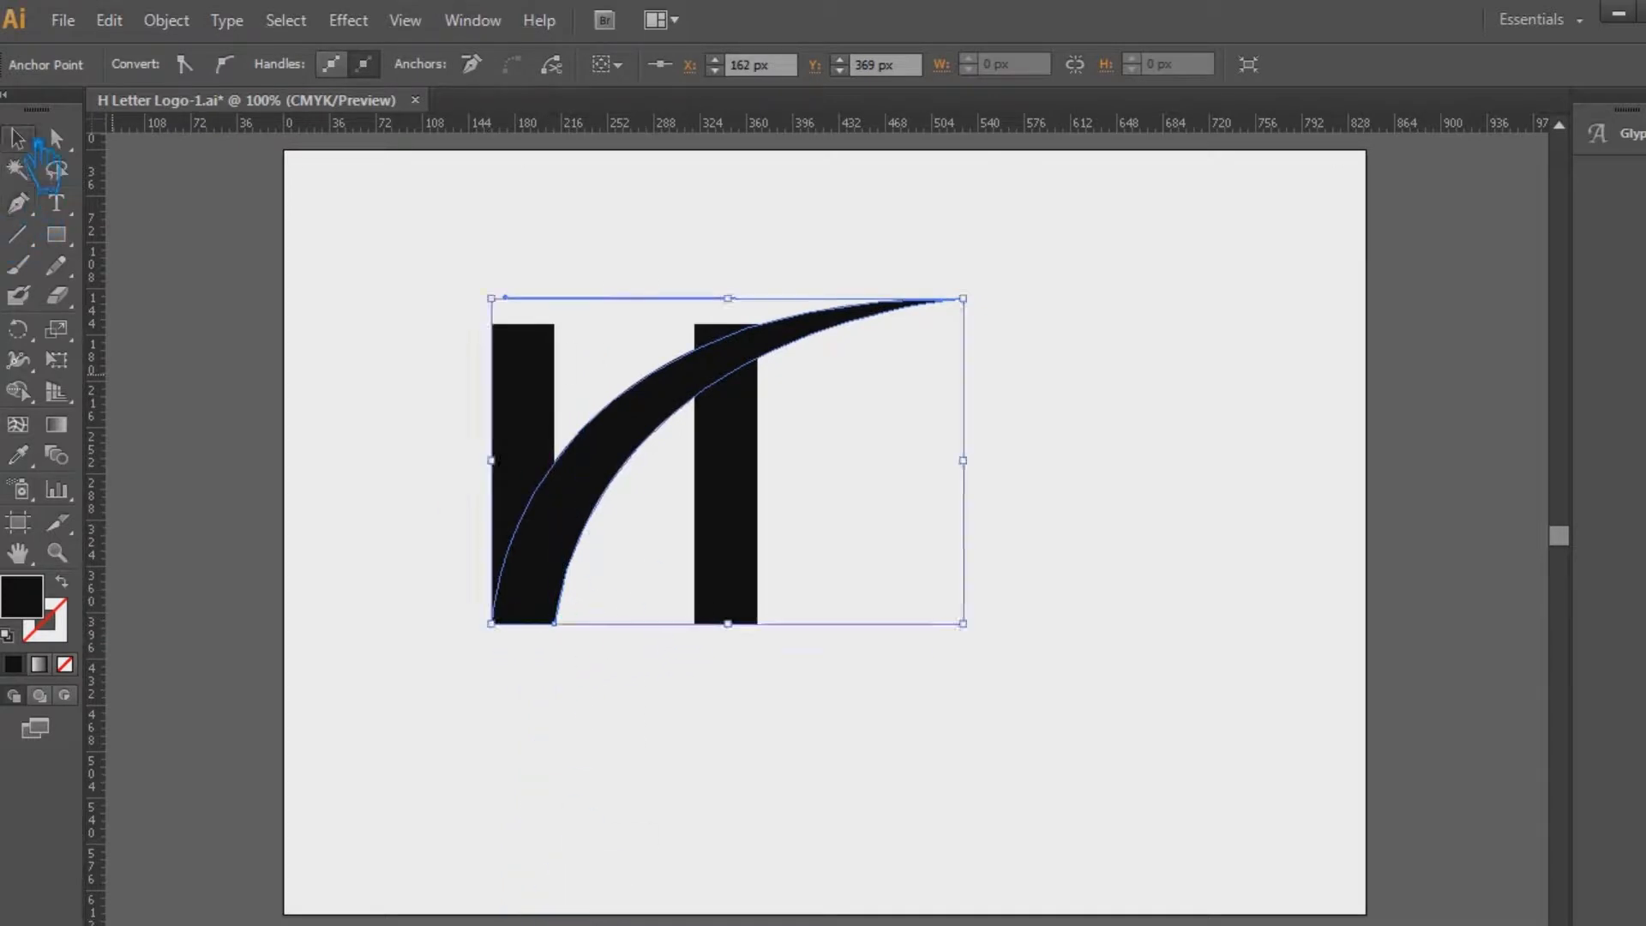
left_click(1208, 544)
Move the swoosh's tip anchor straight down, keeping it at X 529 px.
left_click(818, 336)
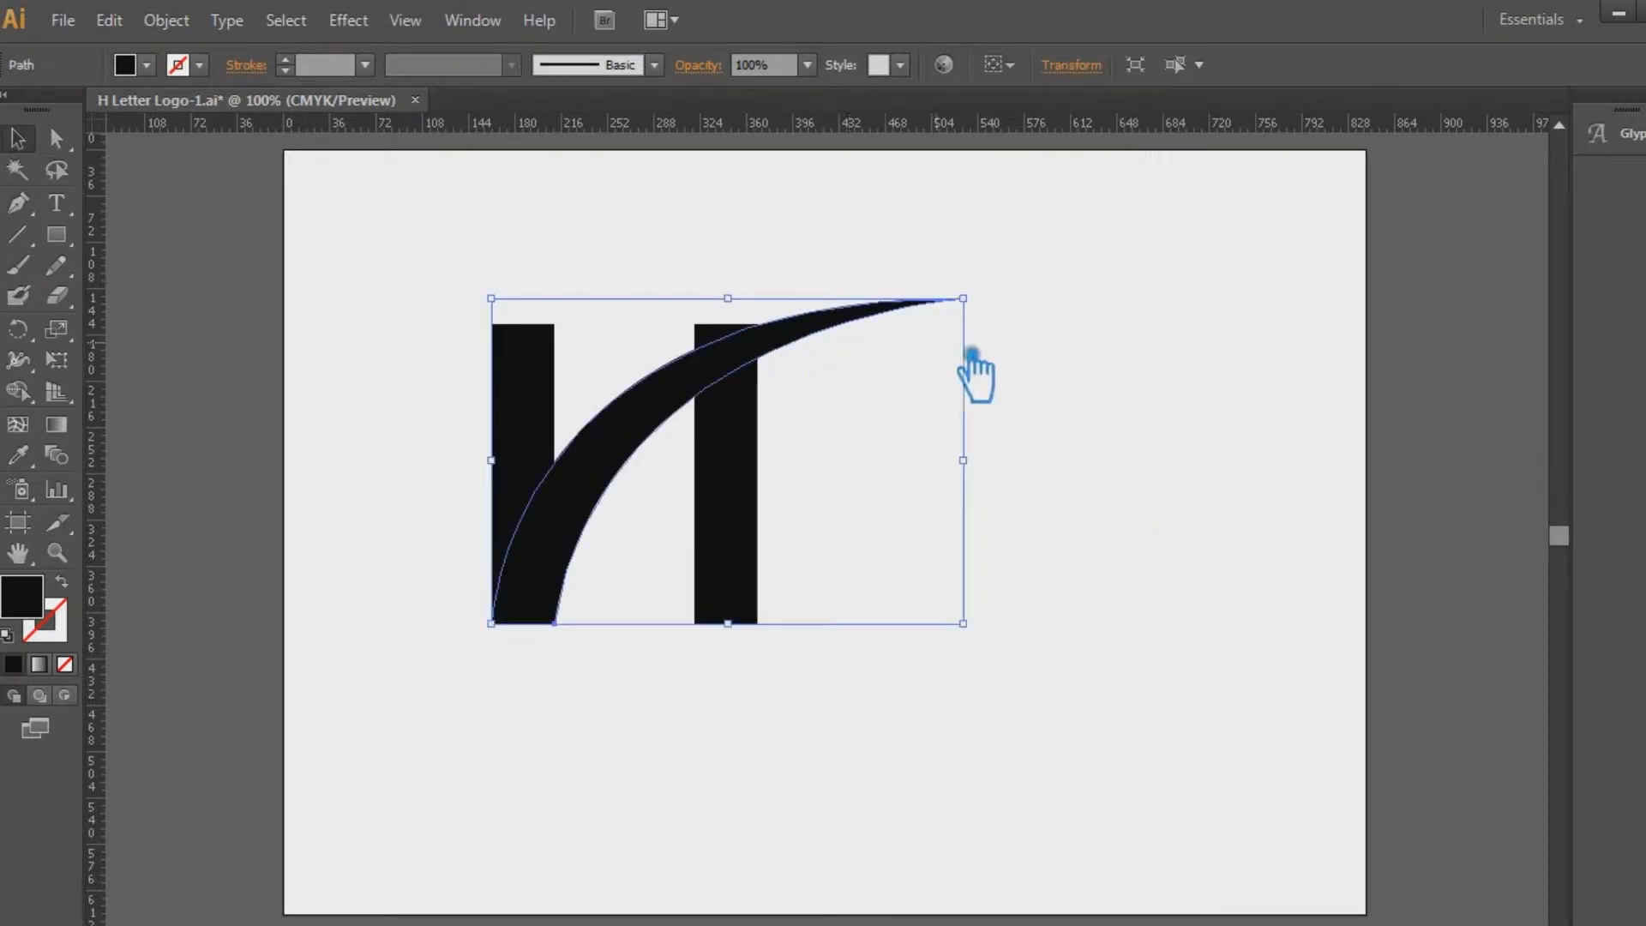
key("a")
left_click(965, 300)
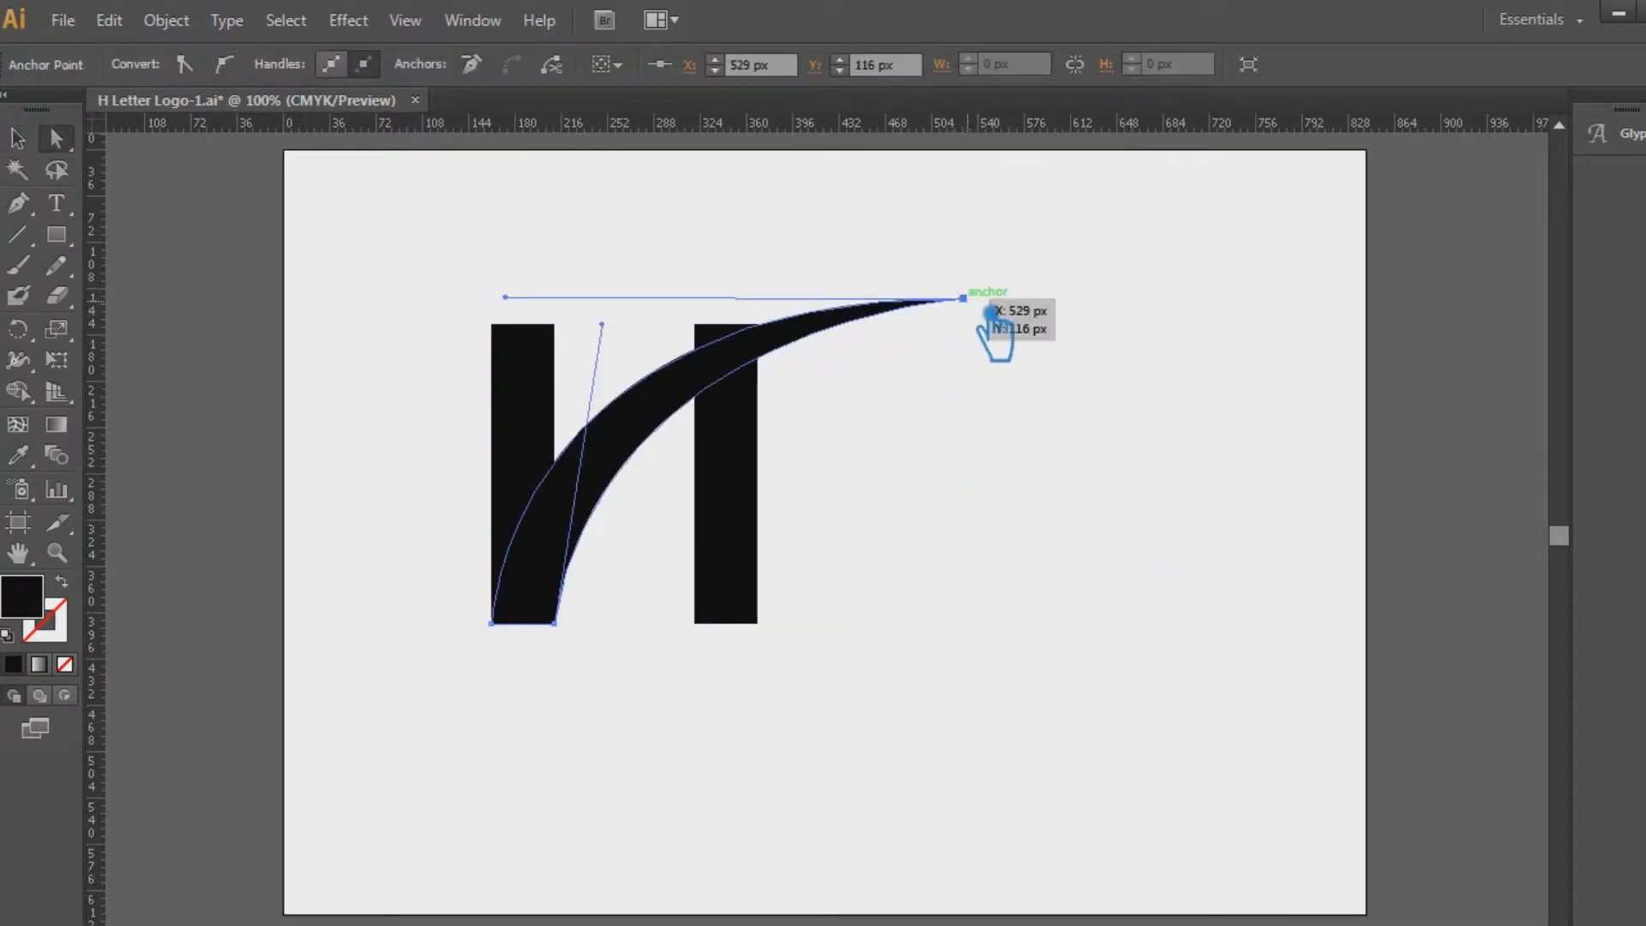
key("Down")
key("Down")
key("Down")
key("Down")
key("Down")
key("Down")
key("Down")
key("Down")
key("Down")
key("Down")
key("Down")
key("Down")
key("Down")
key("Down")
key("Down")
key("Down")
key("Down")
key("Down")
key("Down")
key("Down")
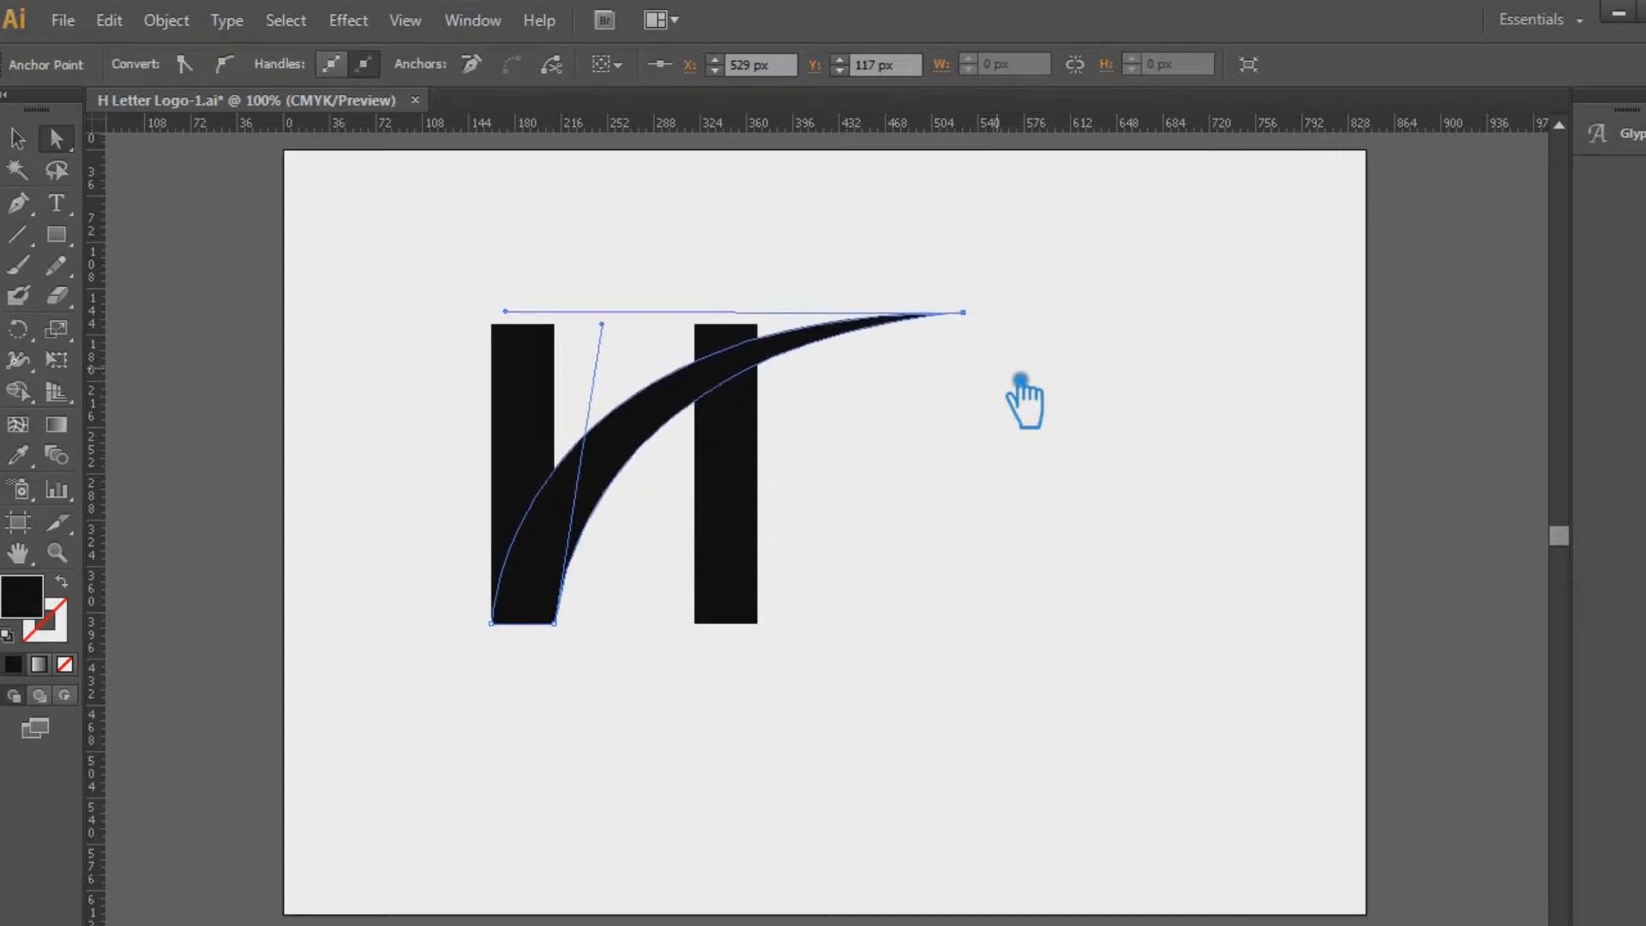
Flatten the swoosh's lower curve with its bottom-right anchor's direction handle and lower the tip anchor to Y 180 px.
left_click_drag(624, 329, 649, 404)
key("Down")
key("Down")
key("Down")
key("Down")
key("Down")
key("Down")
key("Down")
key("Down")
key("Down")
key("Down")
key("Down")
key("Down")
key("Down")
key("Down")
key("Down")
key("Down")
key("Down")
key("Down")
key("Down")
key("Down")
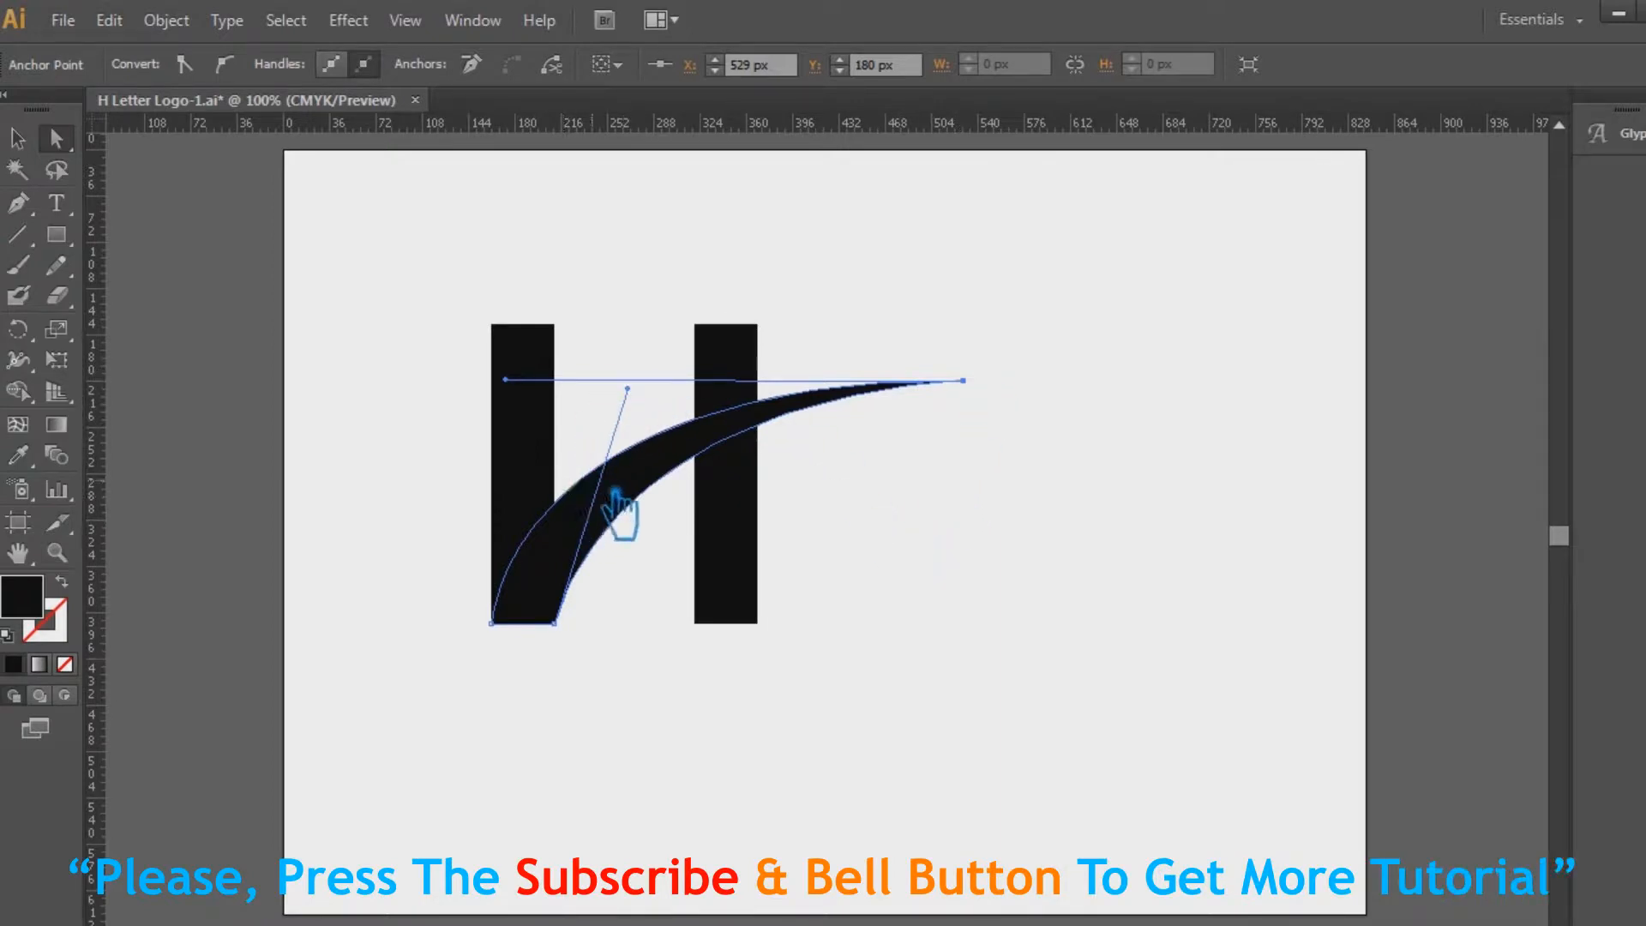
Move the tip anchor's direction handle slightly up and to the right to arch the swoosh's upper edge, leaving nothing selected.
left_click_drag(530, 390, 559, 365)
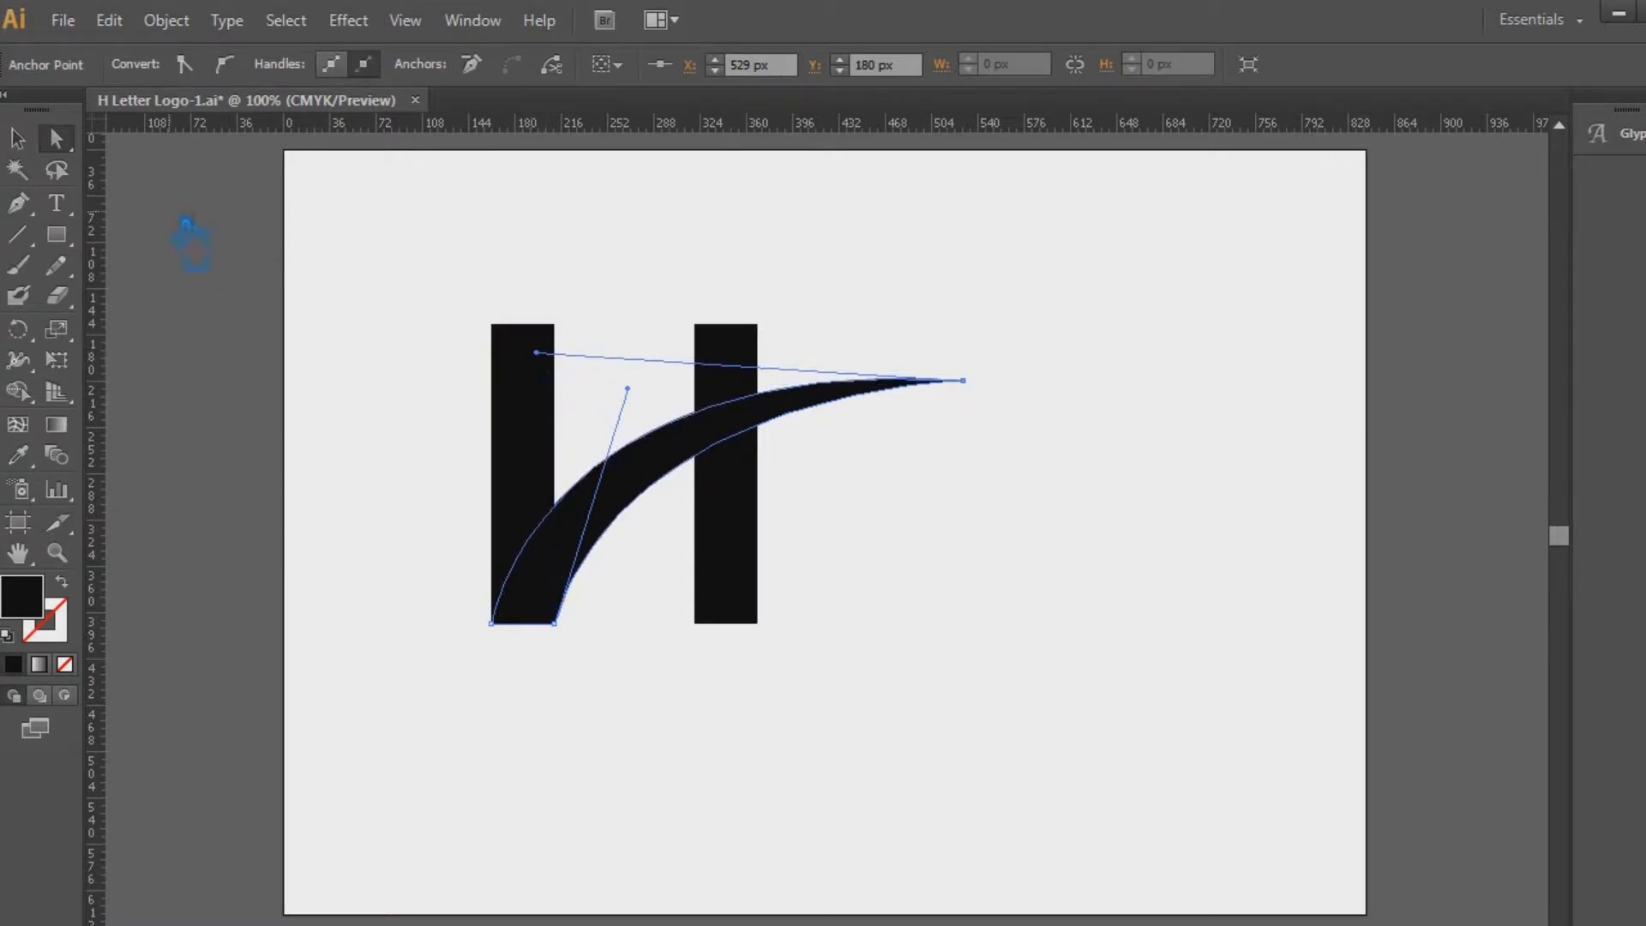
left_click(19, 139)
left_click(1117, 471)
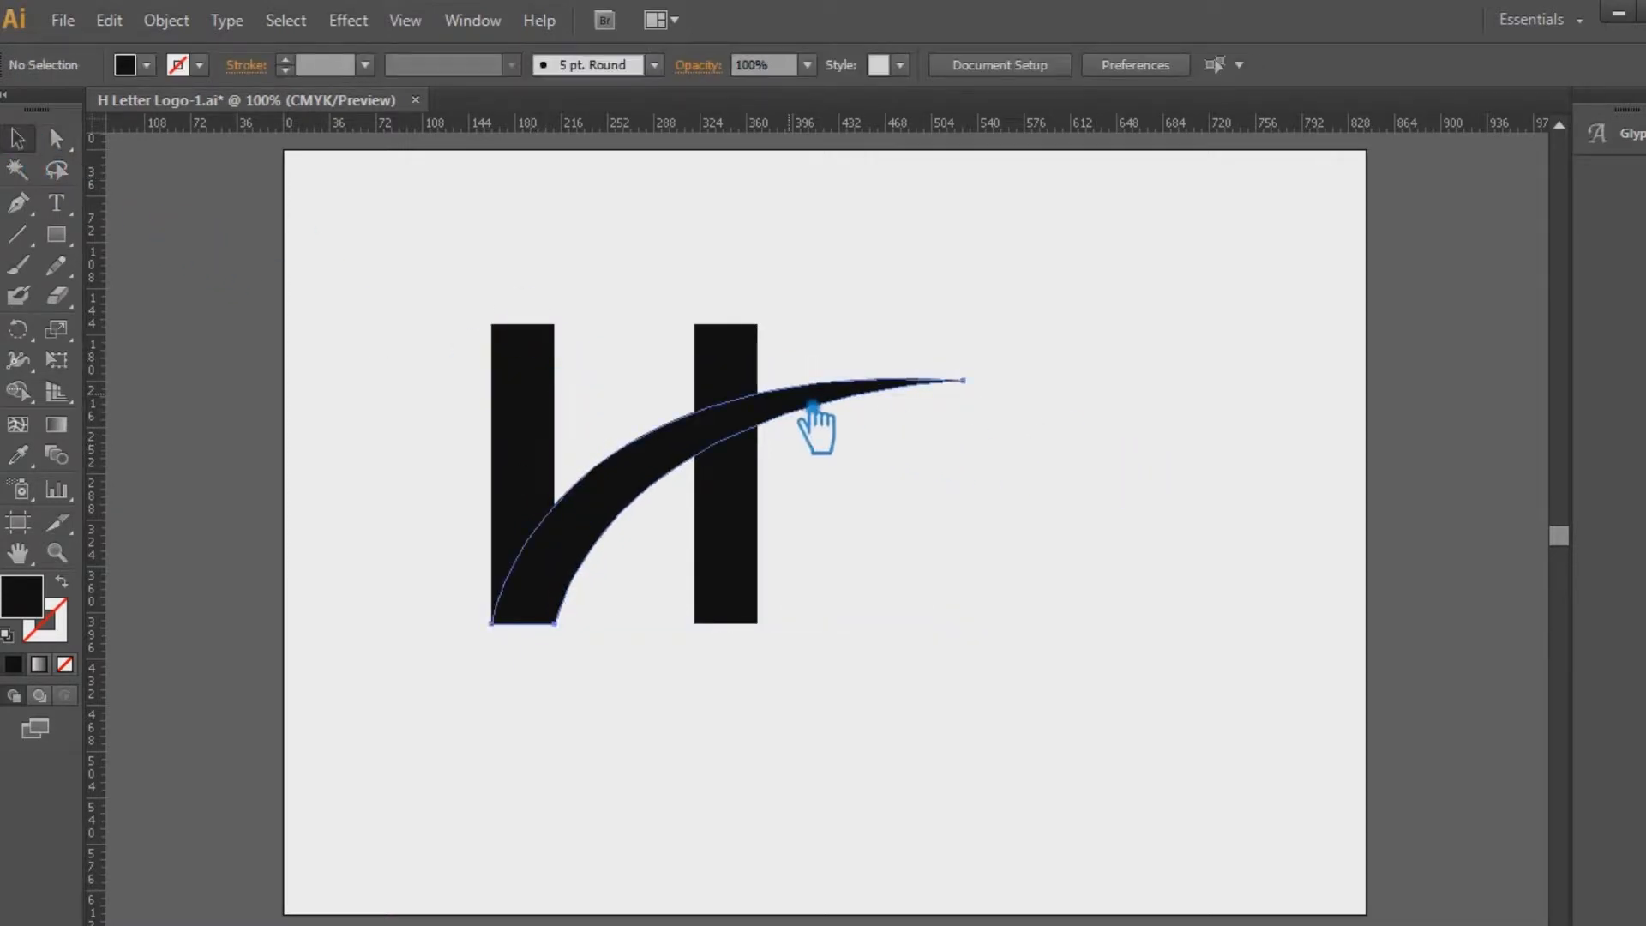
Duplicate the swoosh in place and nudge the copy slightly upward over the original.
left_click(860, 405)
key("ctrl+c")
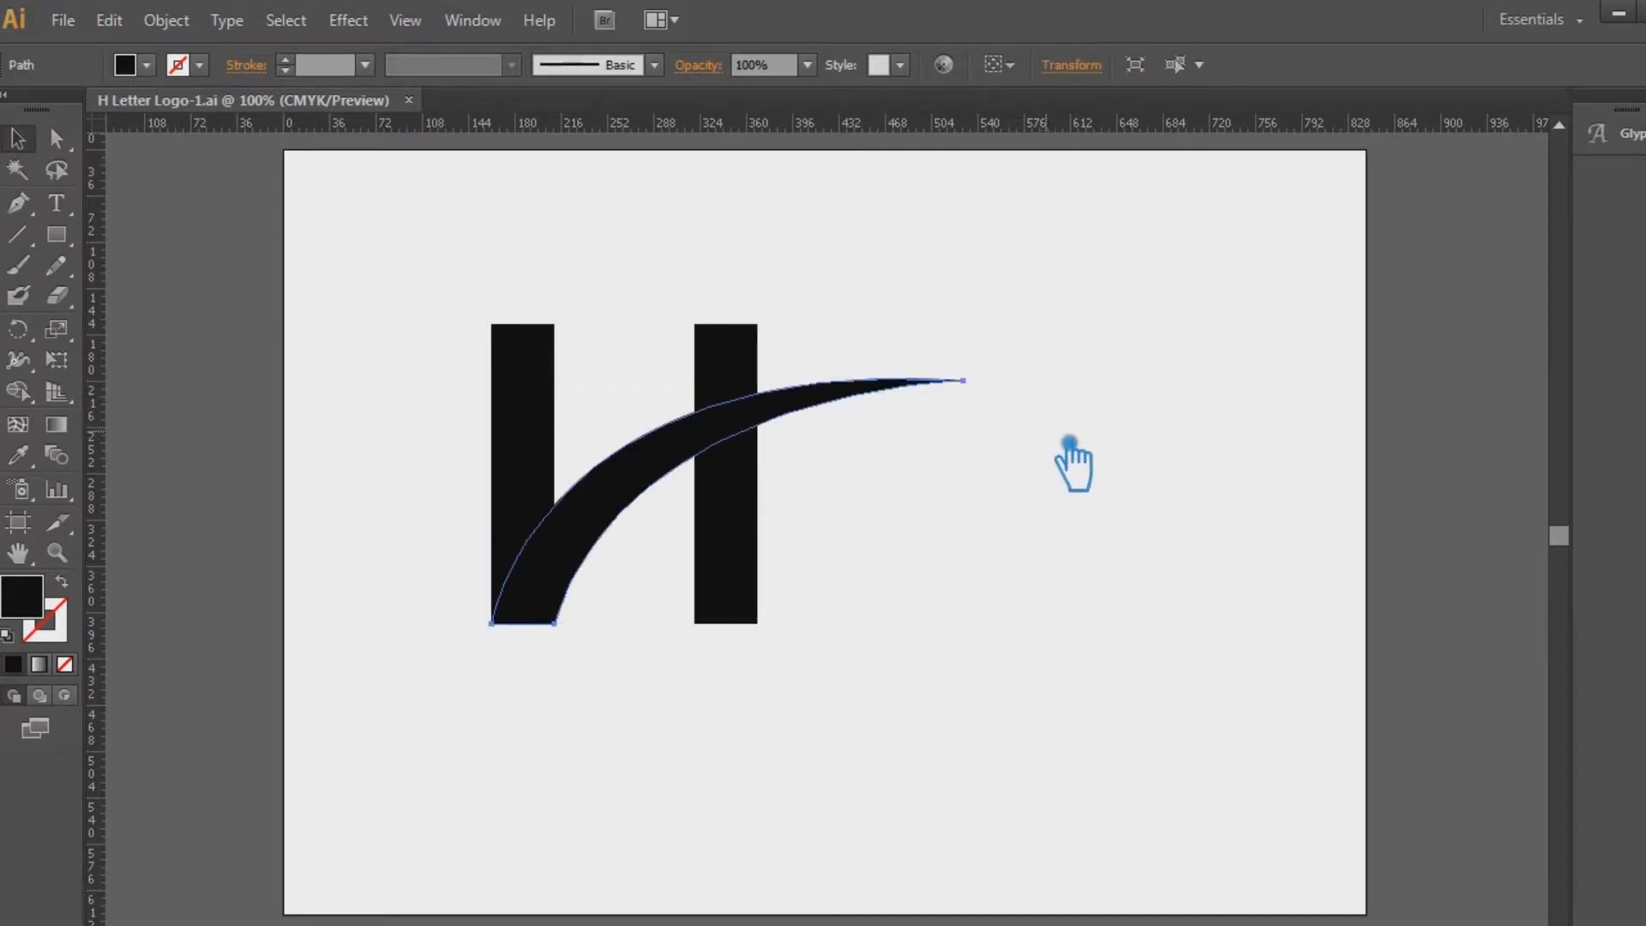
key("ctrl+f")
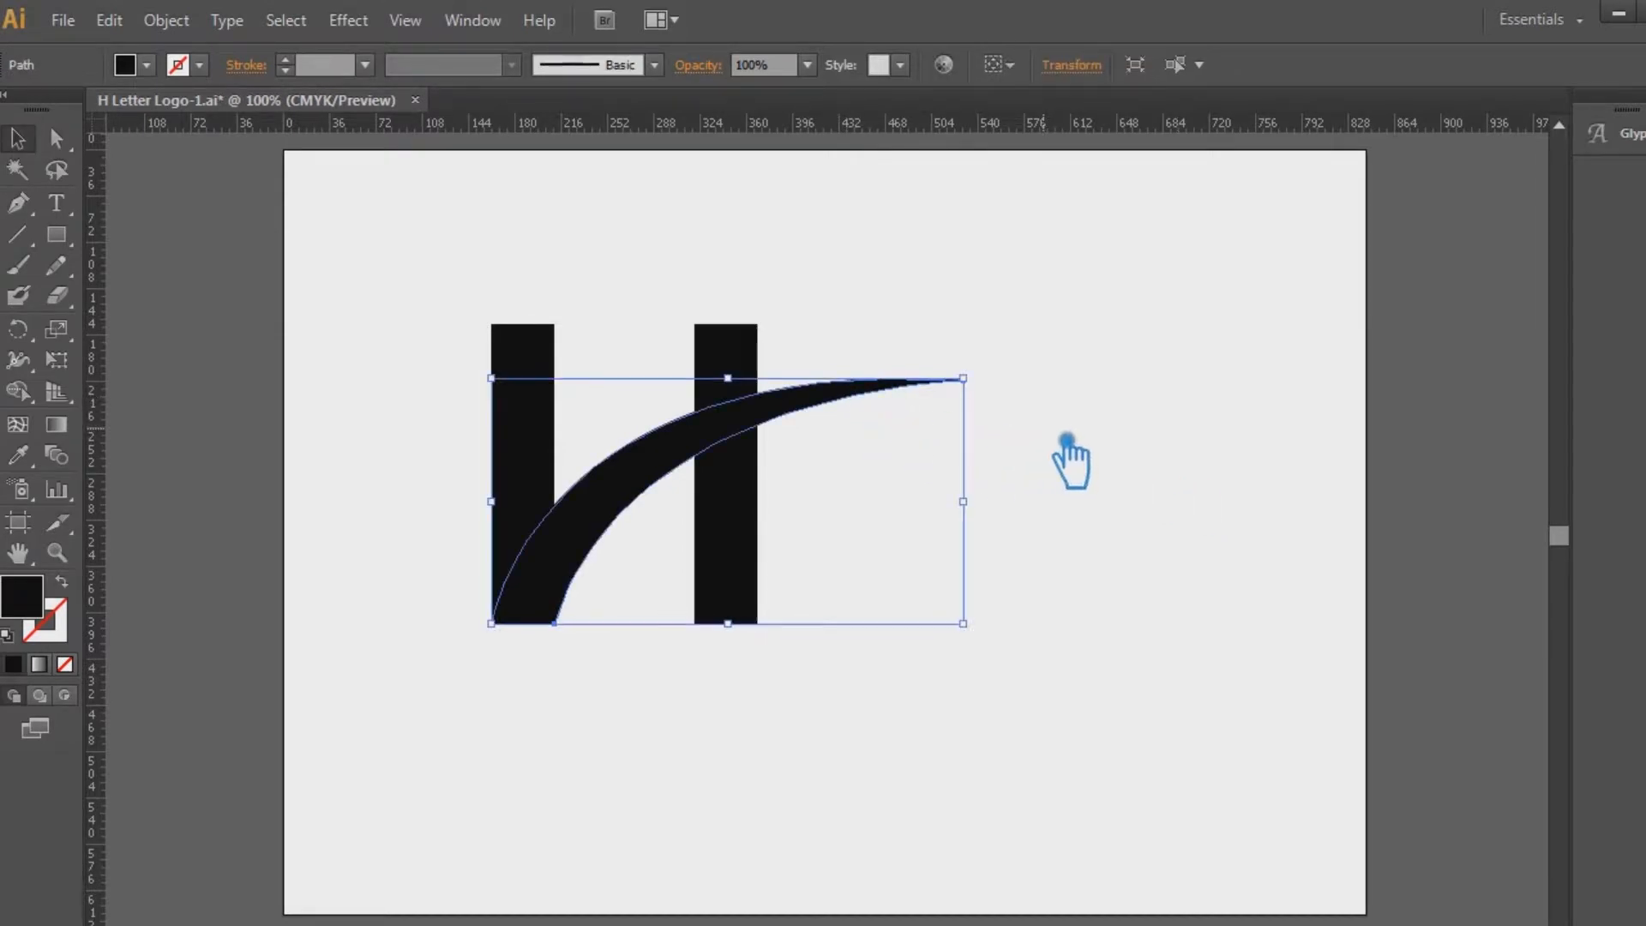
key("Up")
key("Up")
key("Up")
key("Up")
key("Up")
key("Up")
key("Up")
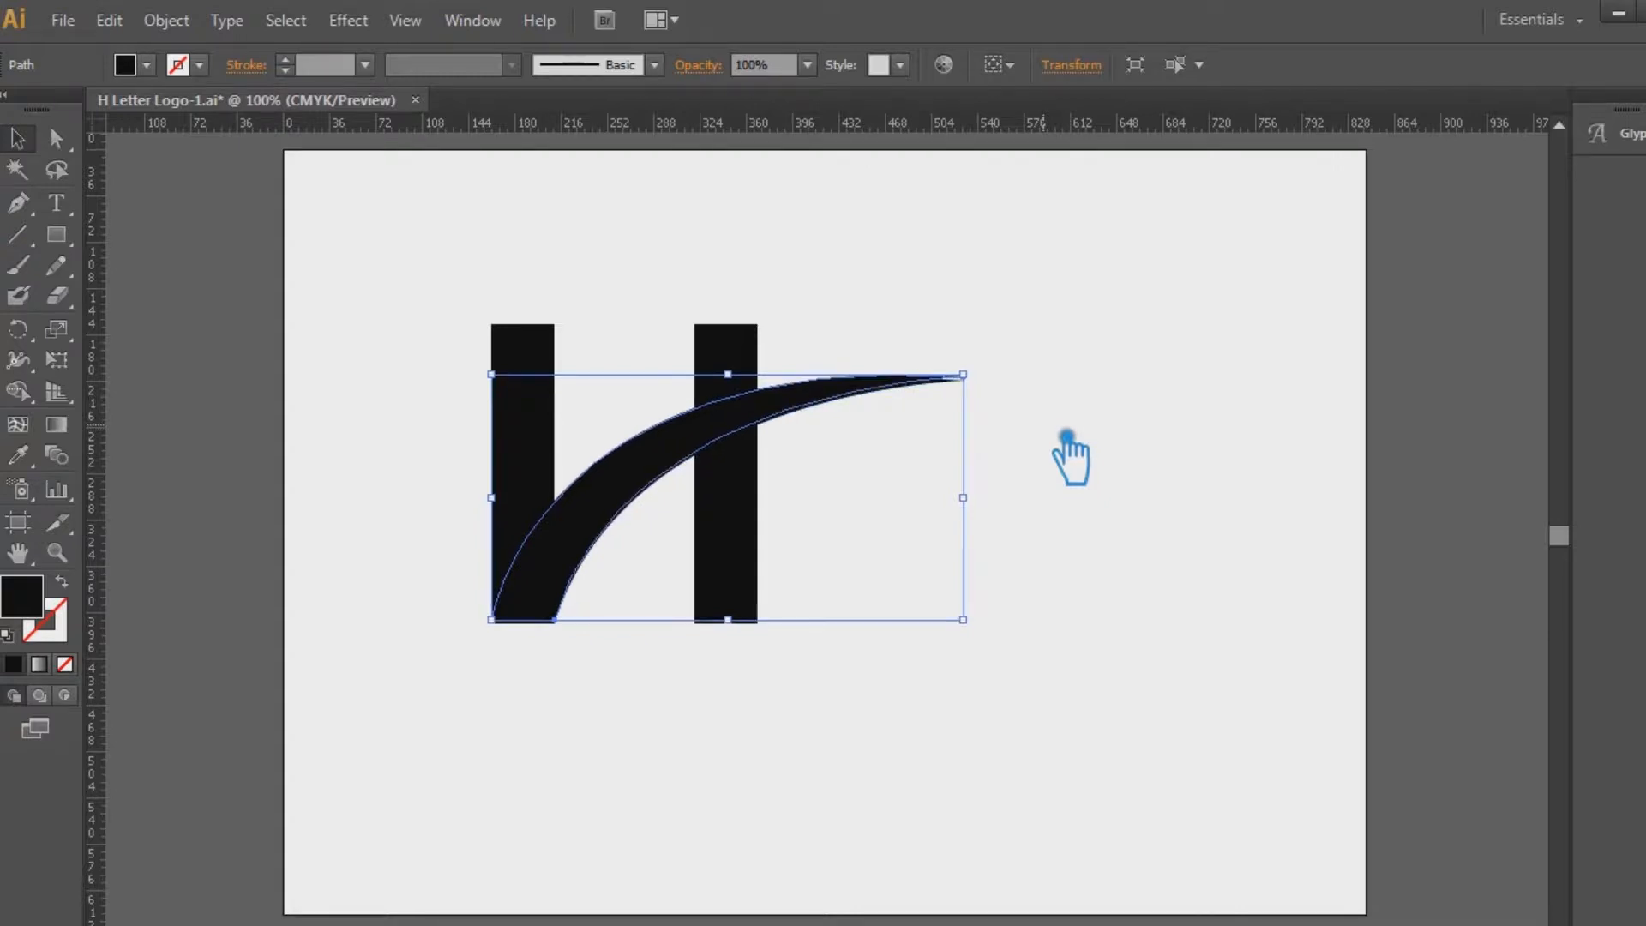
Try to divide the right bar with the raised swoosh copy using Pathfinder Divide, then undo the division and clear the selection.
left_click(782, 535, "shift")
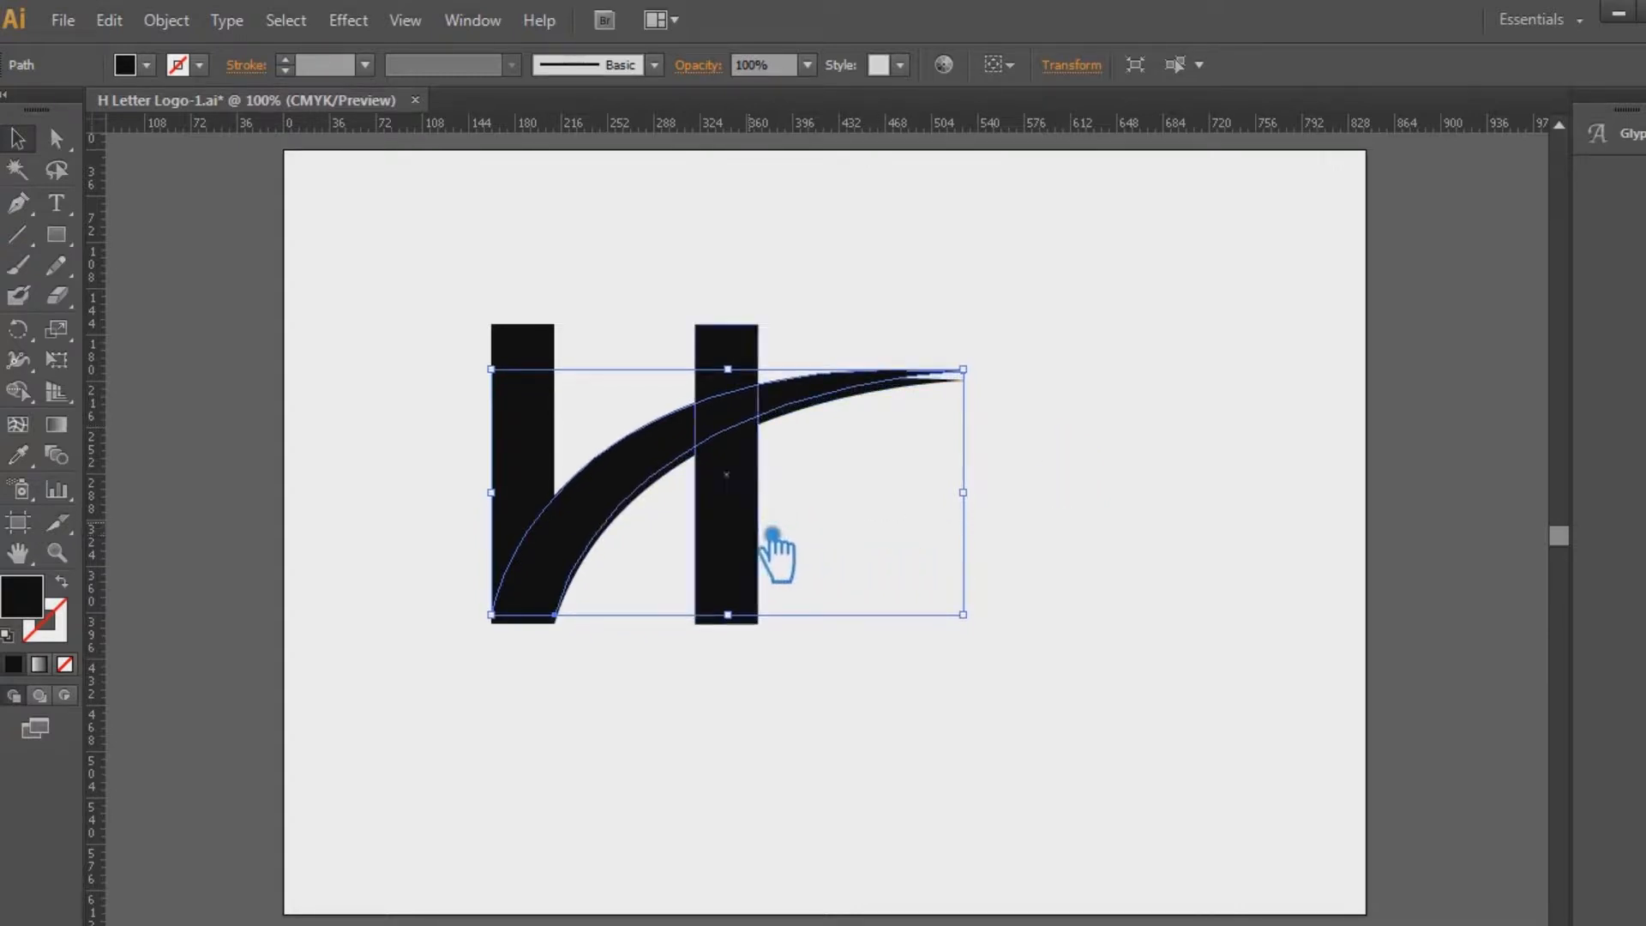
left_click(1020, 472)
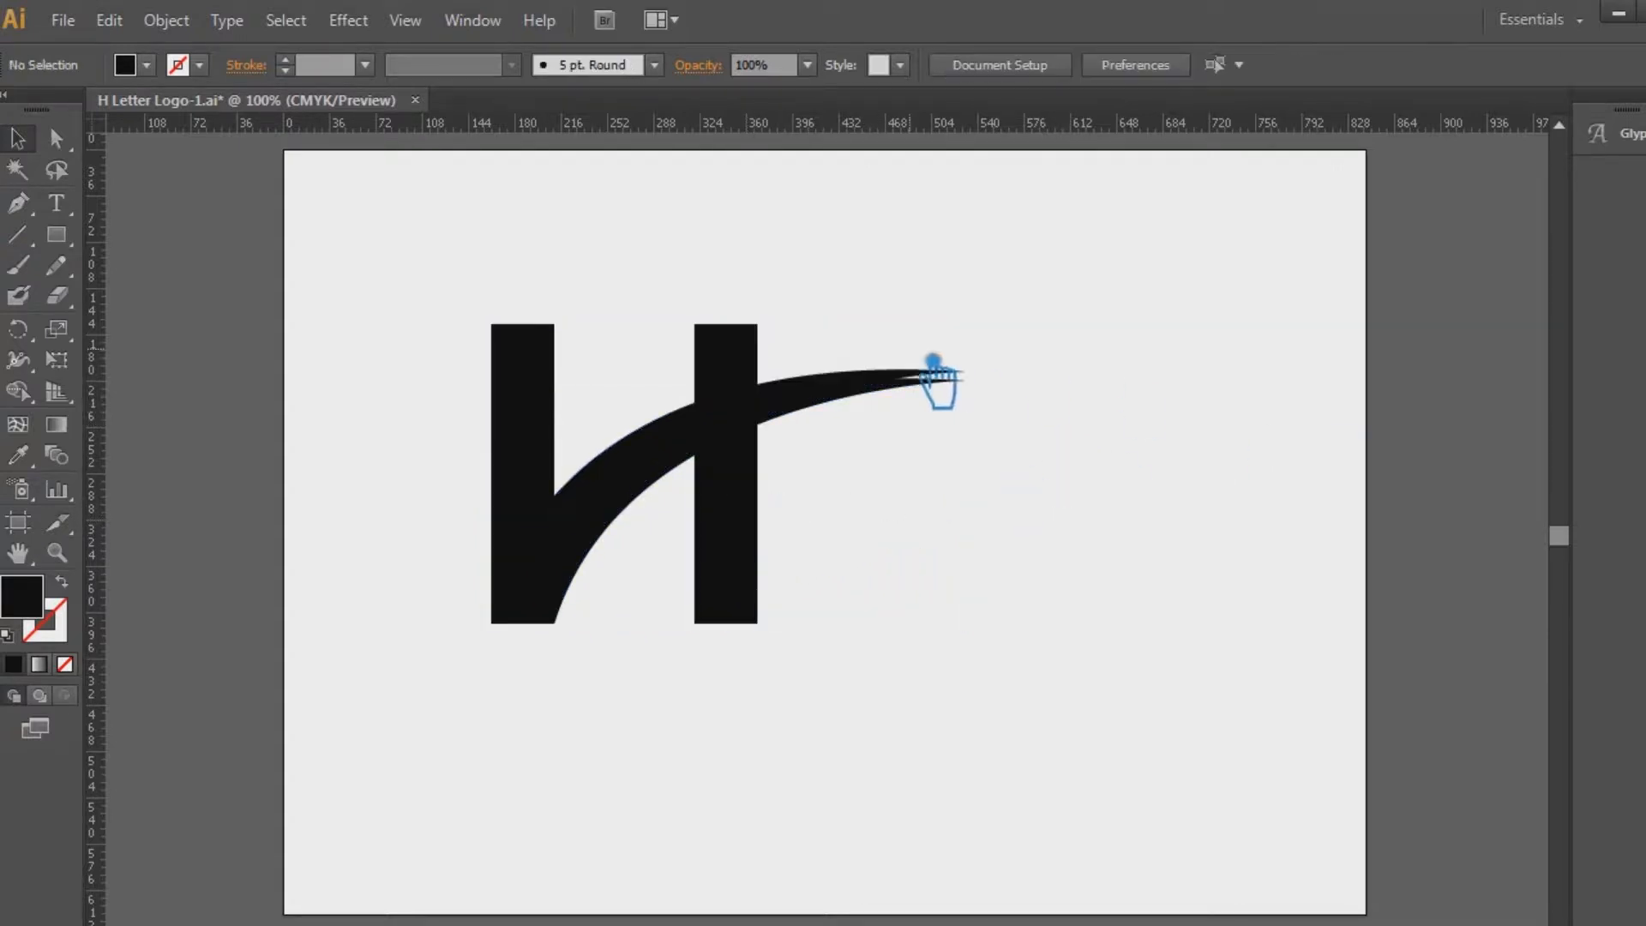
left_click(857, 395)
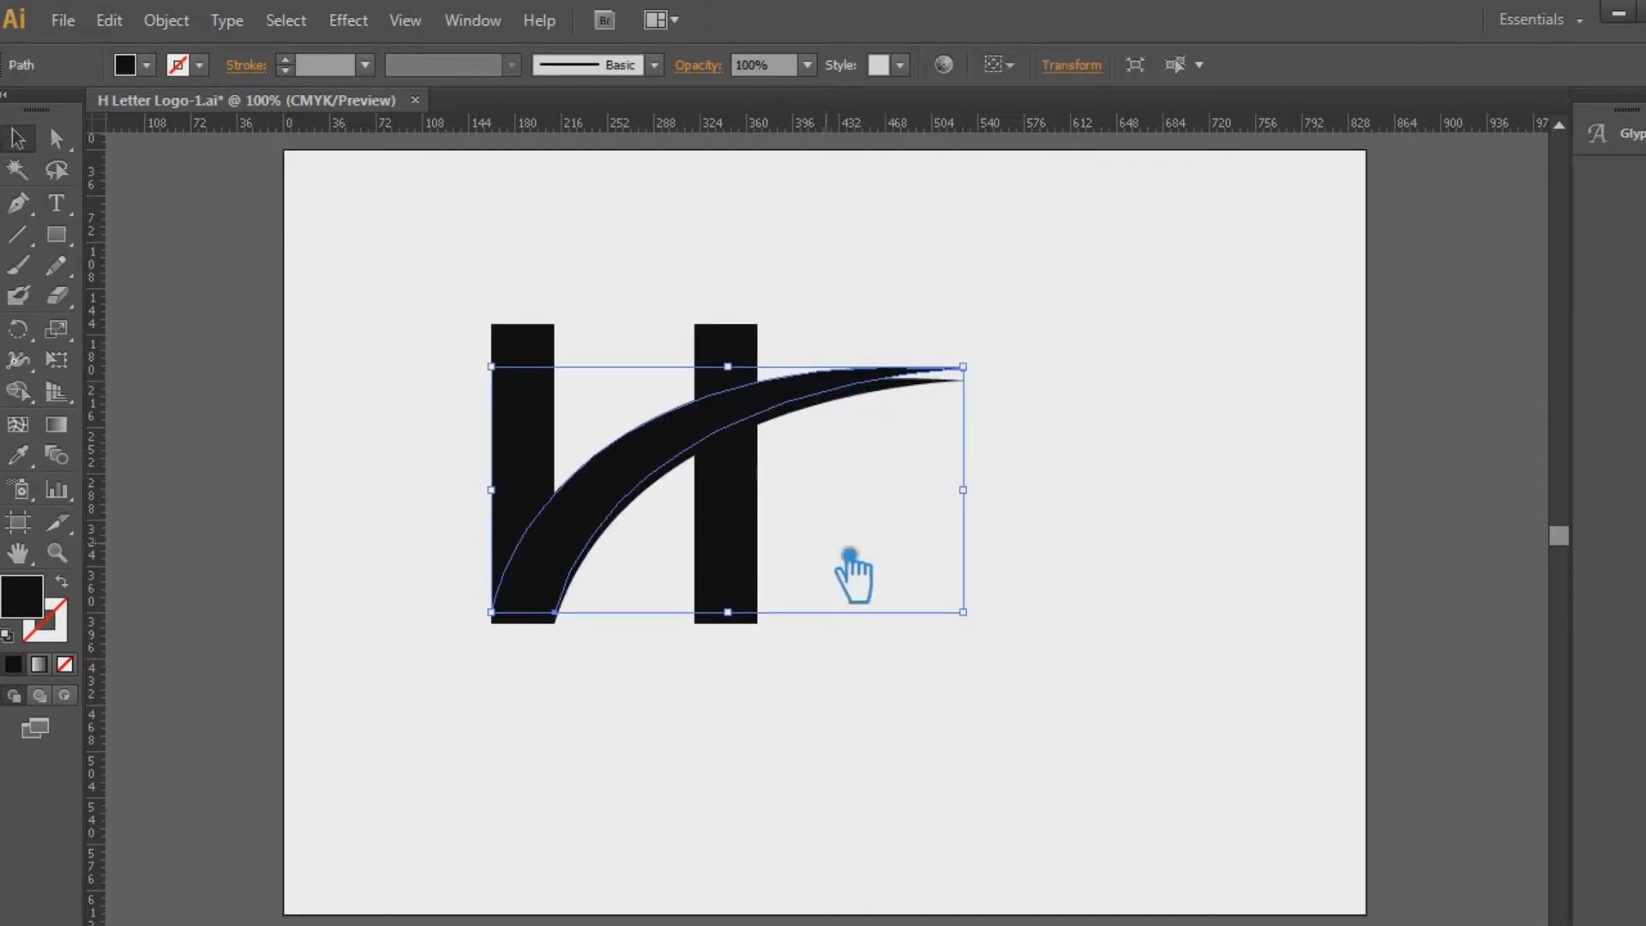
left_click(772, 534, "shift")
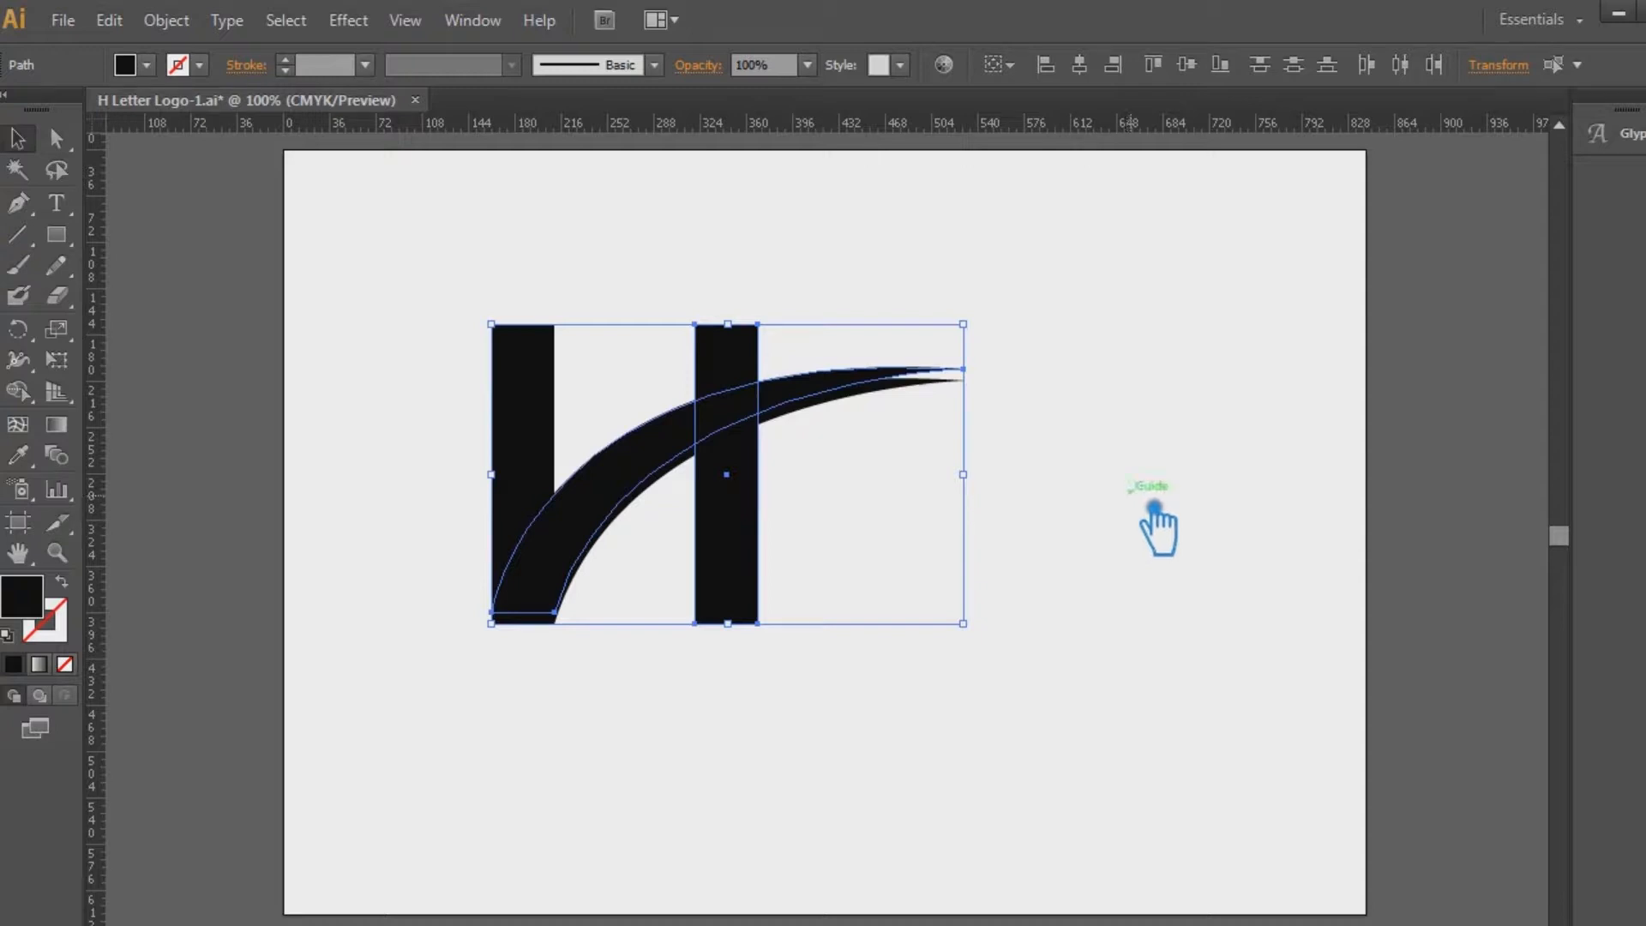
left_click(1153, 508)
left_click(724, 369)
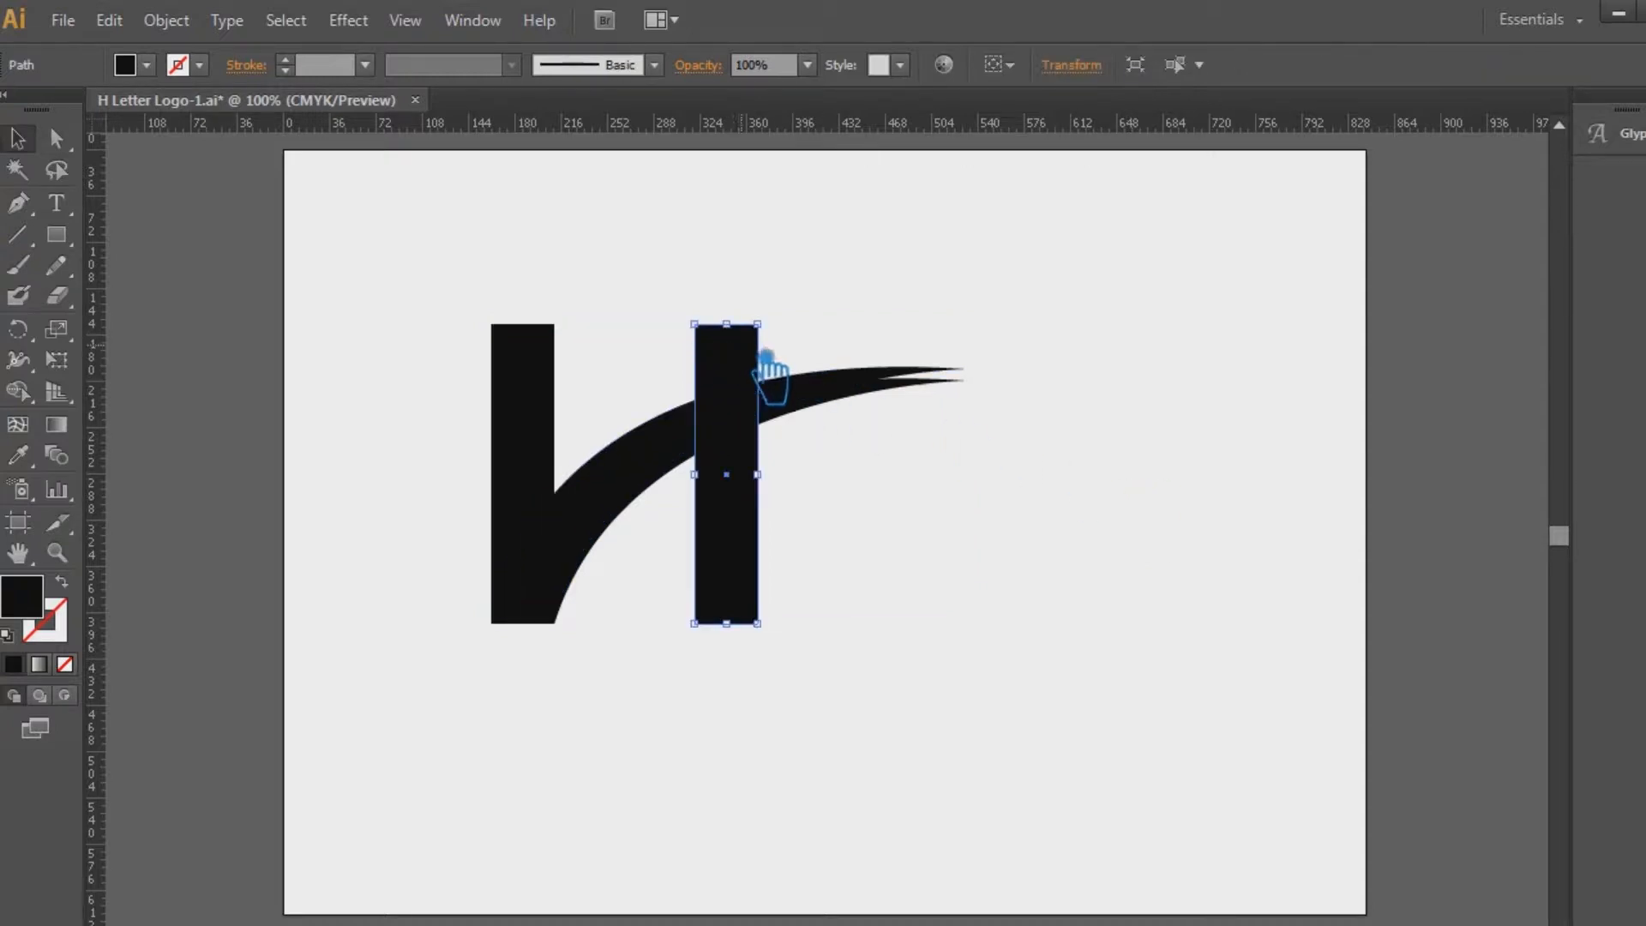
left_click(862, 395, "shift")
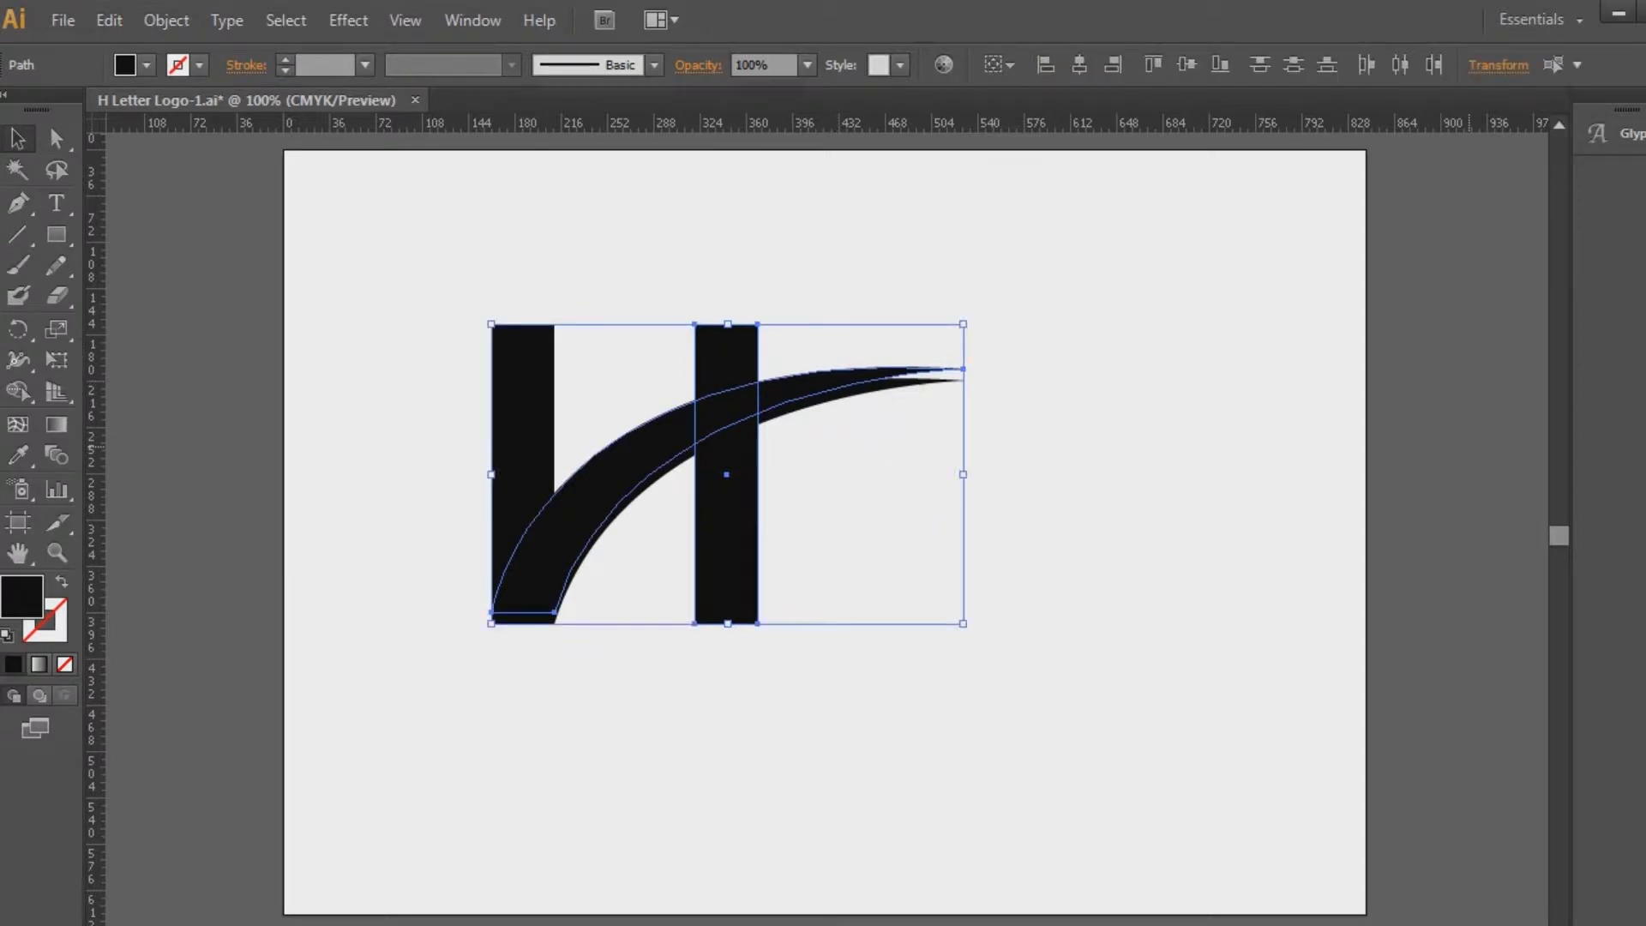
key("ctrl+shift+F9")
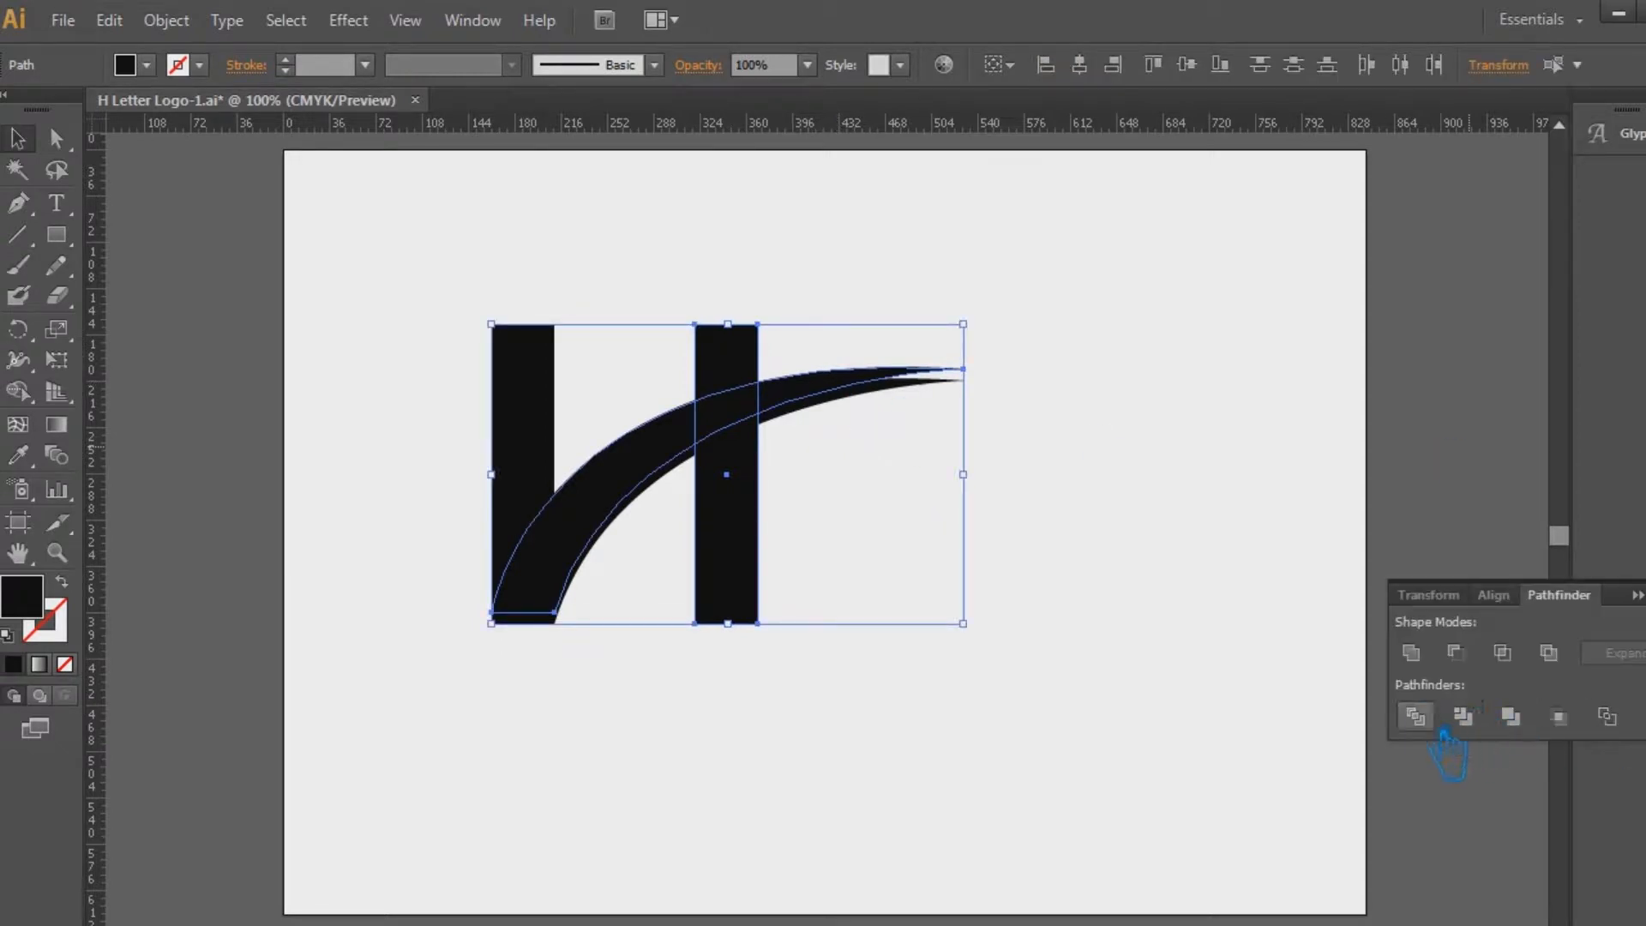
left_click(1415, 717)
key("ctrl+shift+F9")
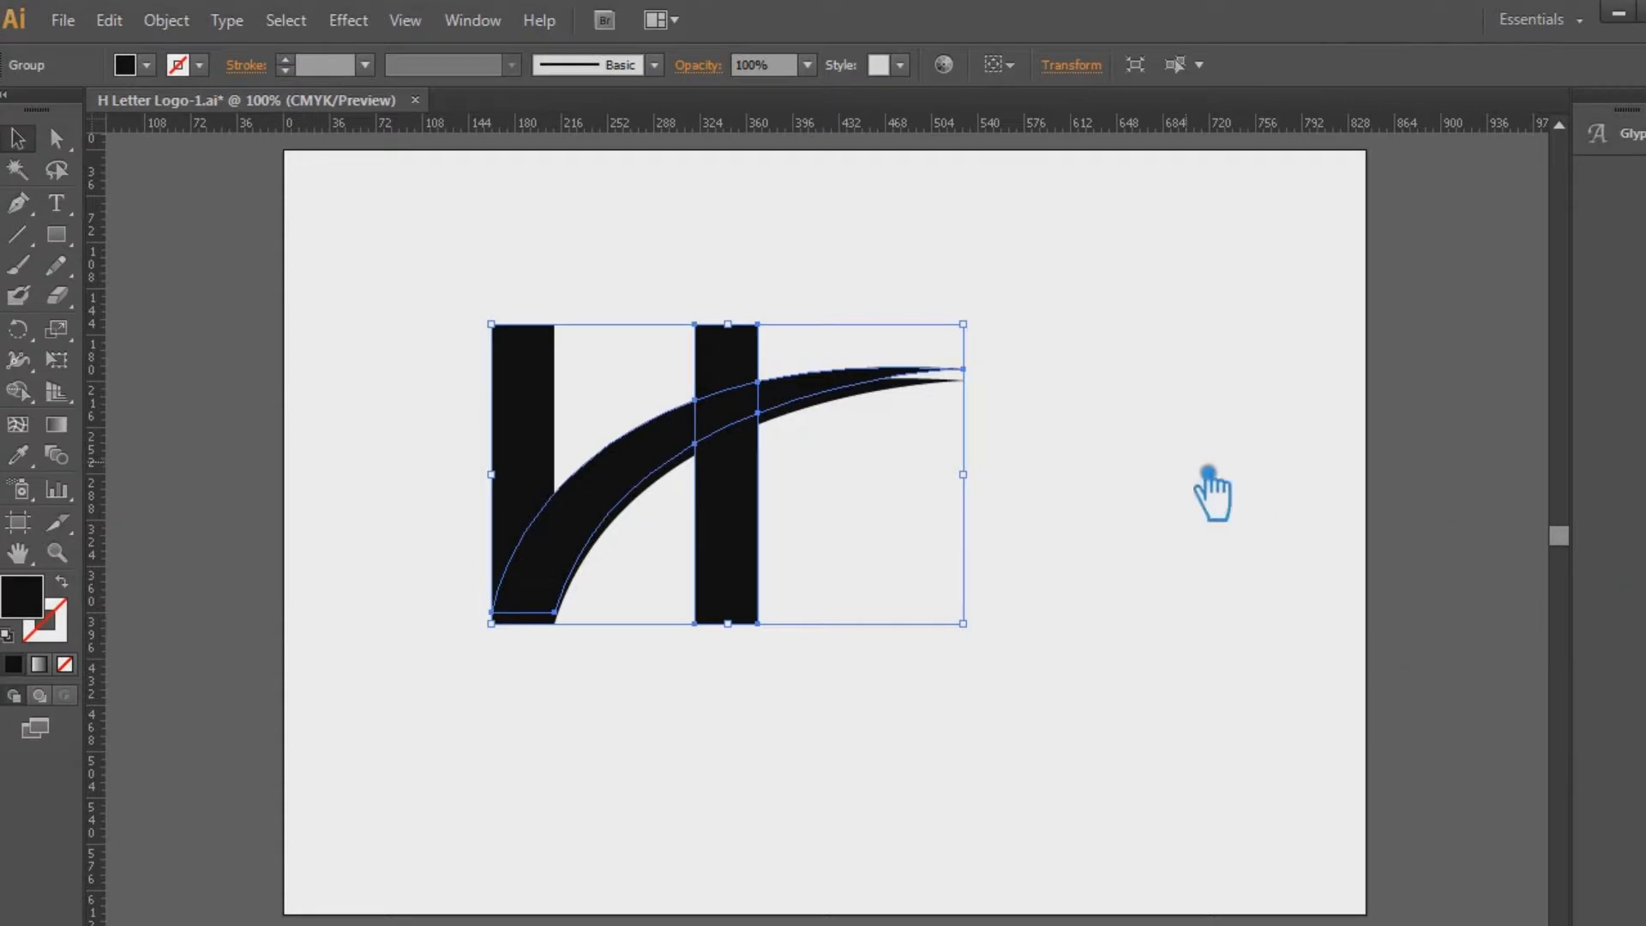
left_click(1203, 483)
left_click(761, 346)
key("ctrl+z")
left_click(1083, 452)
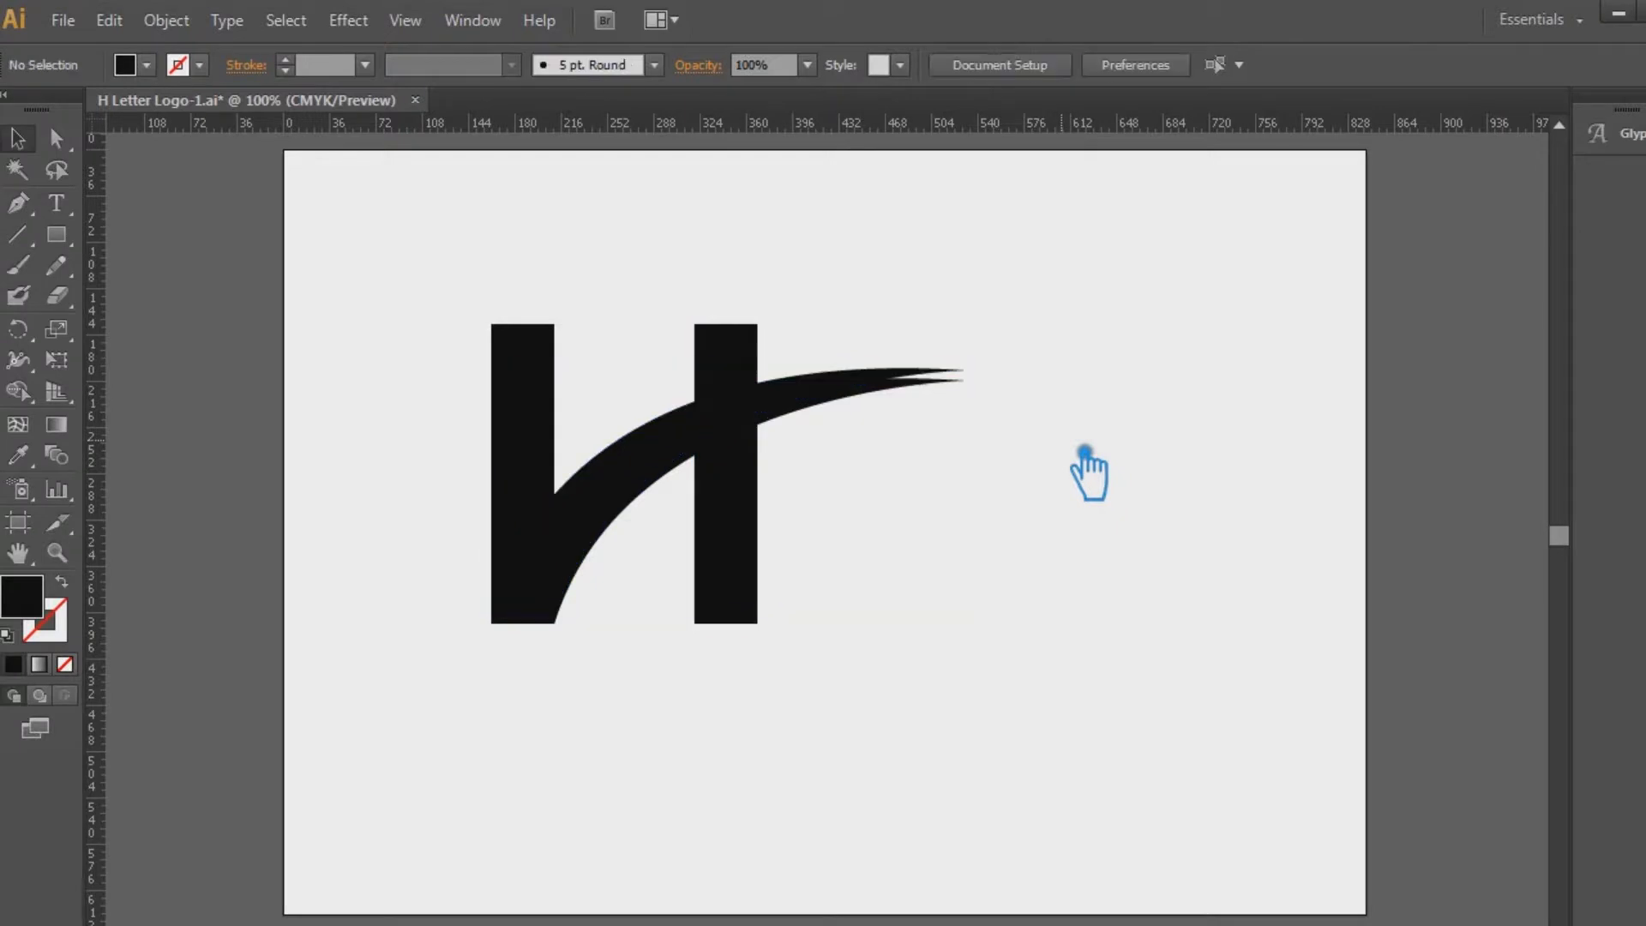
Divide both overlapping swooshes and the right bar where they cross, using Pathfinder Divide.
left_click(815, 420)
left_click(830, 378, "shift")
left_click(1104, 424)
left_click_drag(978, 650, 691, 268)
key("ctrl+shift+F9")
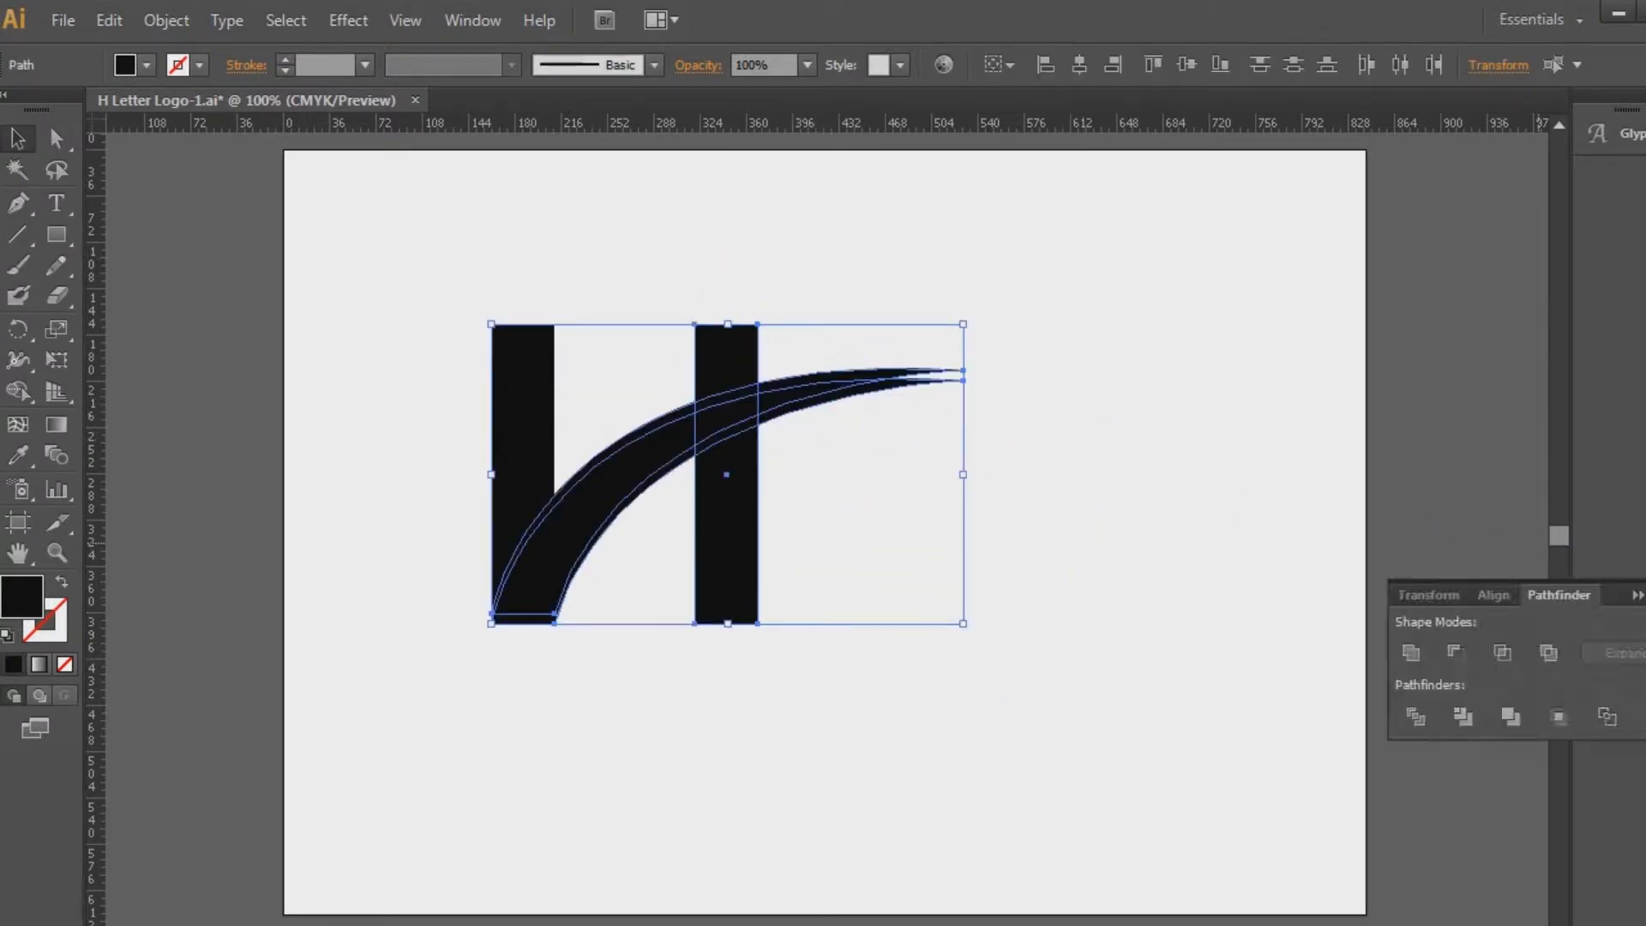
left_click(1419, 720)
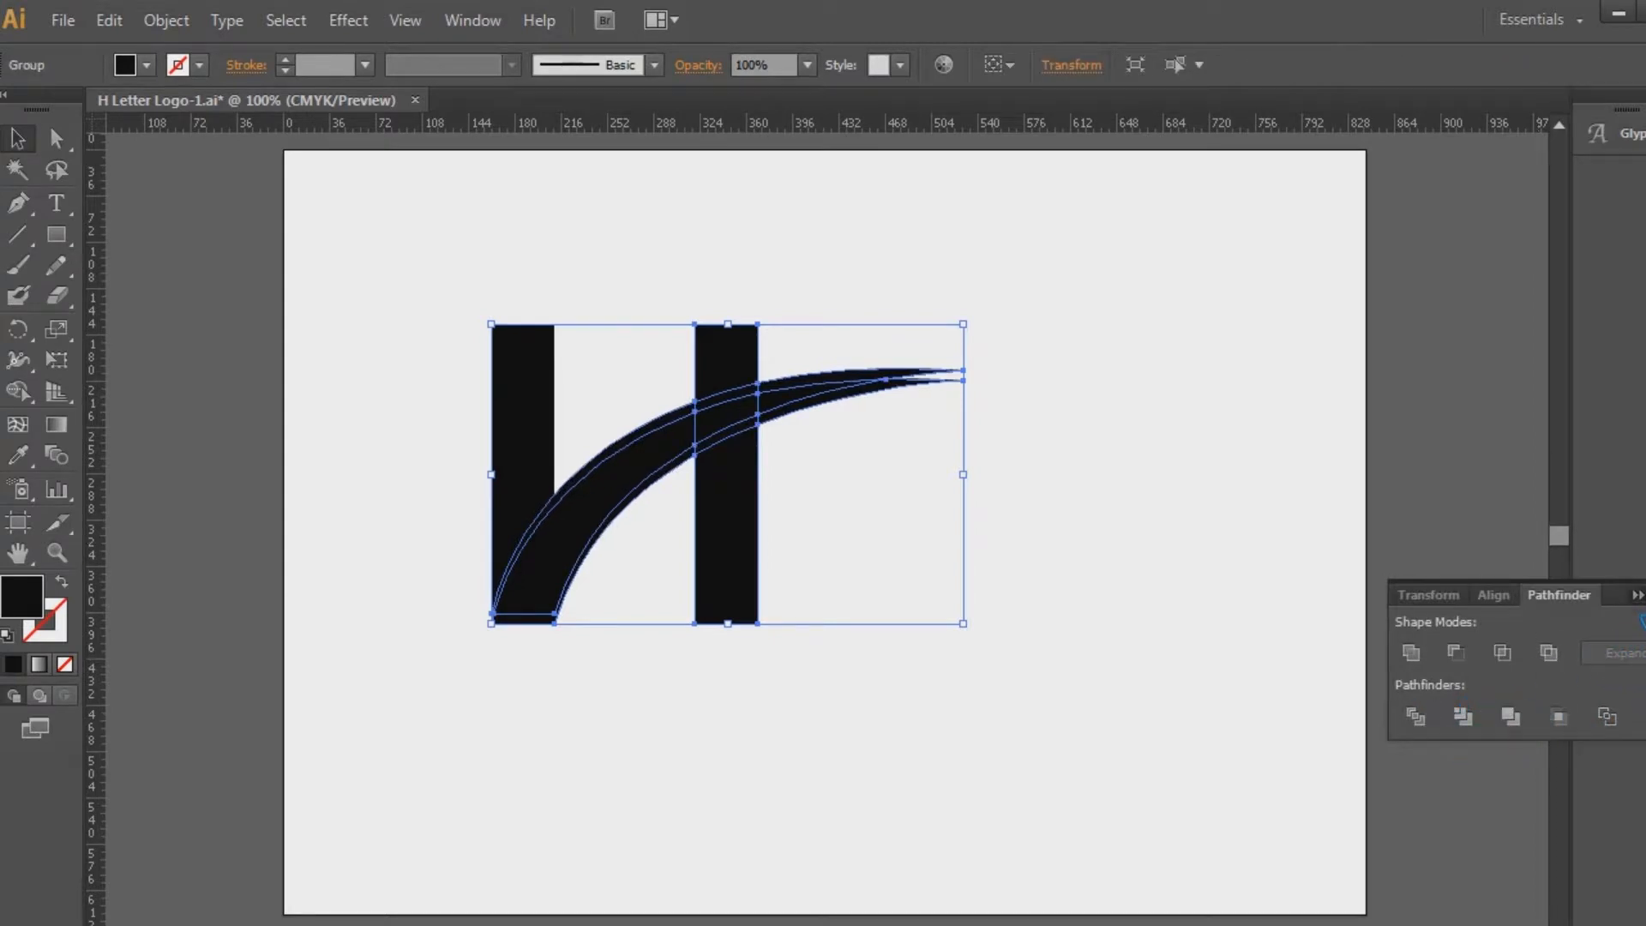
left_click(1645, 592)
Ungroup the divided swoosh and right bar pieces, leaving nothing selected.
left_click(1329, 446)
left_click(755, 419)
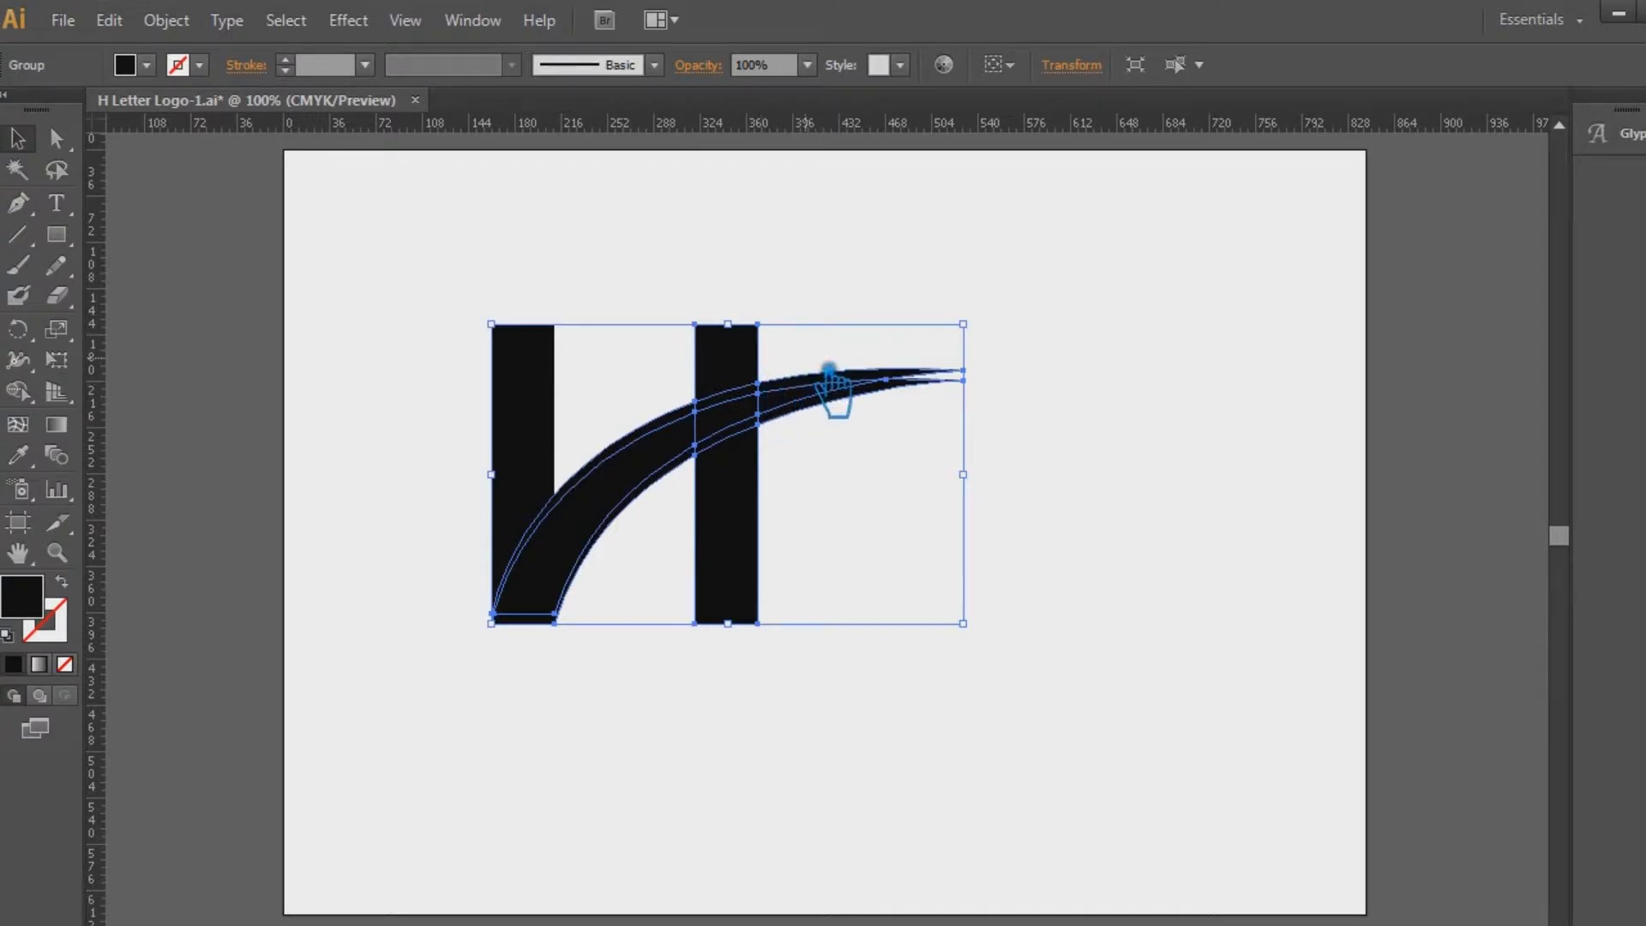
left_click(1123, 439)
left_click(753, 415)
right_click(752, 415)
left_click(856, 557)
left_click(1146, 543)
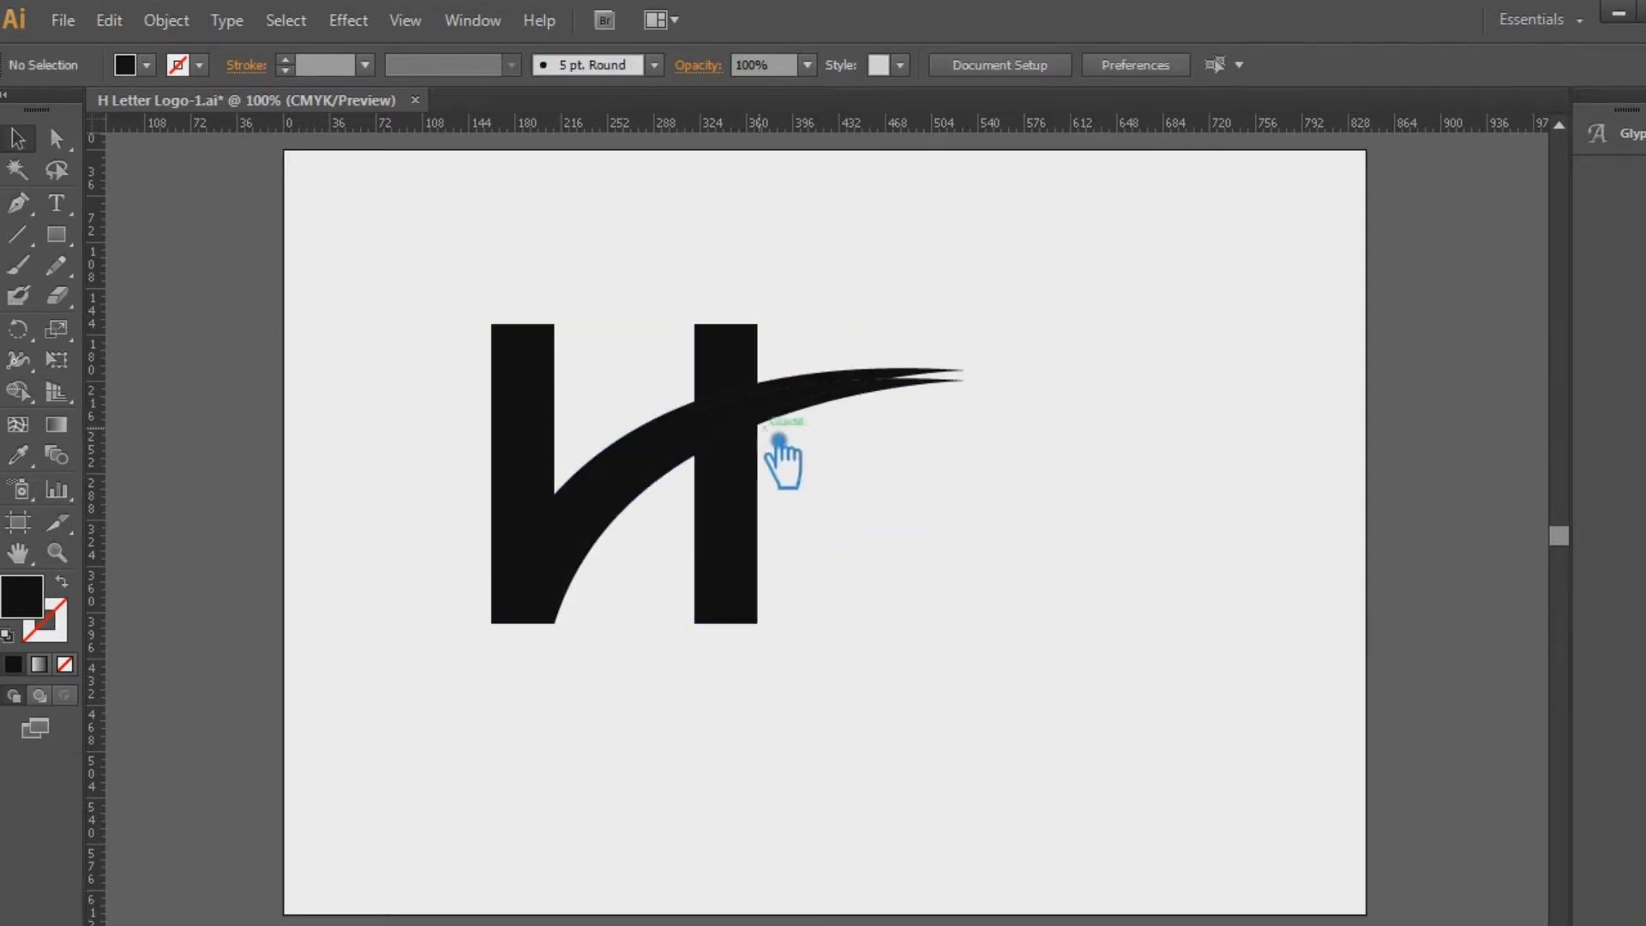
Divide the left bar with the thin sliver along the swoosh's upper edge, and ungroup the resulting pieces.
left_click(725, 428)
left_click(686, 440)
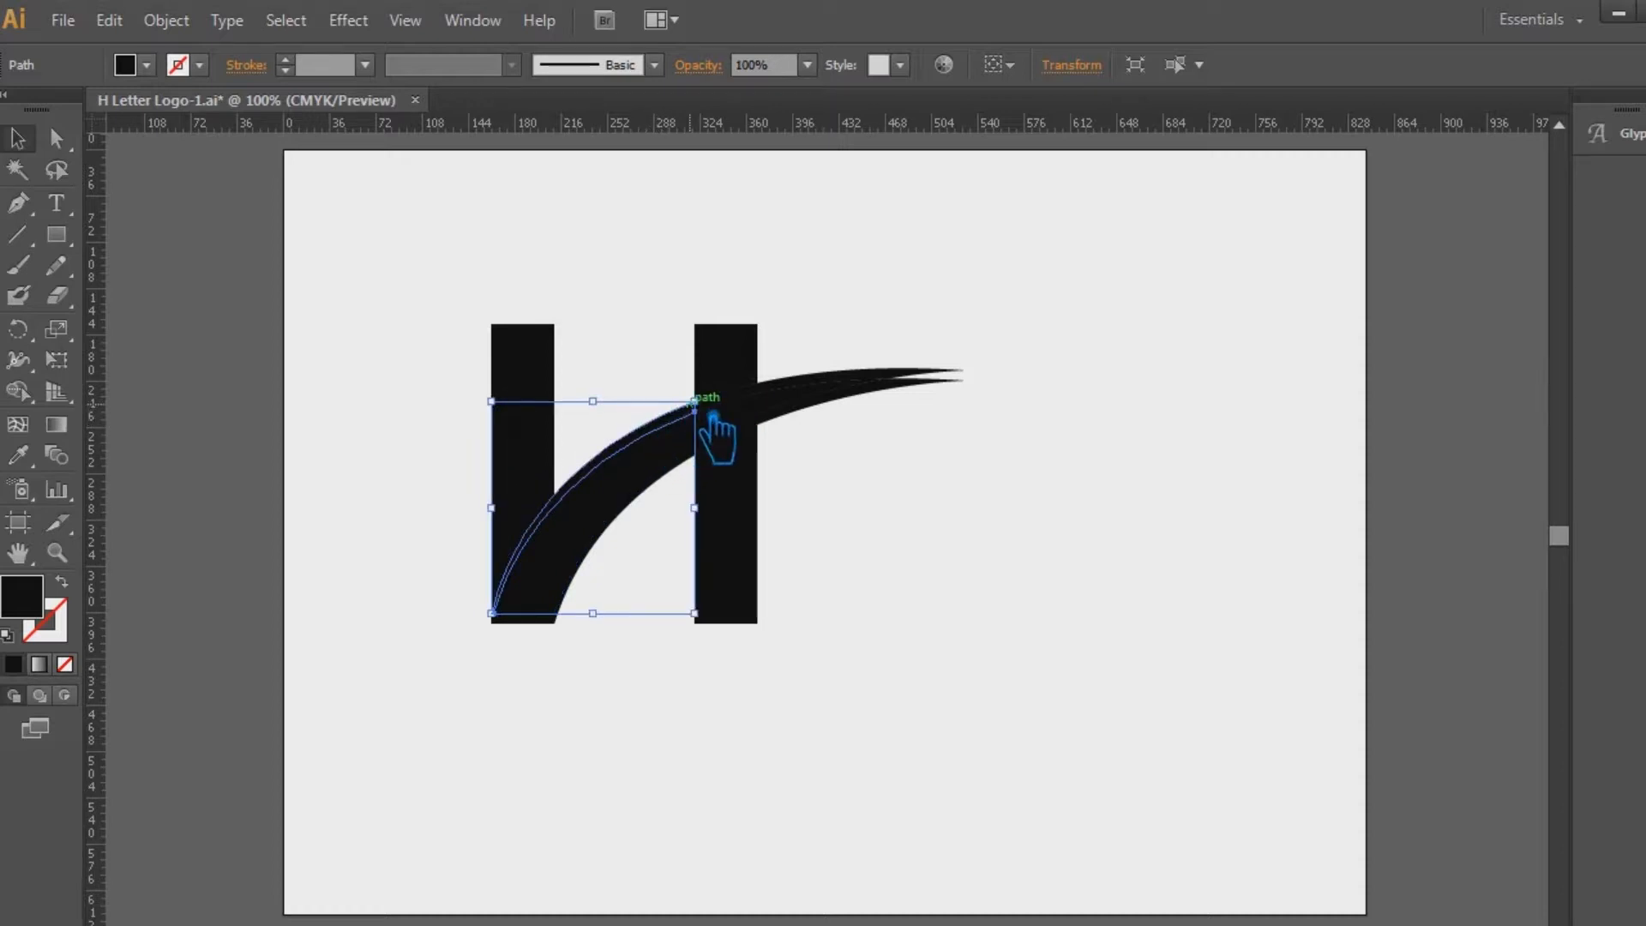
left_click(685, 387)
left_click(685, 440)
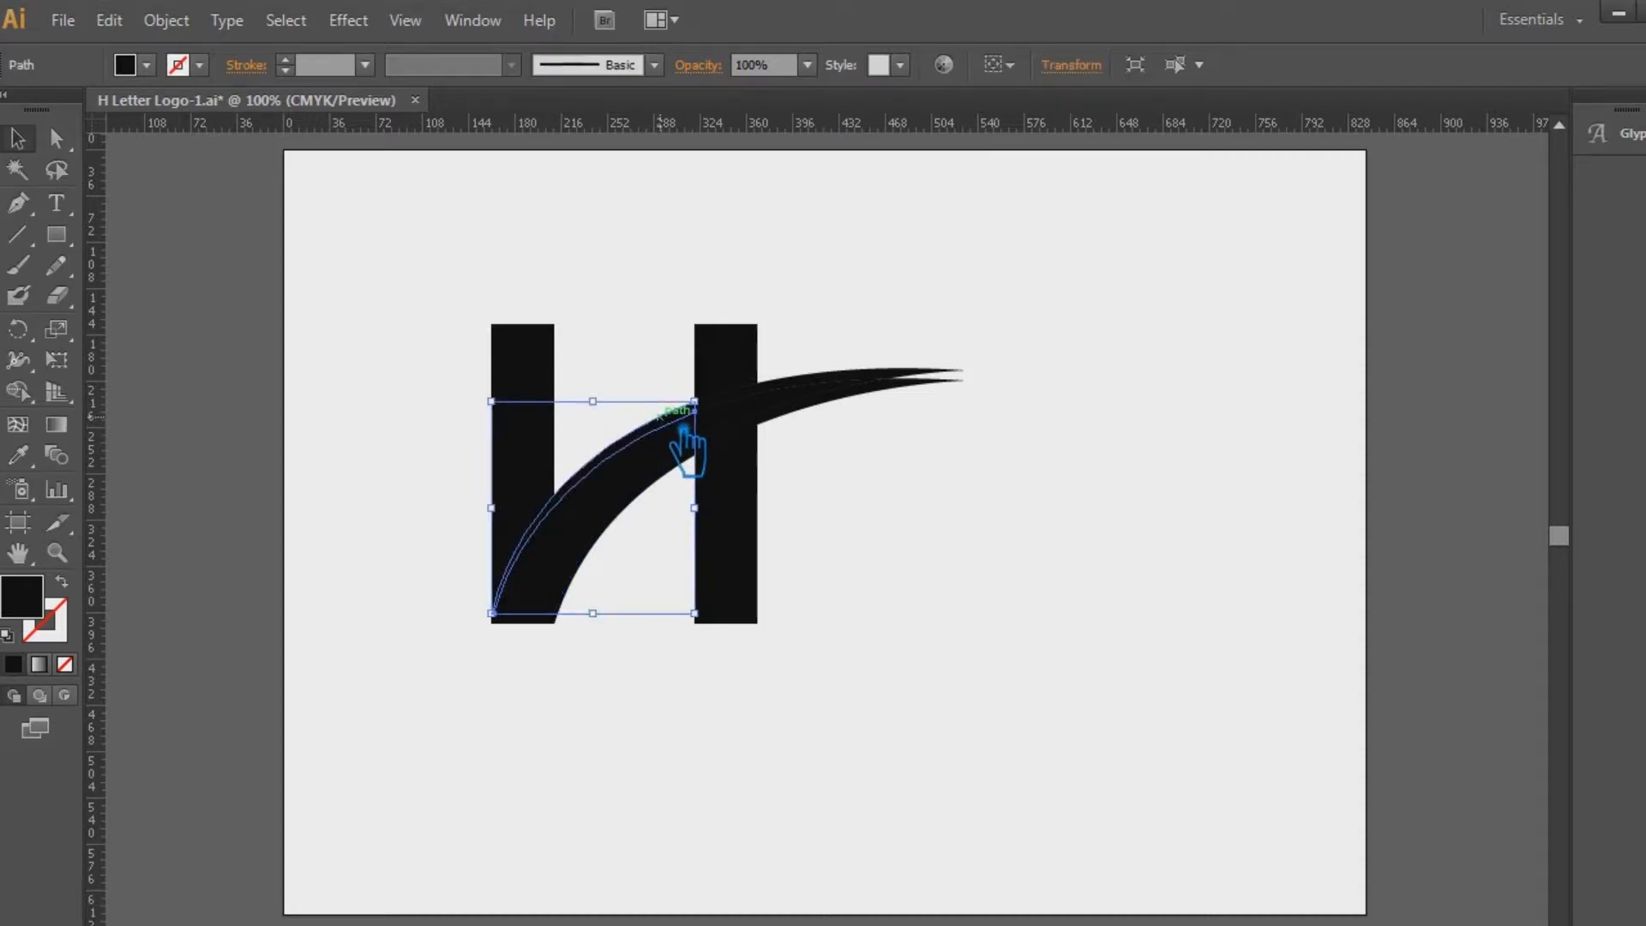
left_click(540, 382, "shift")
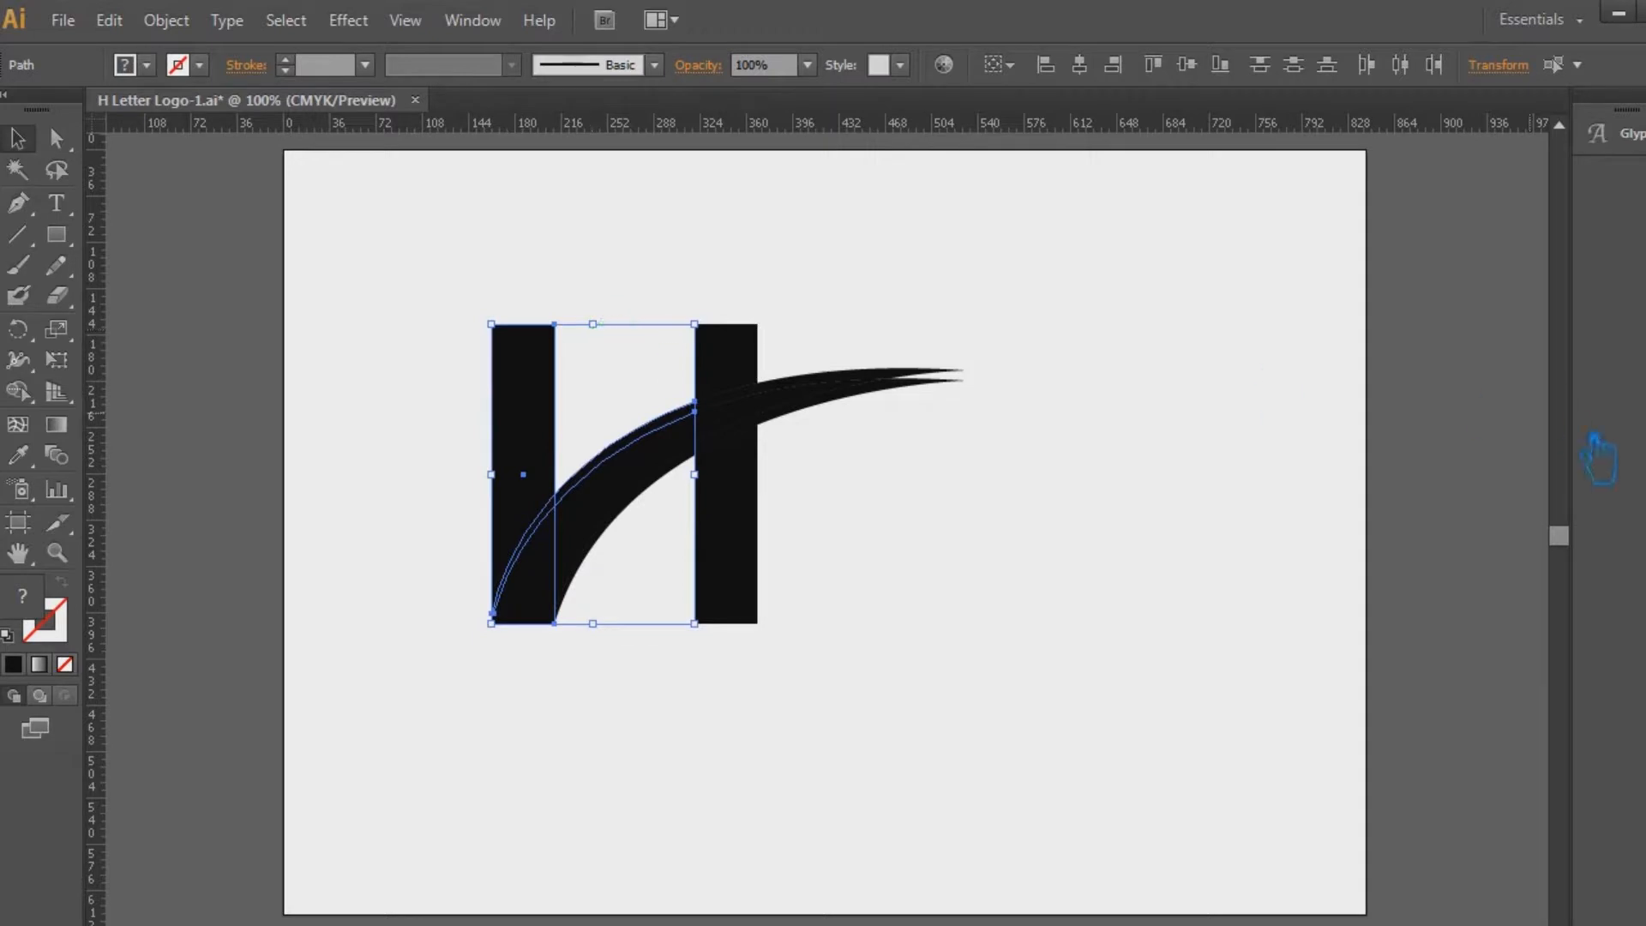
key("ctrl+shift+F9")
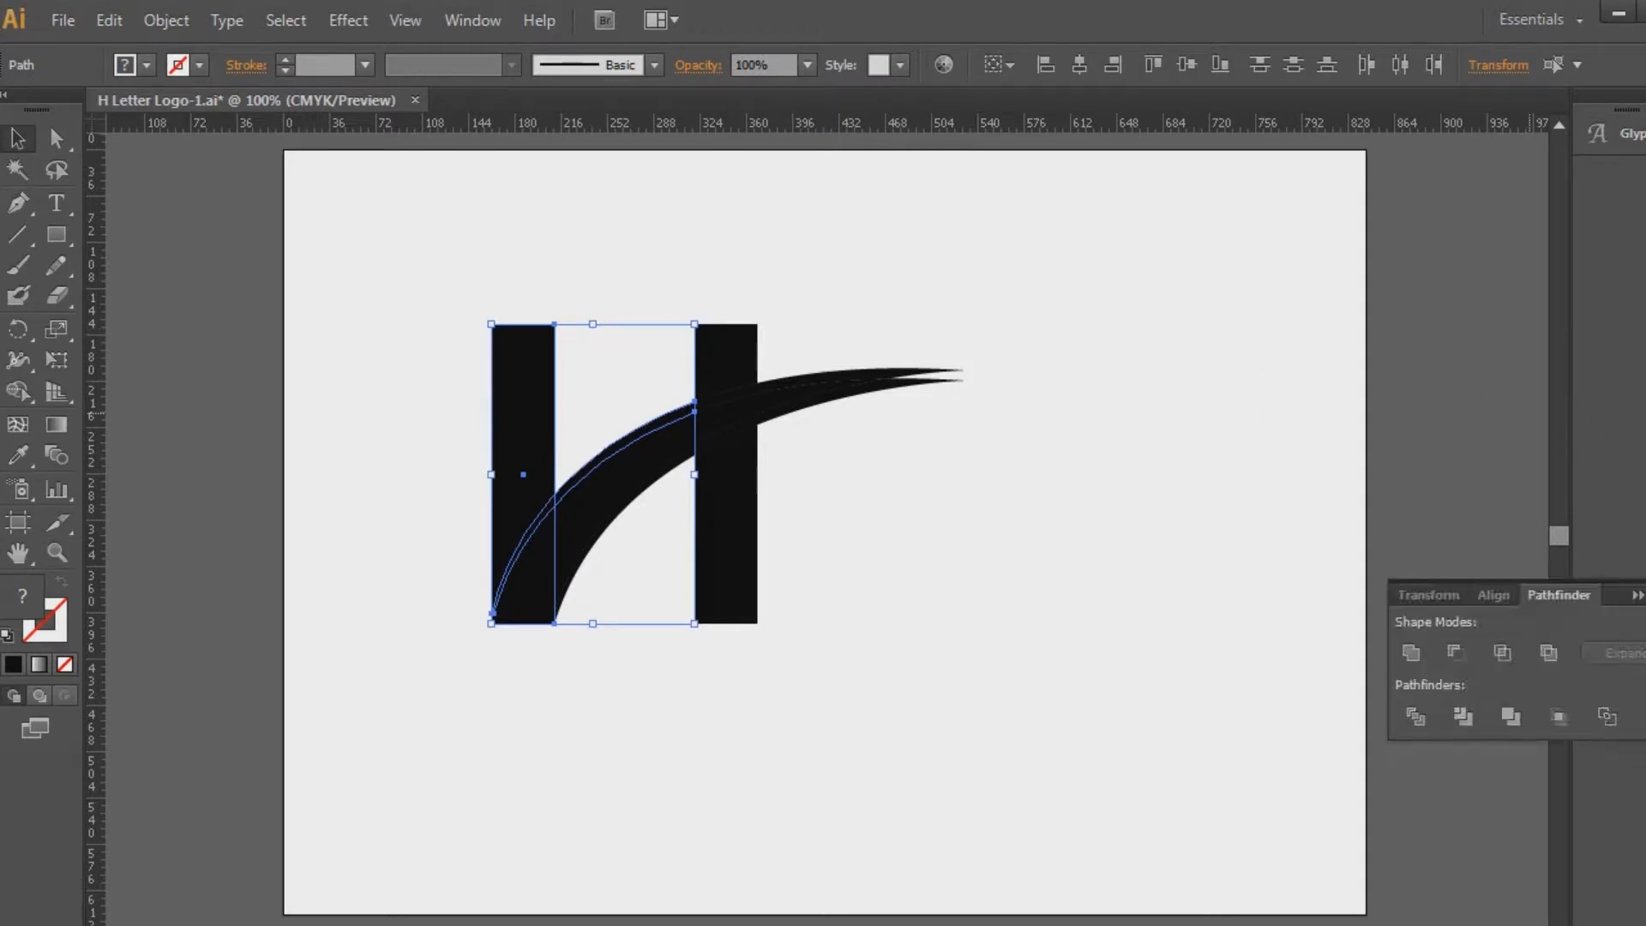
left_click(1434, 721)
key("ctrl+shift+F9")
left_click(1192, 472)
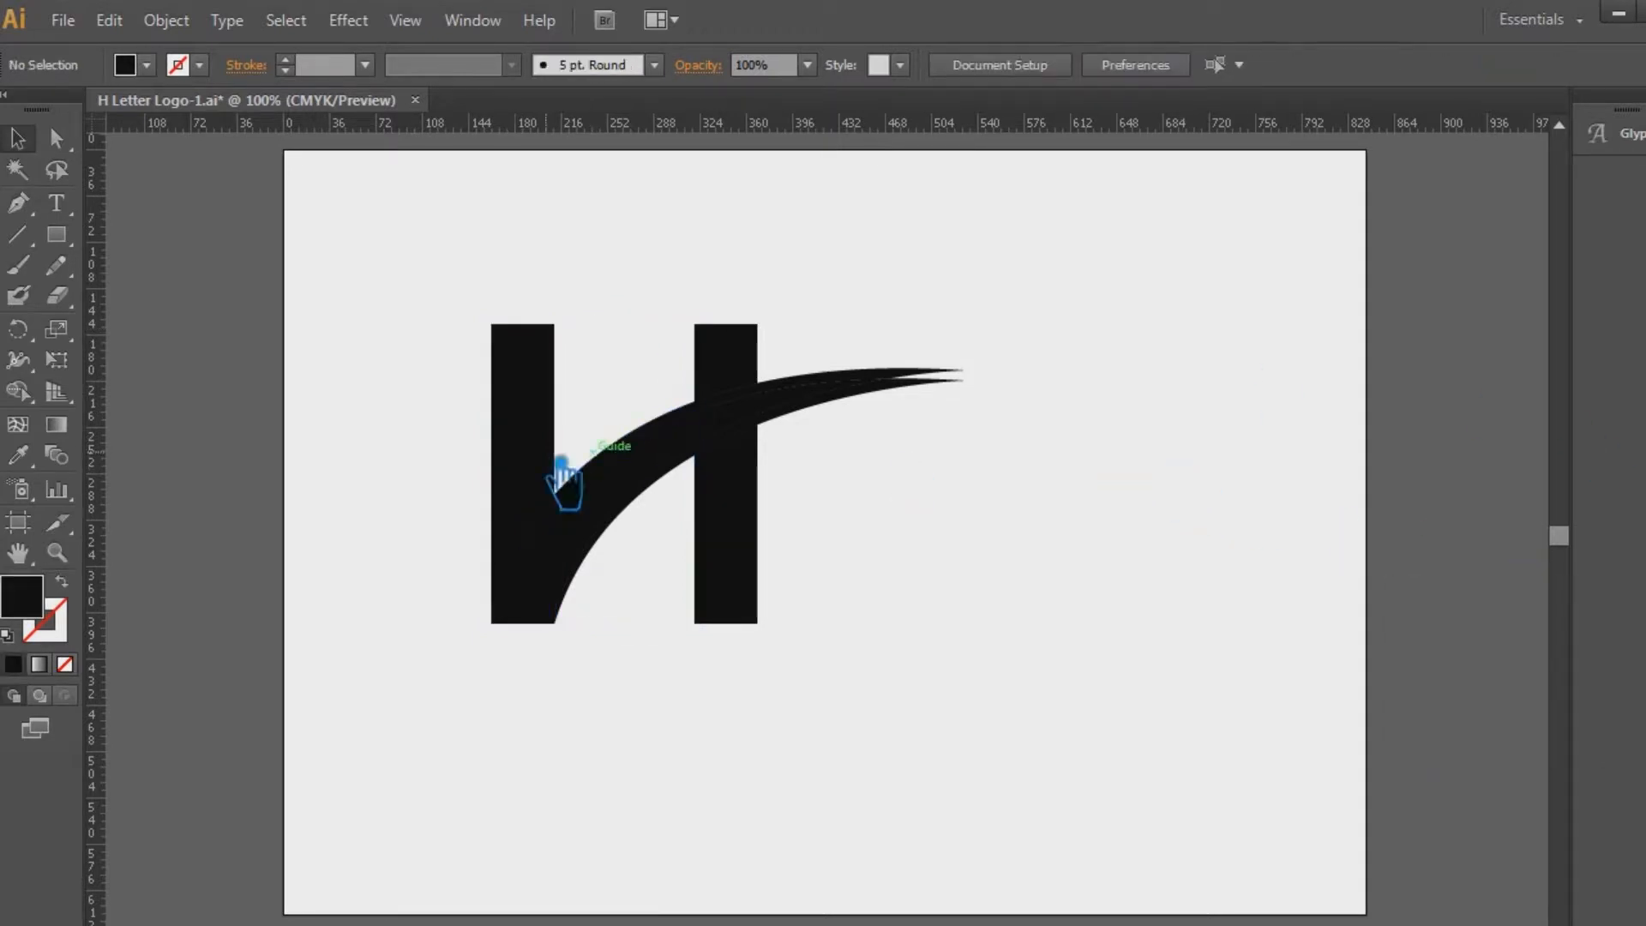
left_click(625, 439)
right_click(625, 436)
left_click(778, 592)
Delete the thin sliver pieces along the swoosh's upper edge to cut a gap through both bars.
left_click(617, 431)
left_click(642, 456)
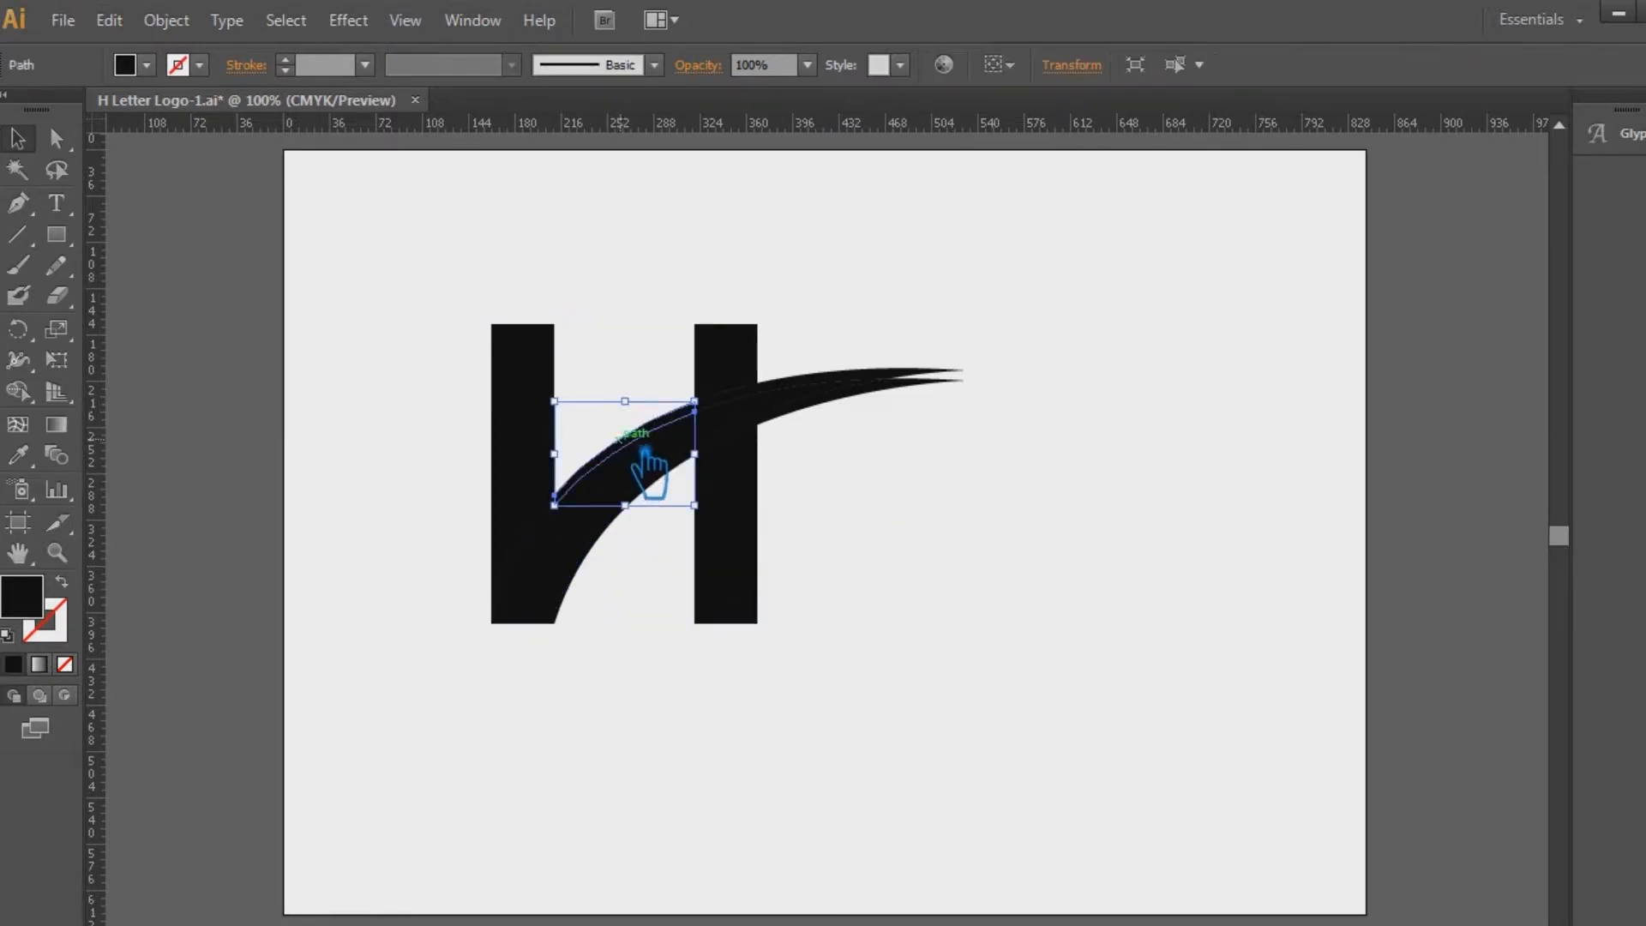
left_click(838, 522)
left_click(837, 393)
key("Delete")
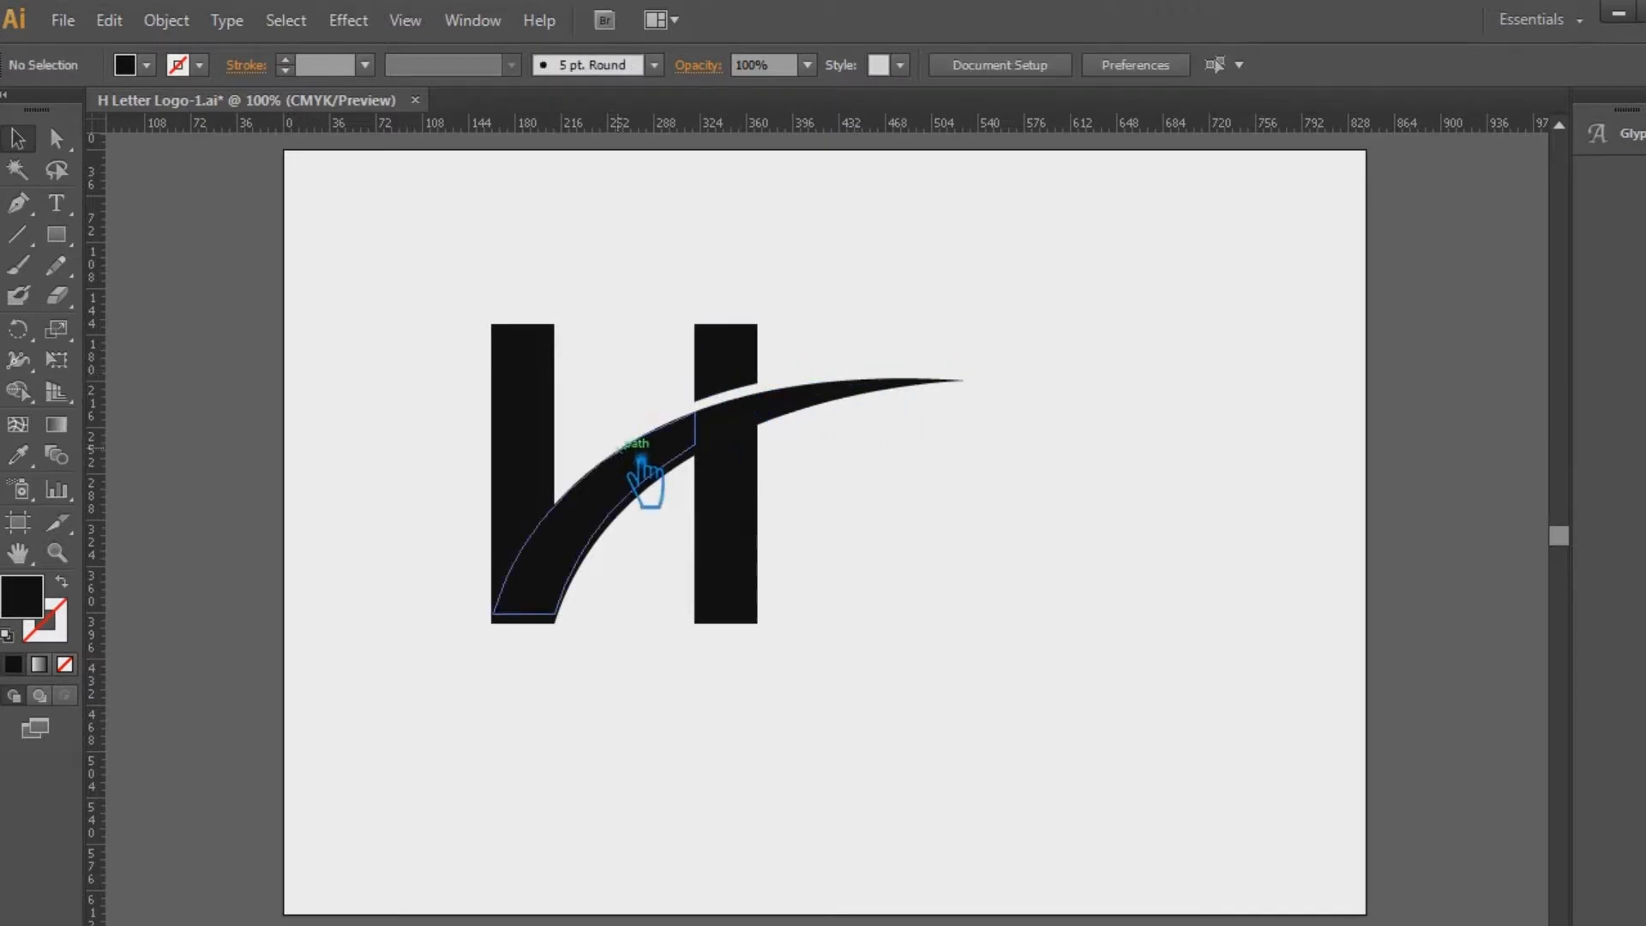
left_click(520, 543)
key("Delete")
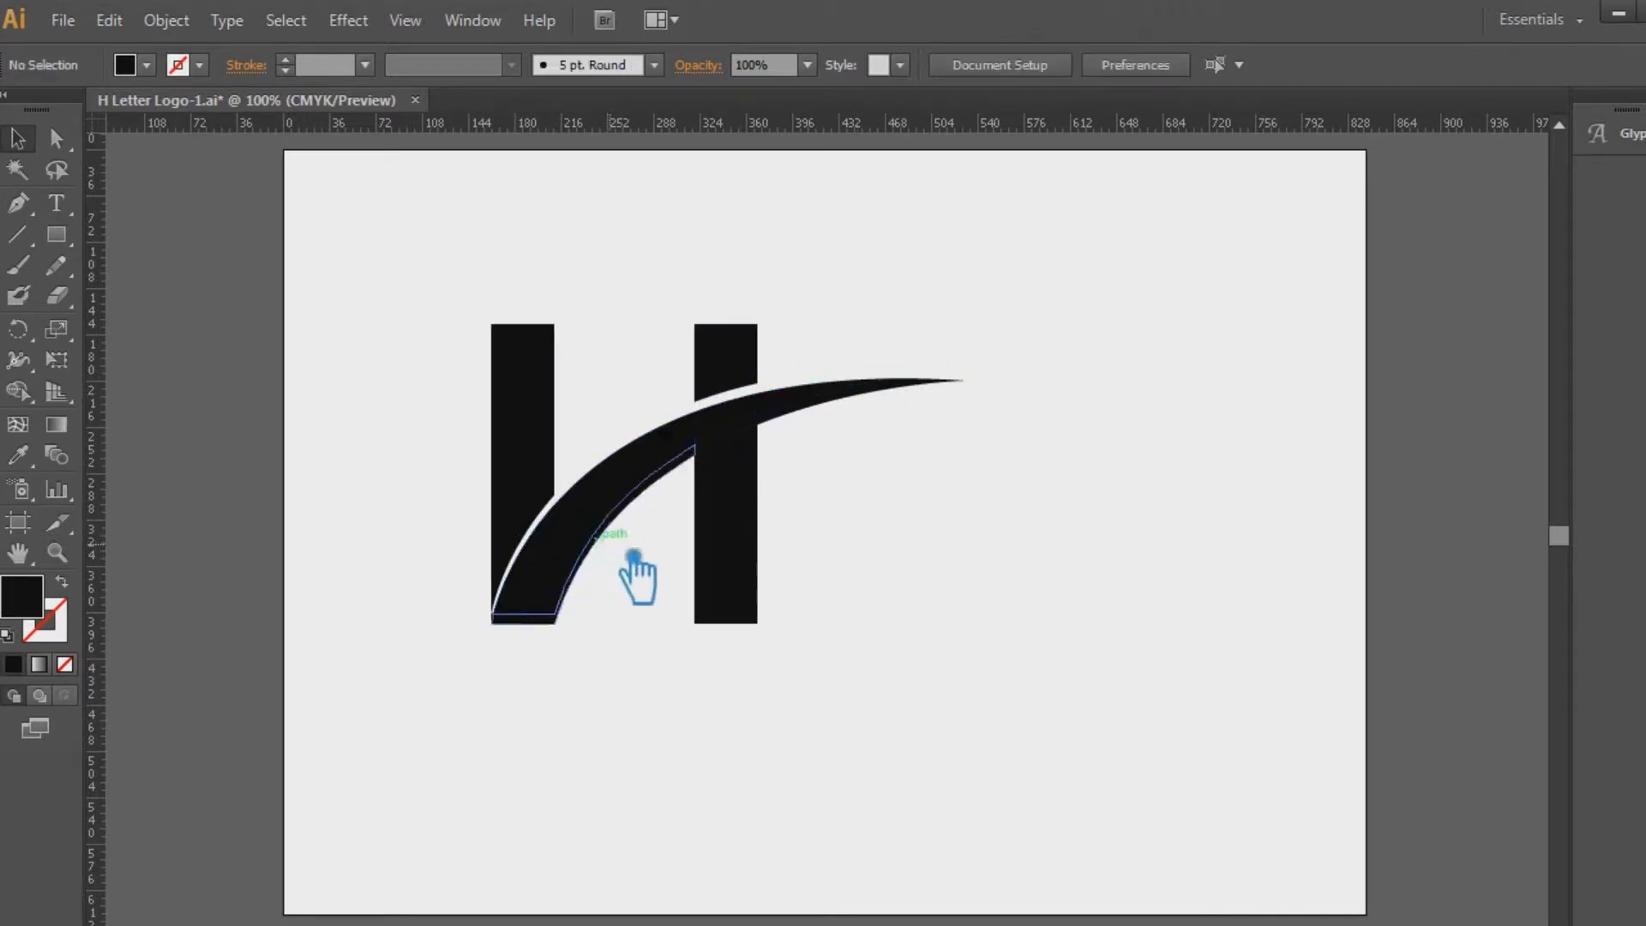
Delete the slivers along the swoosh's lower edge outside the right bar and between the two bars.
left_click(615, 485)
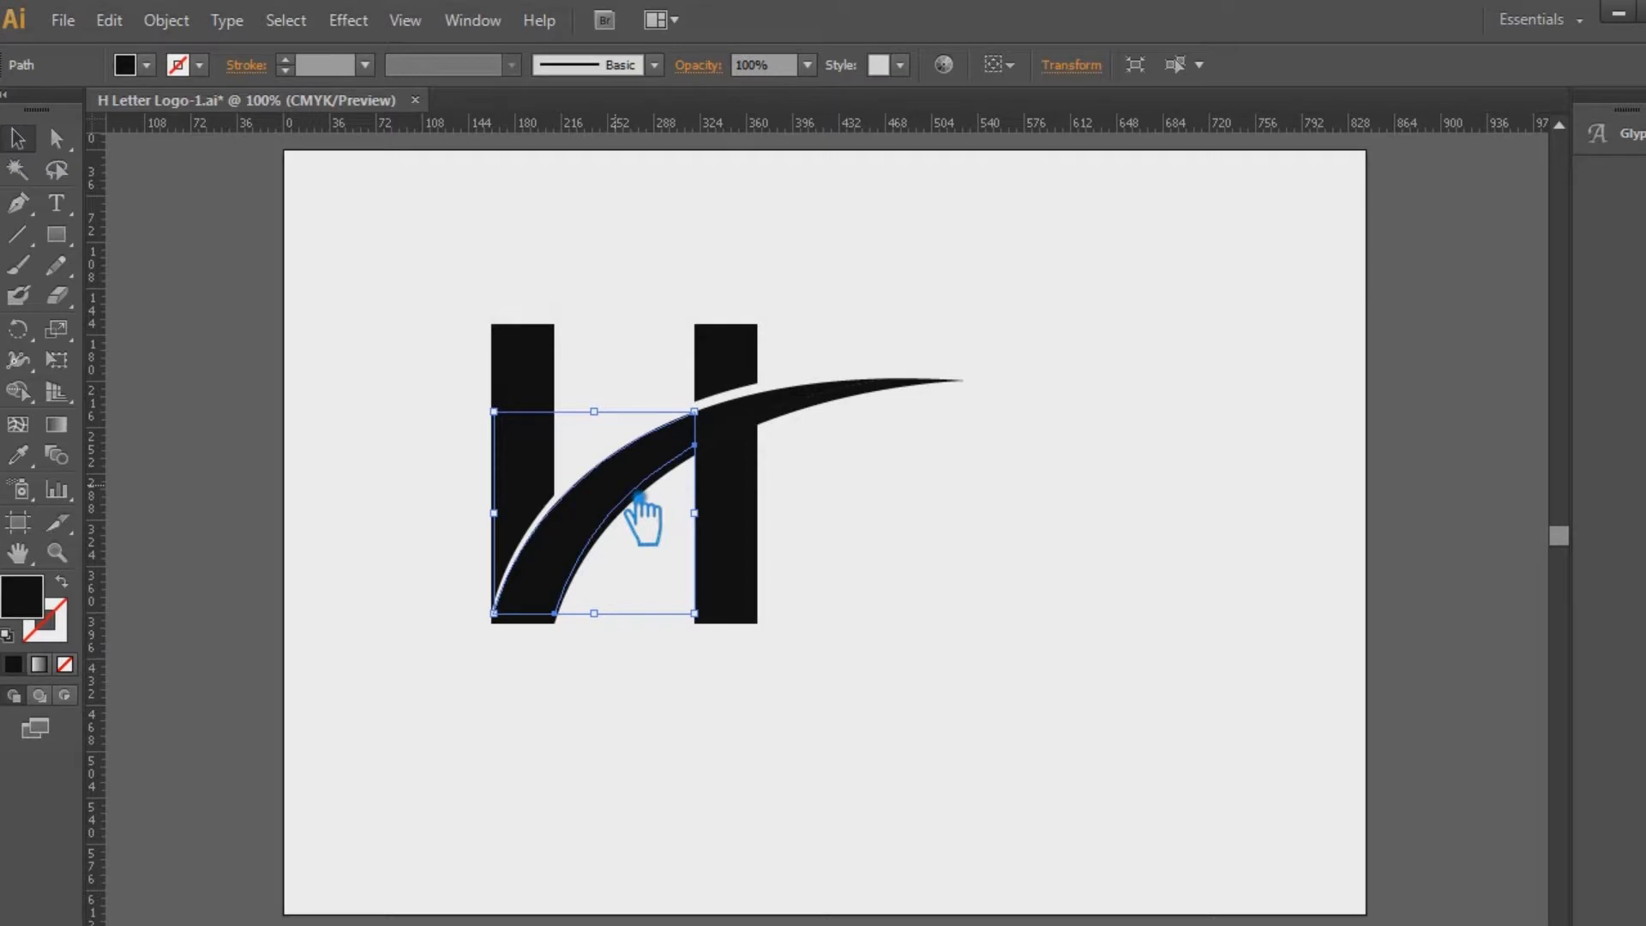
left_click(973, 495)
left_click(665, 514)
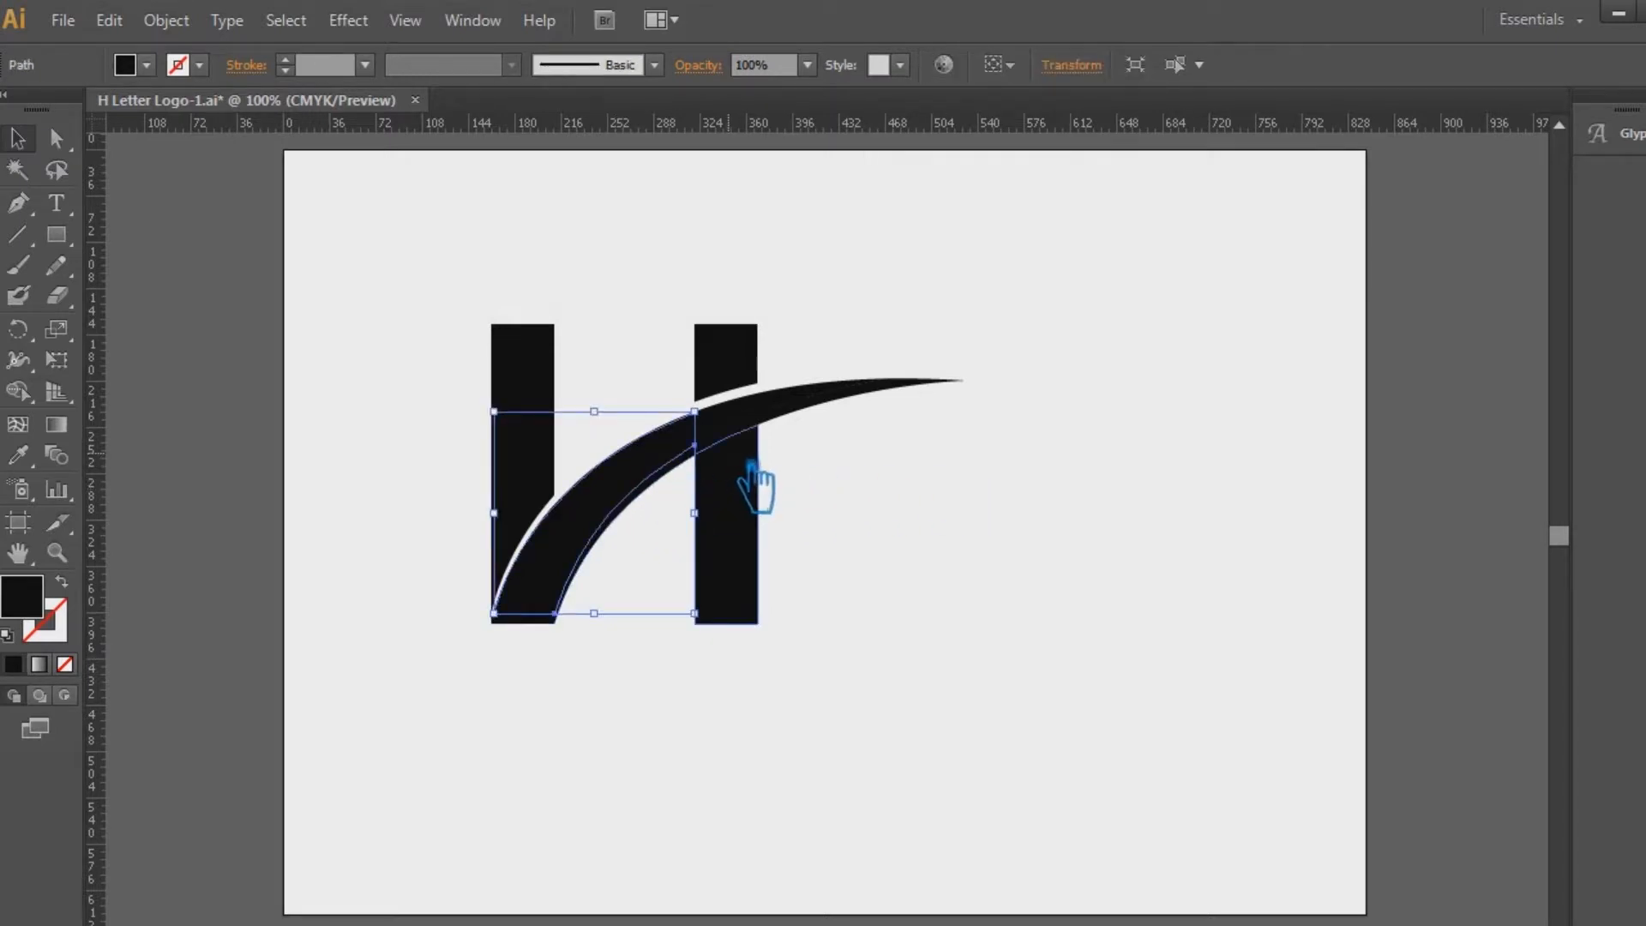
left_click(761, 440)
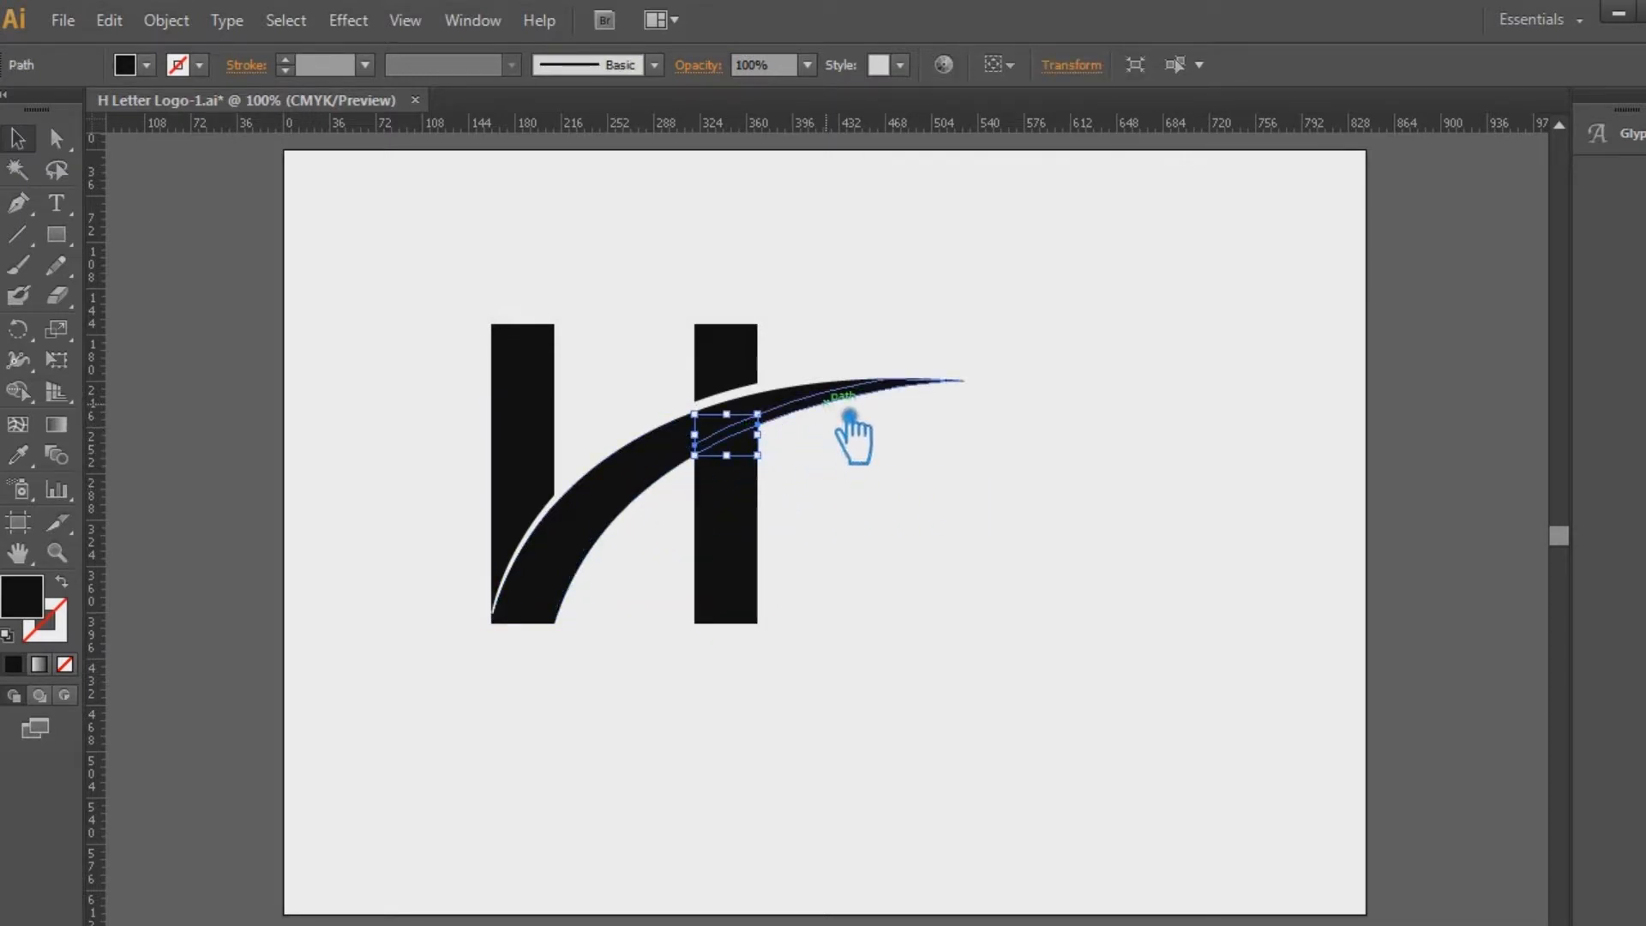
left_click(848, 416)
key("Delete")
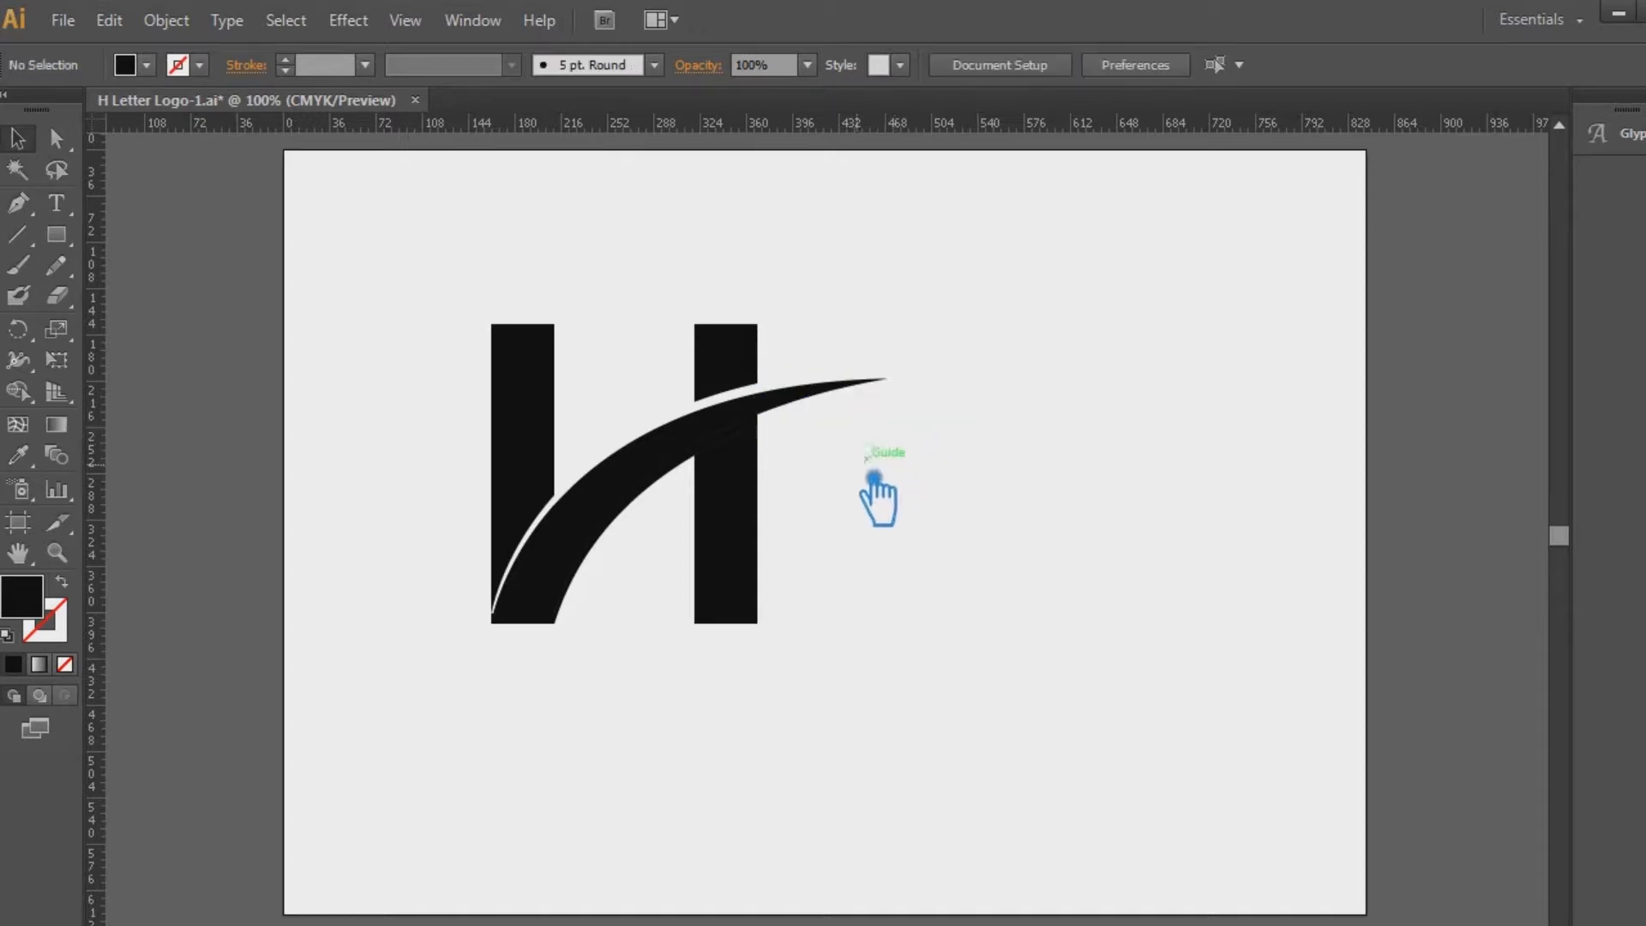
left_click(643, 540)
left_click(932, 502)
left_click(686, 507)
left_click(935, 498)
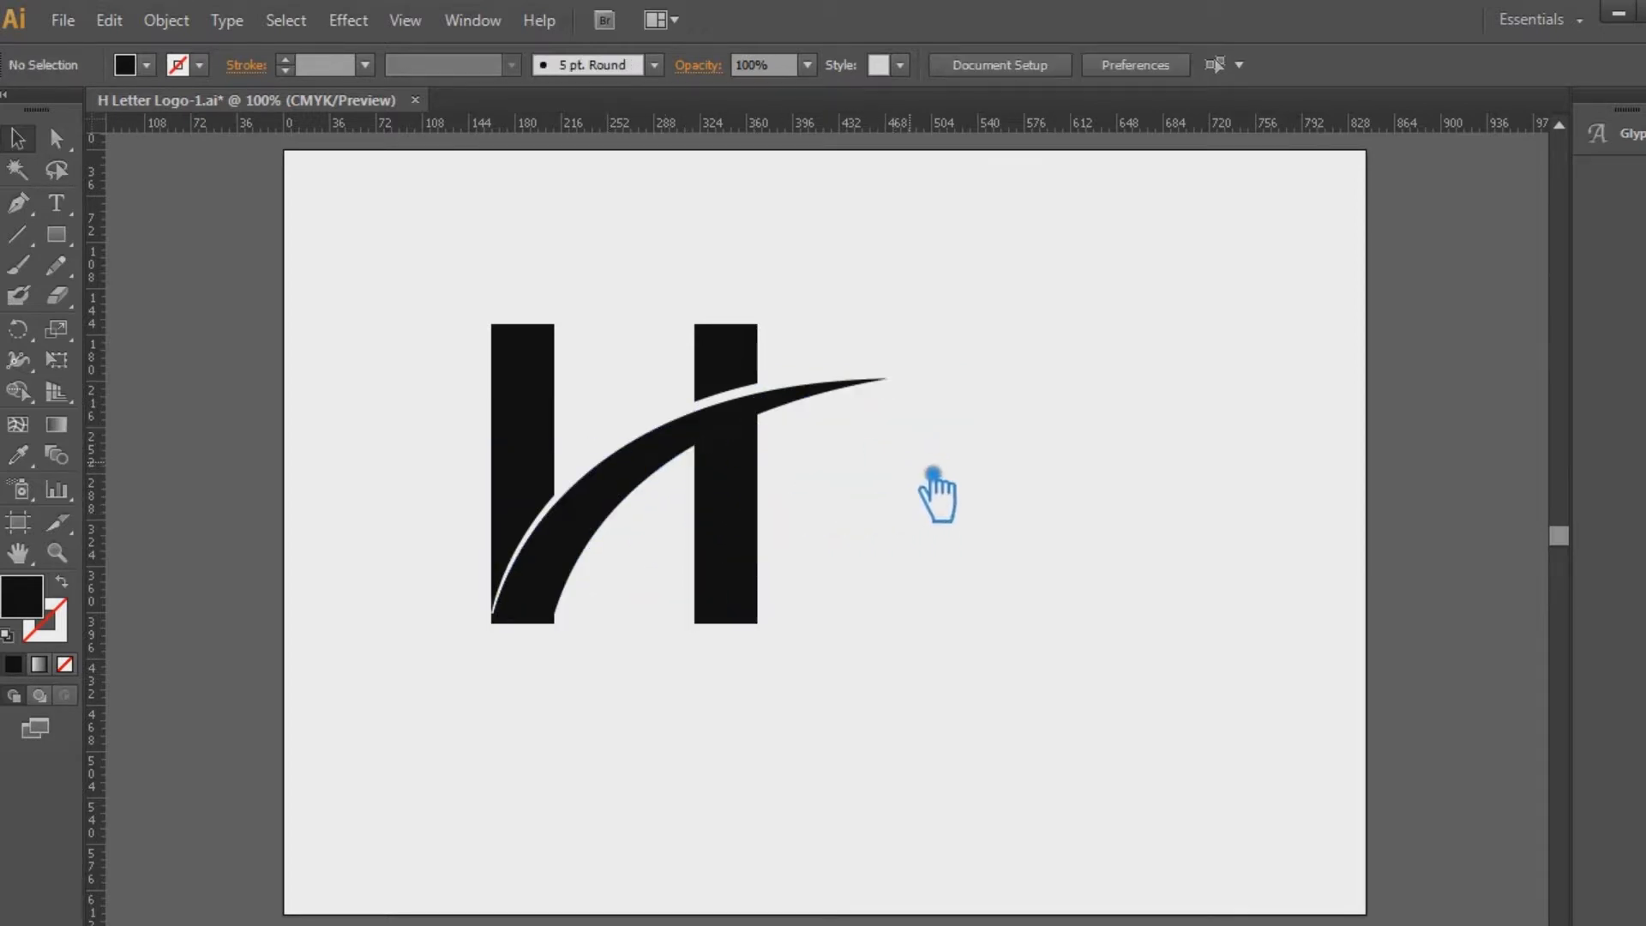
Unite the separate pieces of the swoosh, from the left bar's foot through the right bar to the tapered tip, into one shape.
left_click(747, 445)
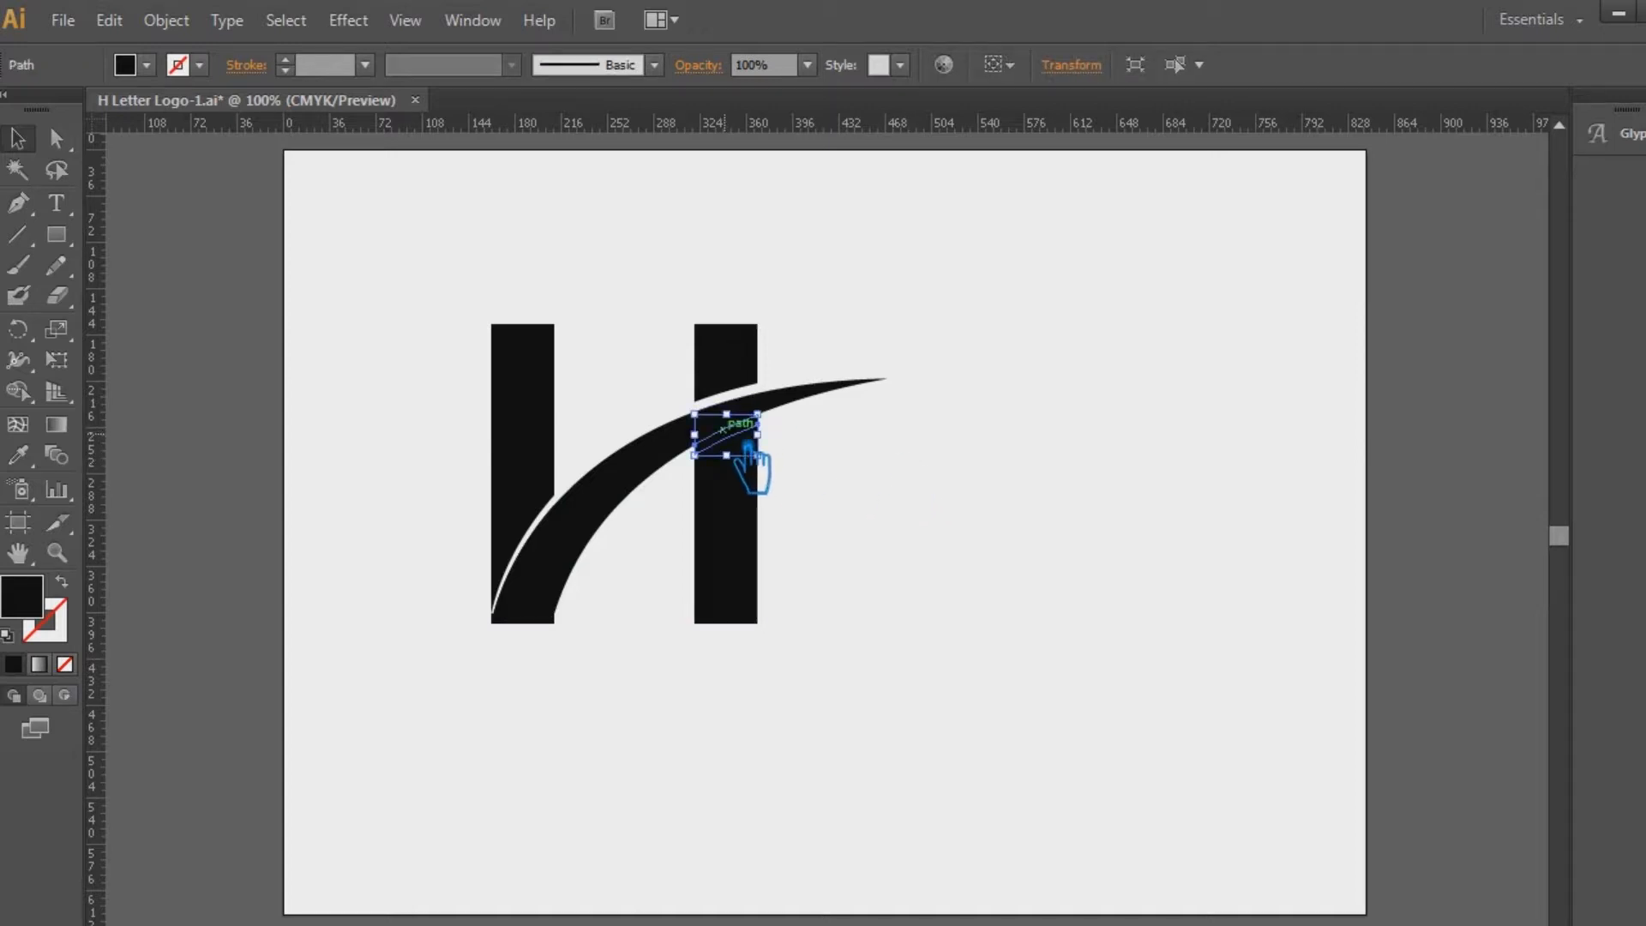
left_click(914, 436)
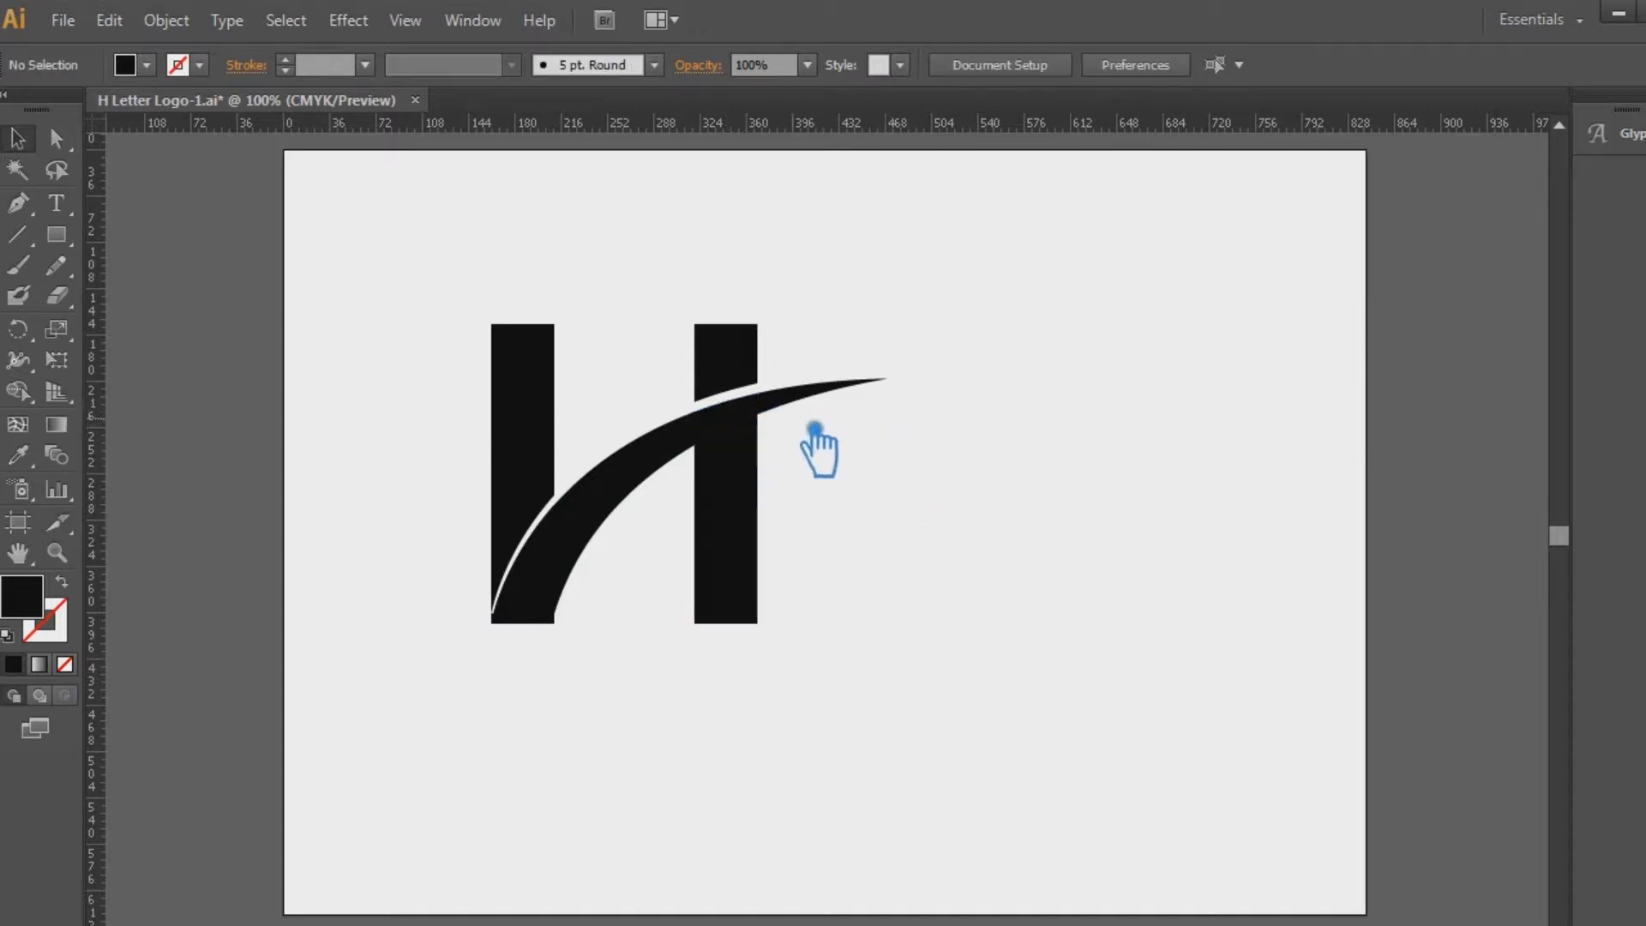
left_click(693, 454)
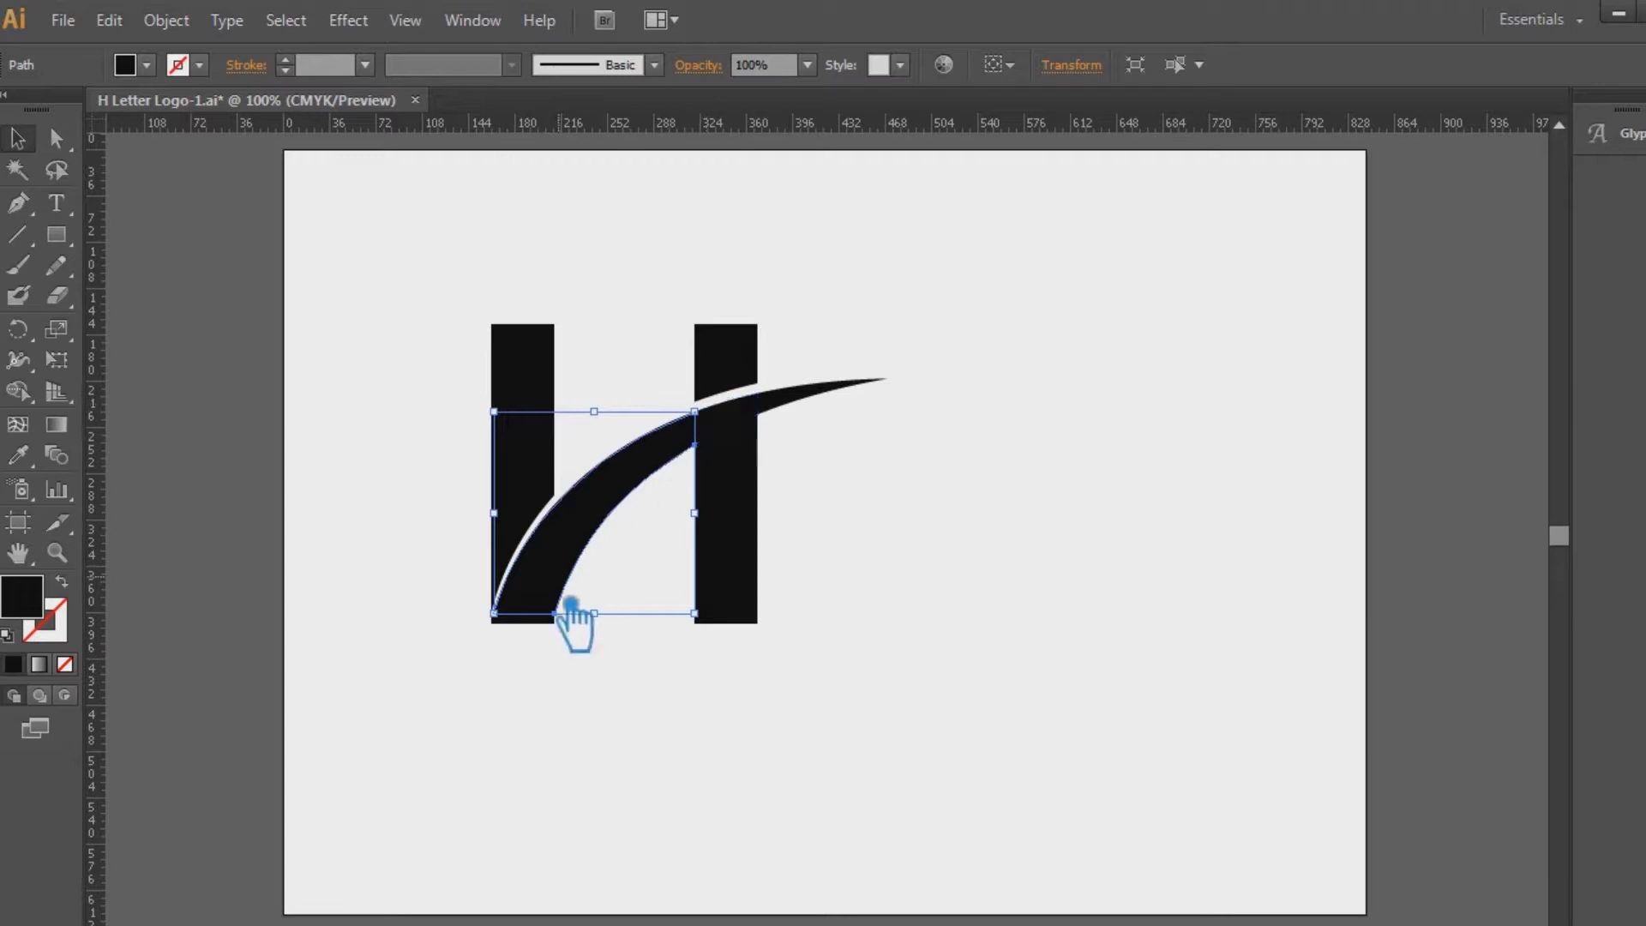
left_click(552, 627)
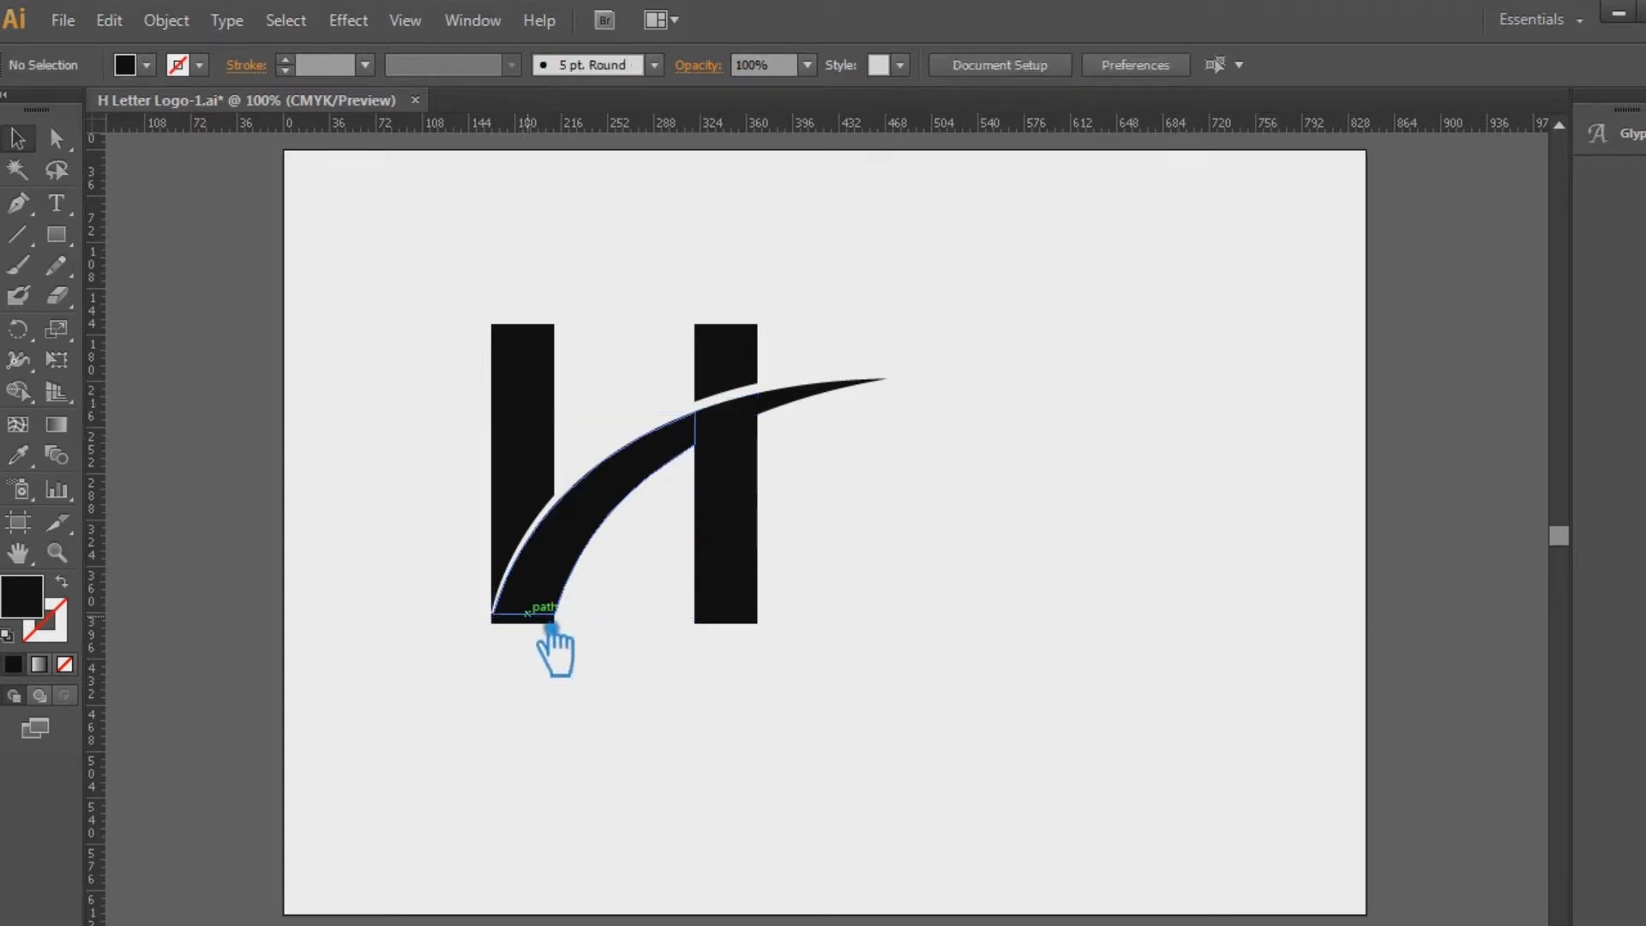
left_click(557, 639)
left_click(639, 525, "shift")
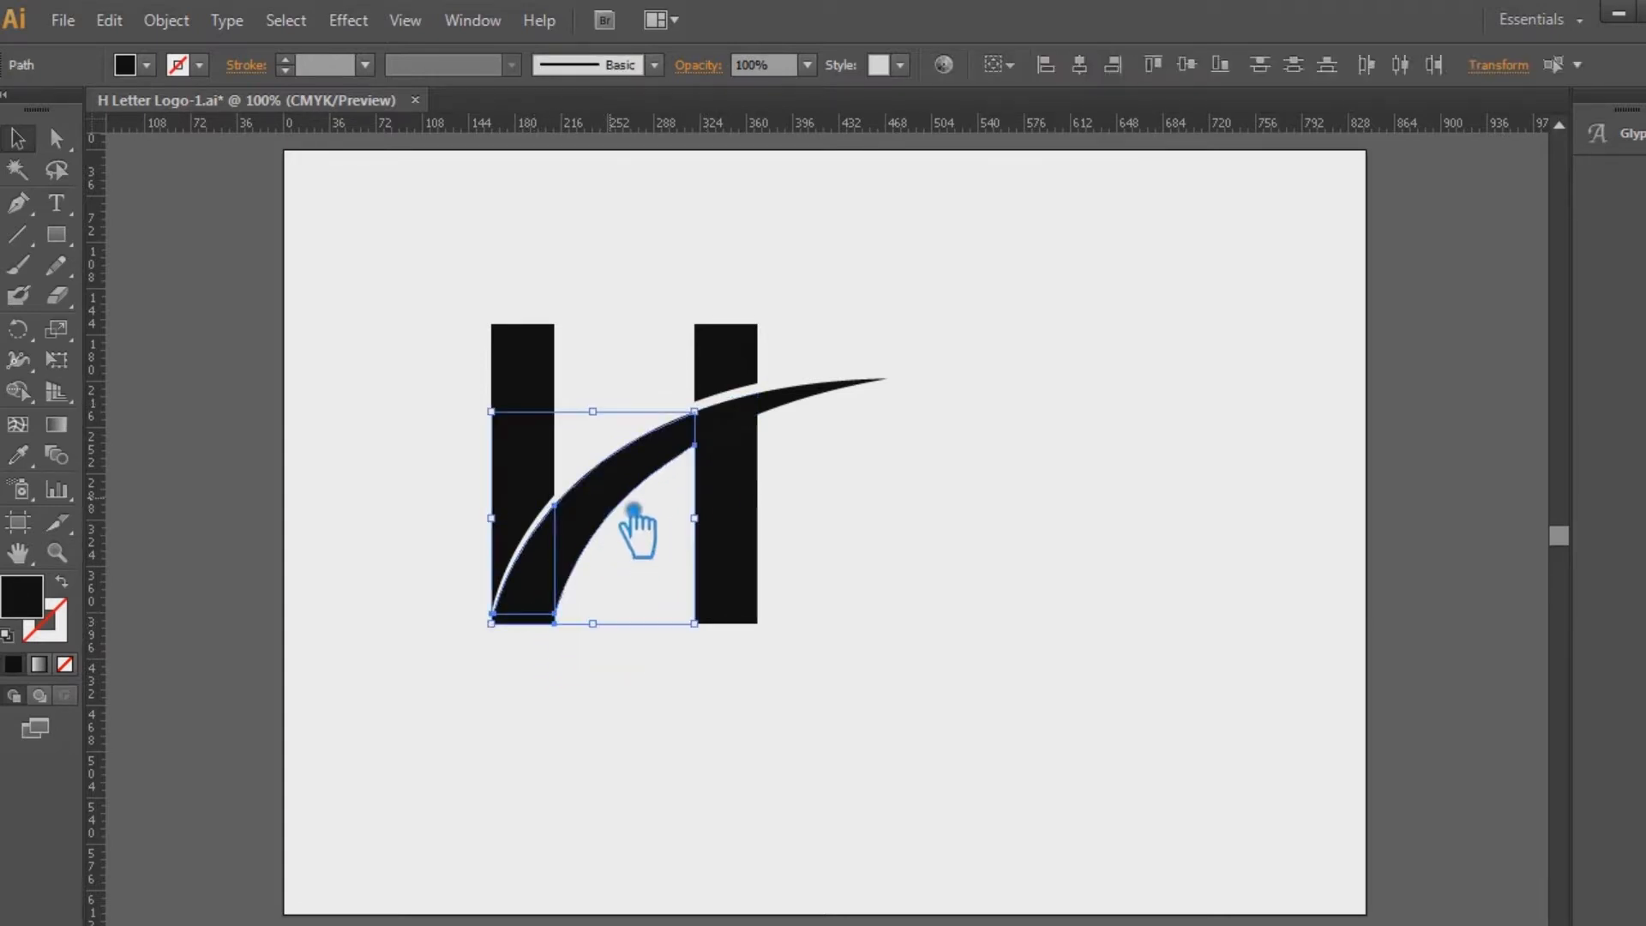
left_click(819, 410, "shift")
key("ctrl+shift+F9")
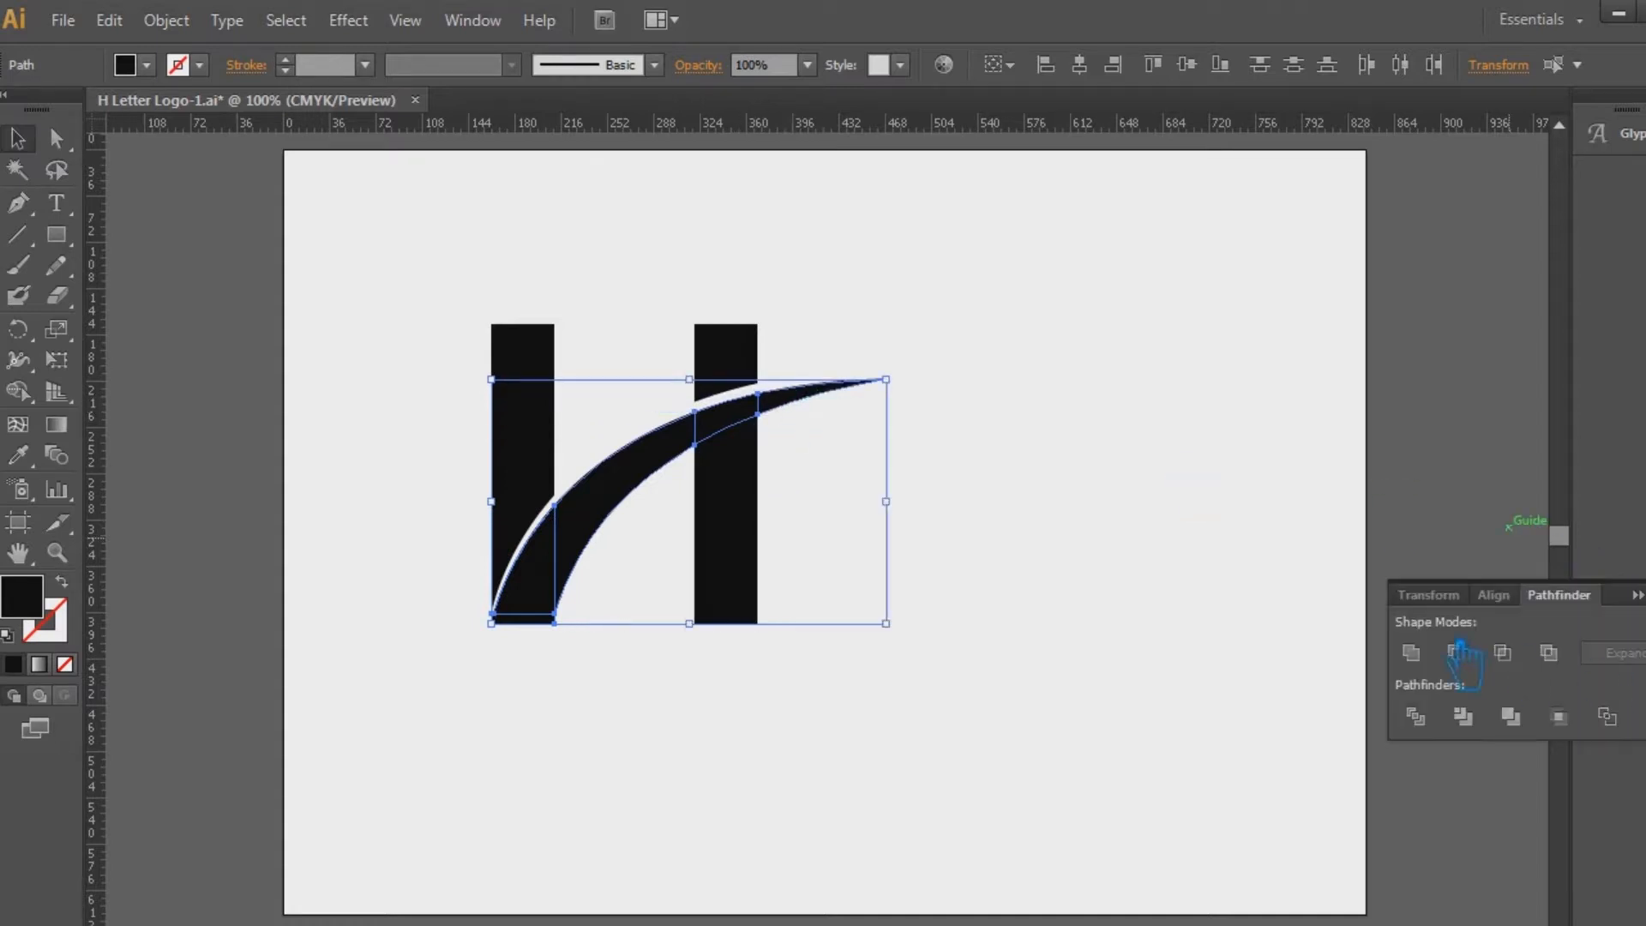
left_click(1426, 654)
key("ctrl+shift+F9")
left_click(1277, 494)
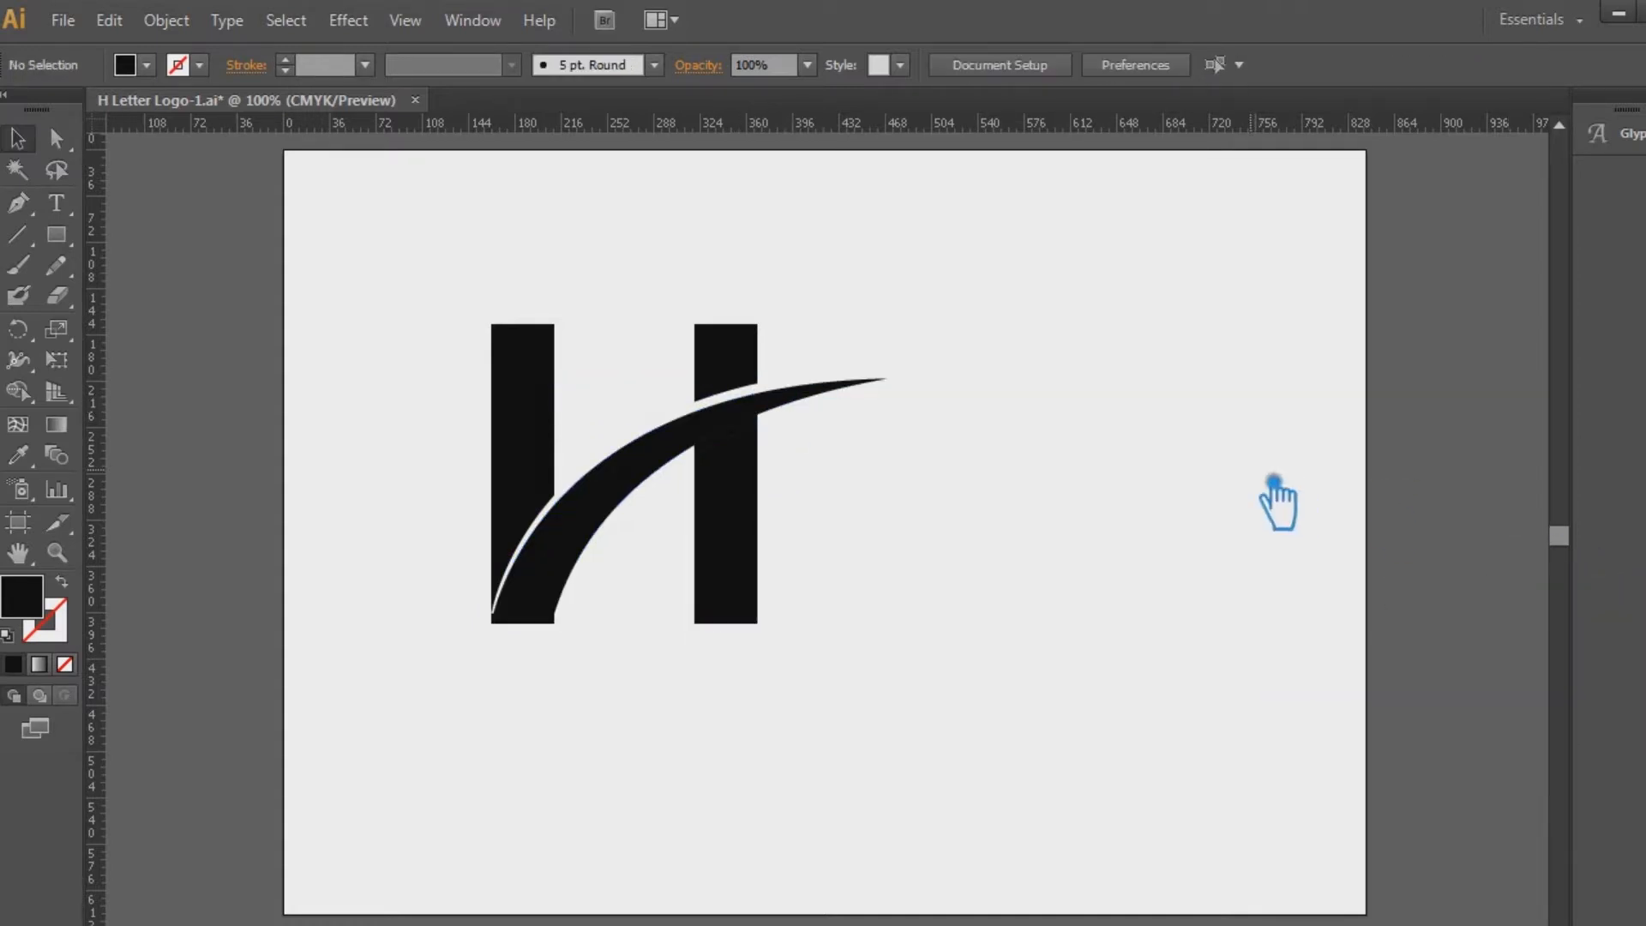
Fill the sliver under the swoosh on the right bar with dark grey #332f2f.
left_click(756, 447)
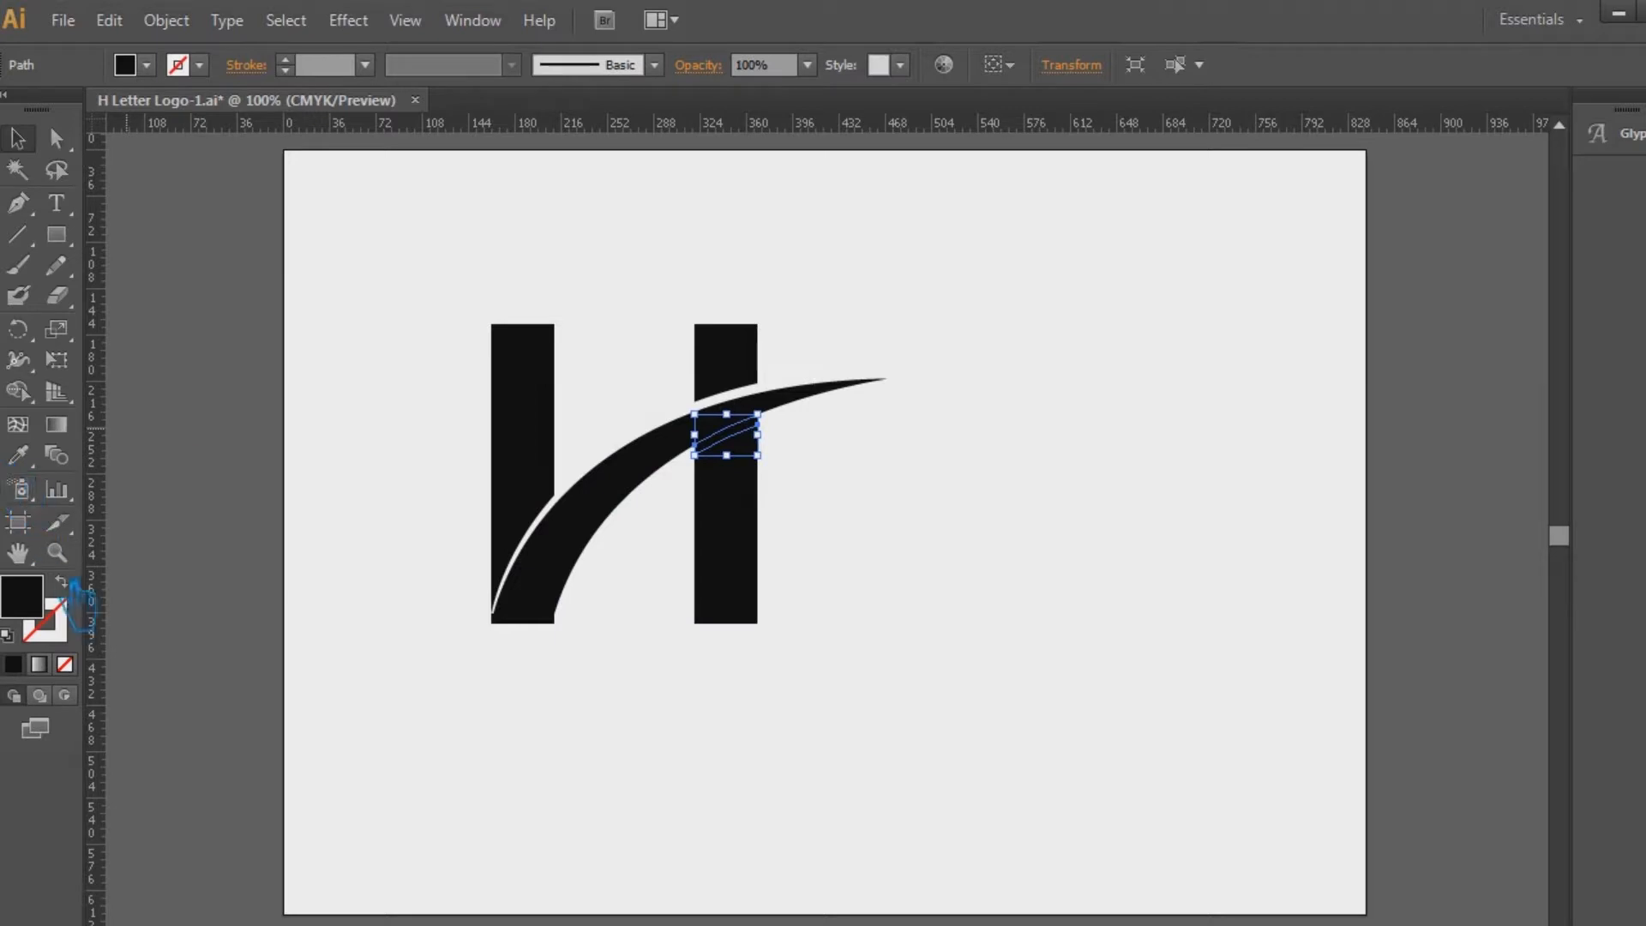
double_click(23, 598)
left_click(957, 576)
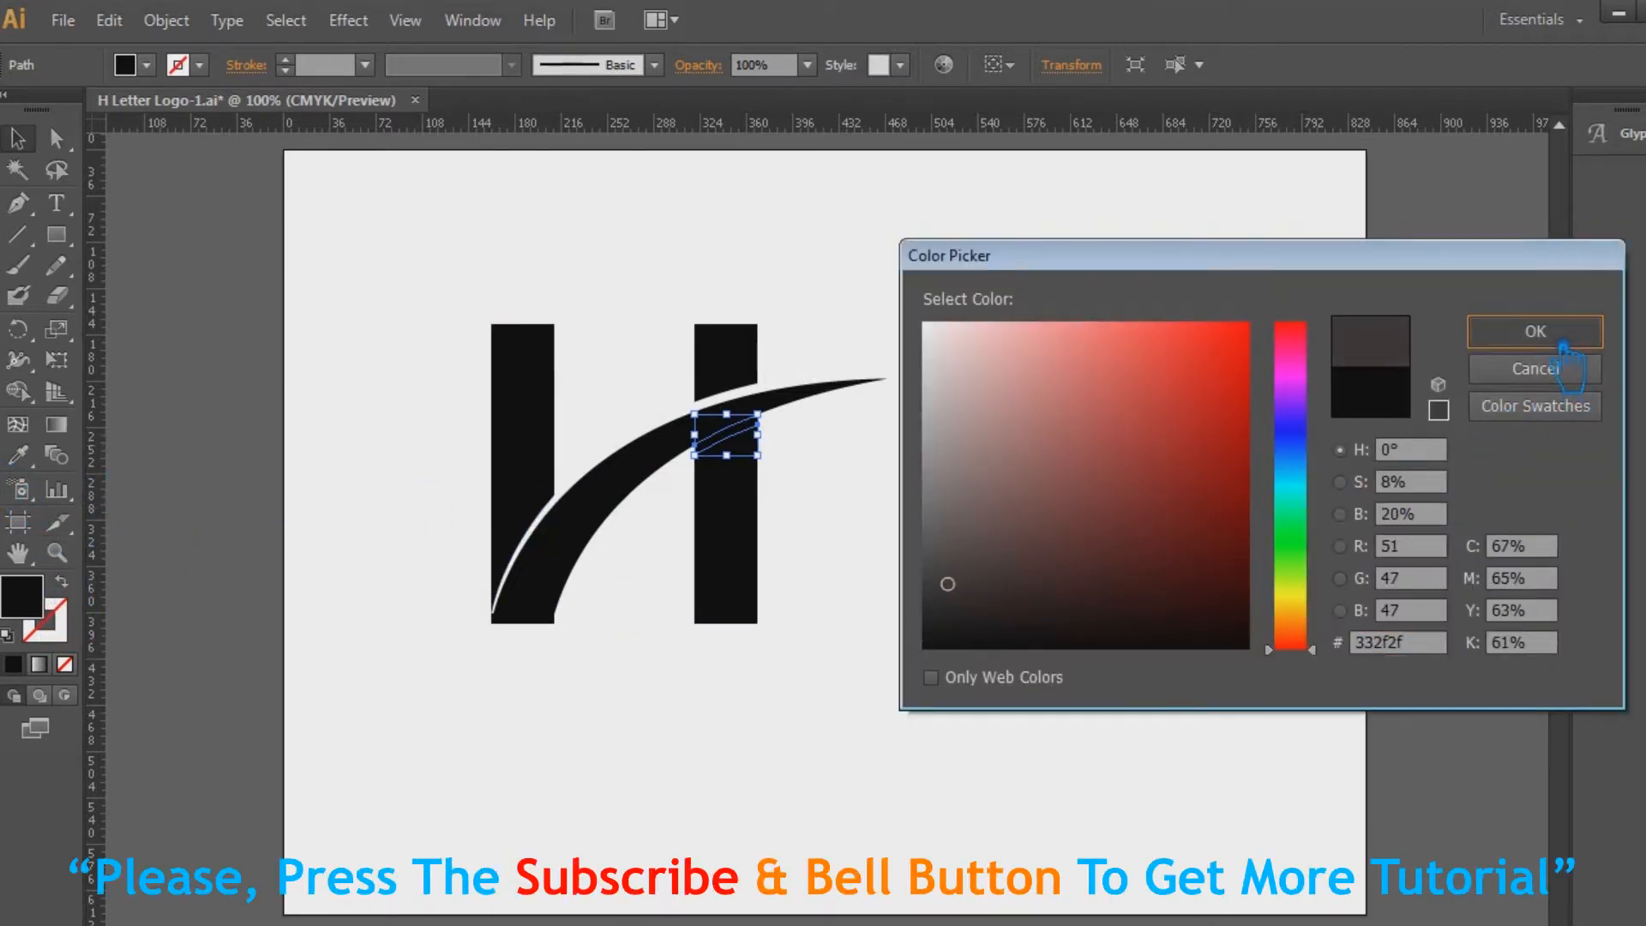
left_click(1536, 331)
left_click(1091, 357)
left_click(497, 619)
left_click(569, 759)
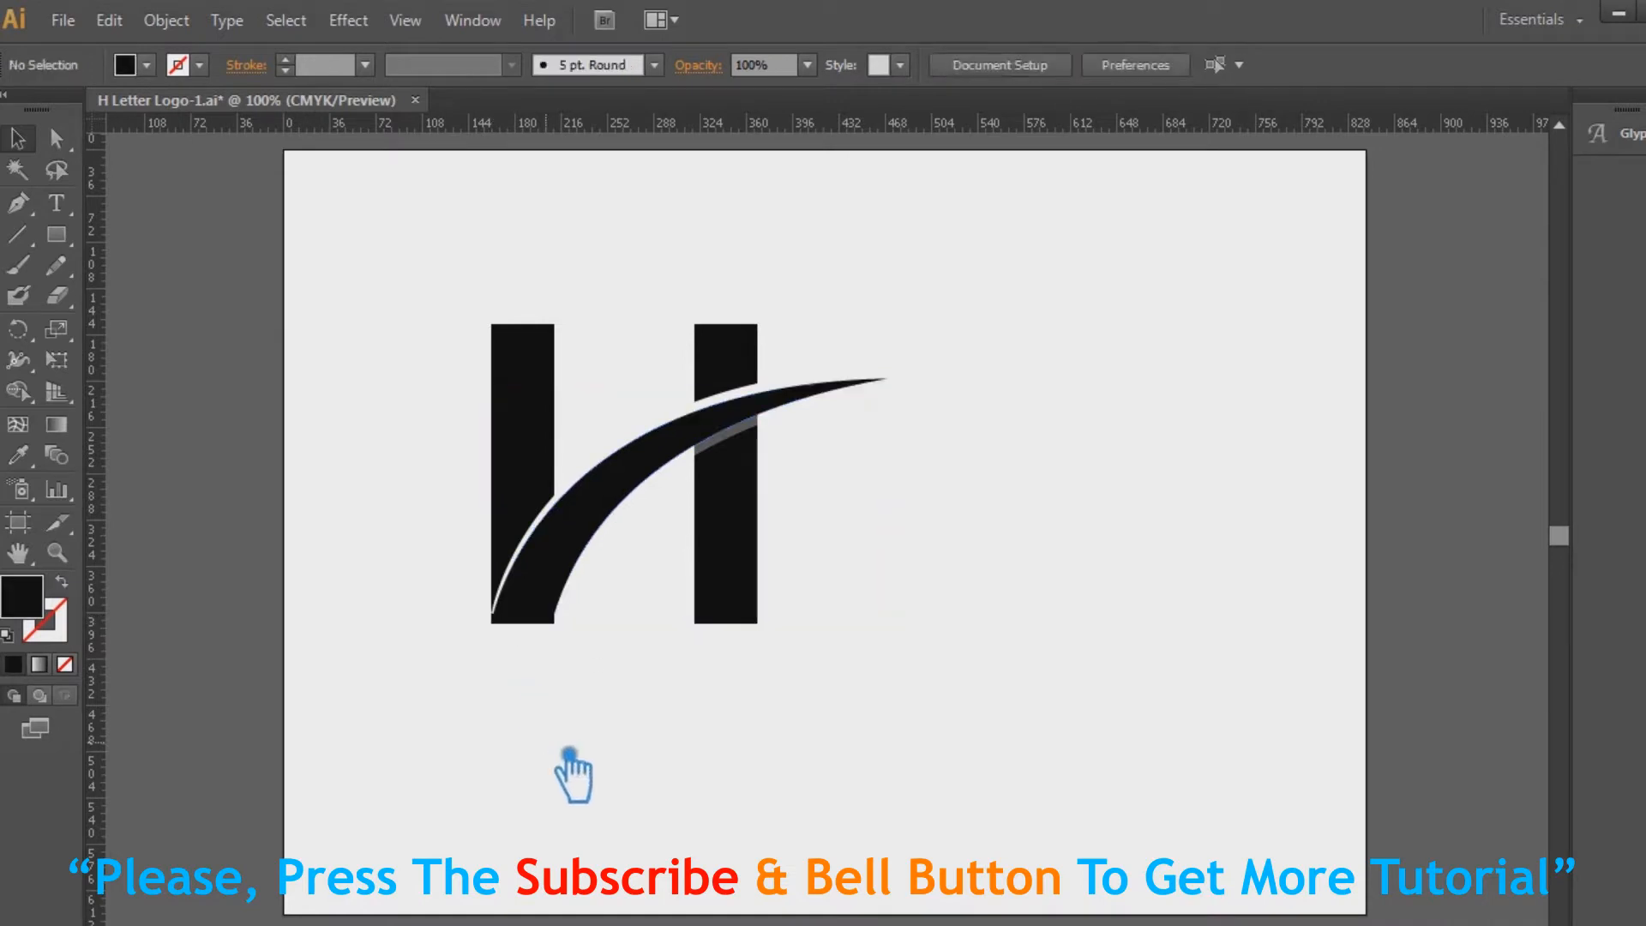
Move the anchor on the inner edge of the swoosh's foot to X 212 px and shorten its curve handle to smooth the edge.
key("ctrl+plus")
left_click_drag(521, 680, 1187, 611)
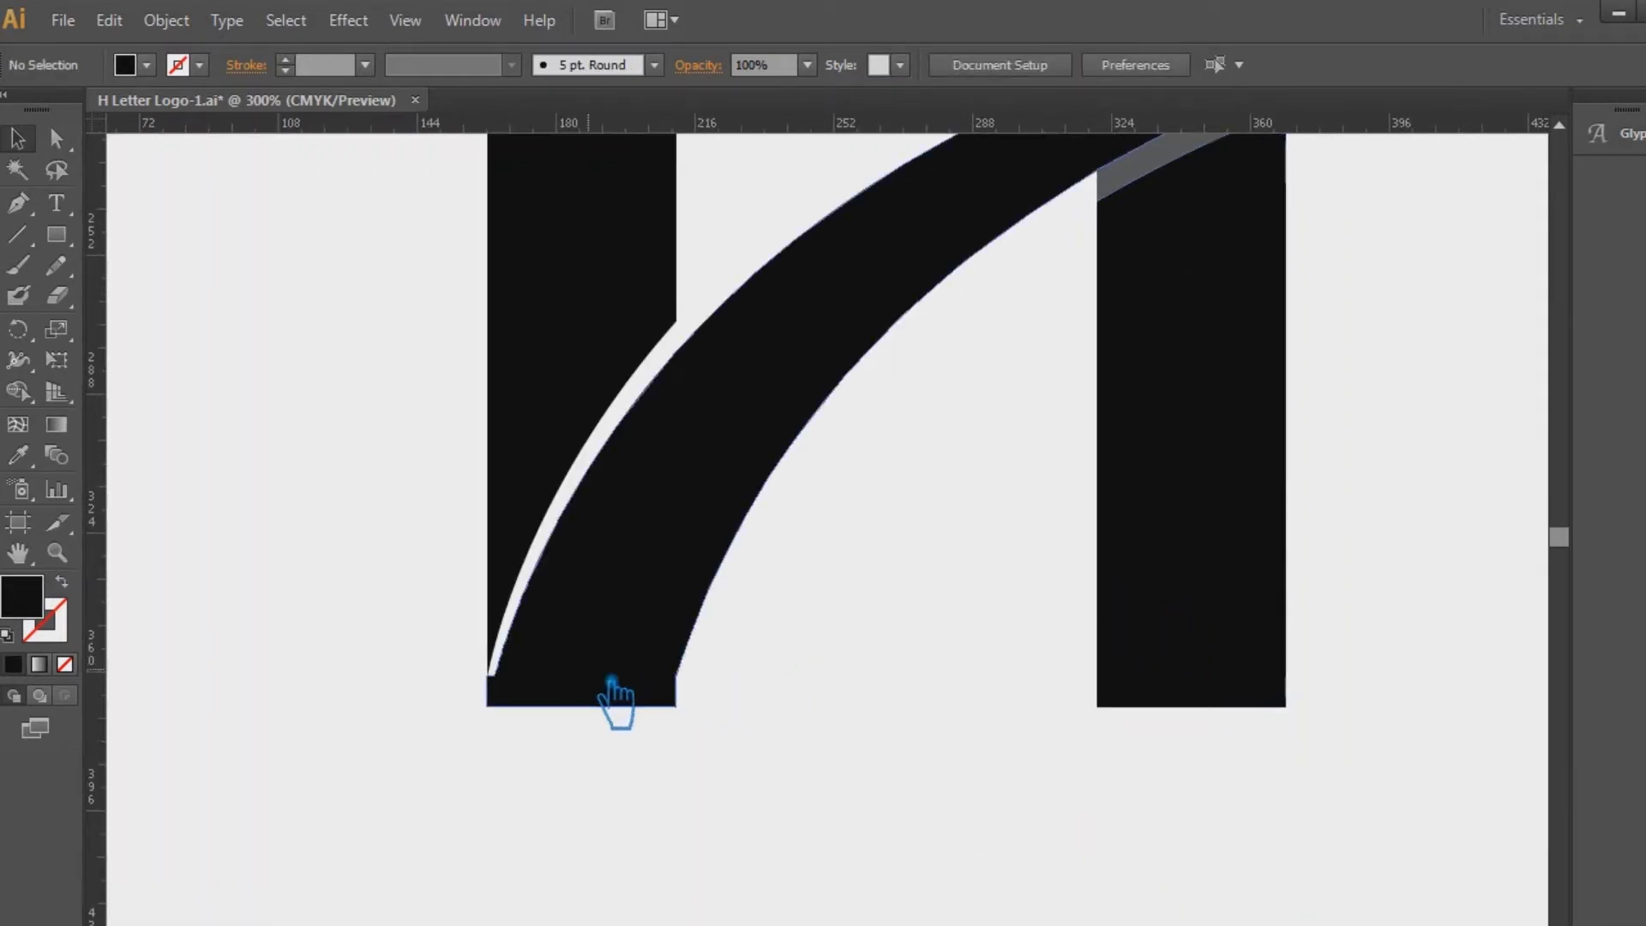
left_click(502, 680)
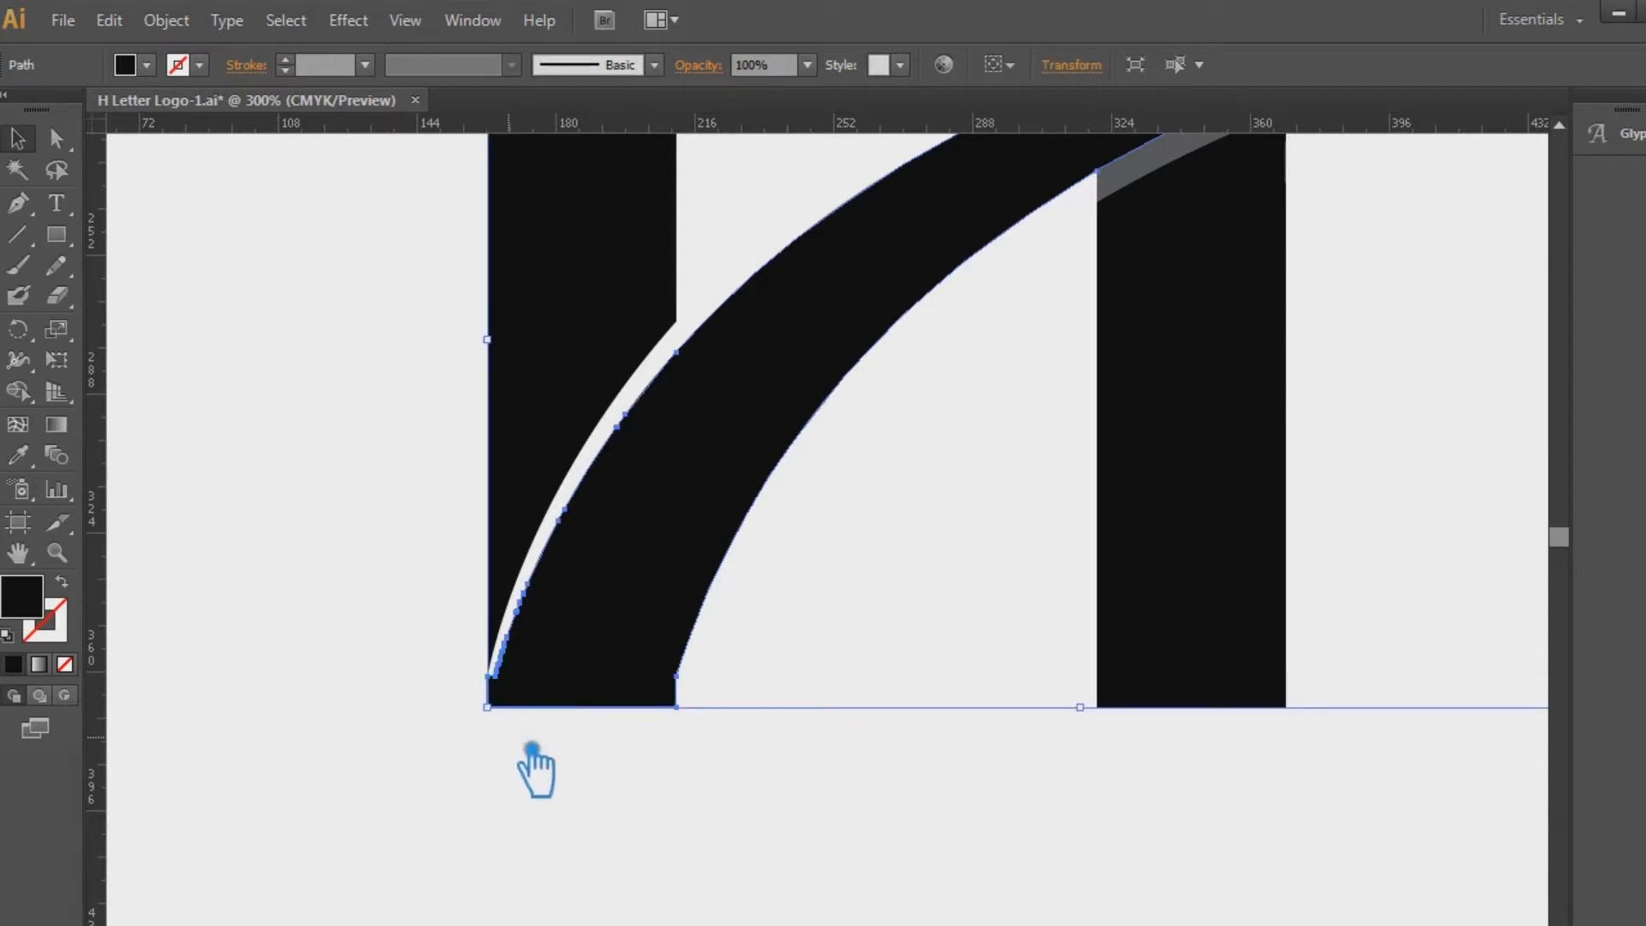
key("ctrl+plus")
key("ctrl+plus")
key("ctrl+plus")
left_click_drag(531, 748, 952, 519)
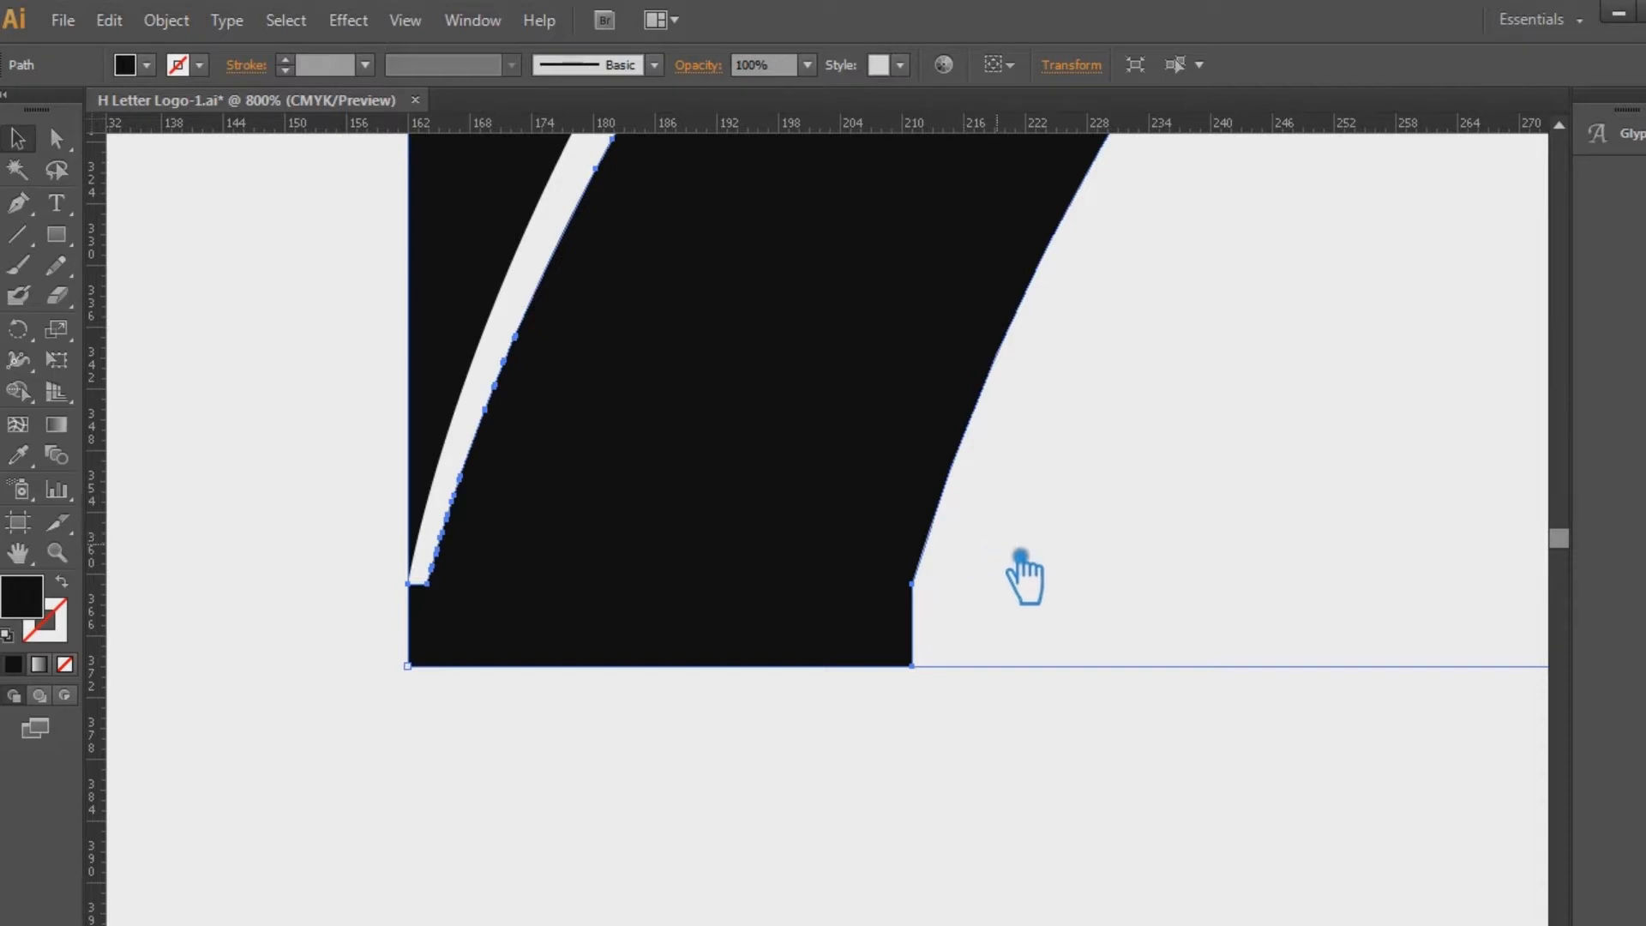
left_click(56, 137)
left_click_drag(929, 610, 948, 596)
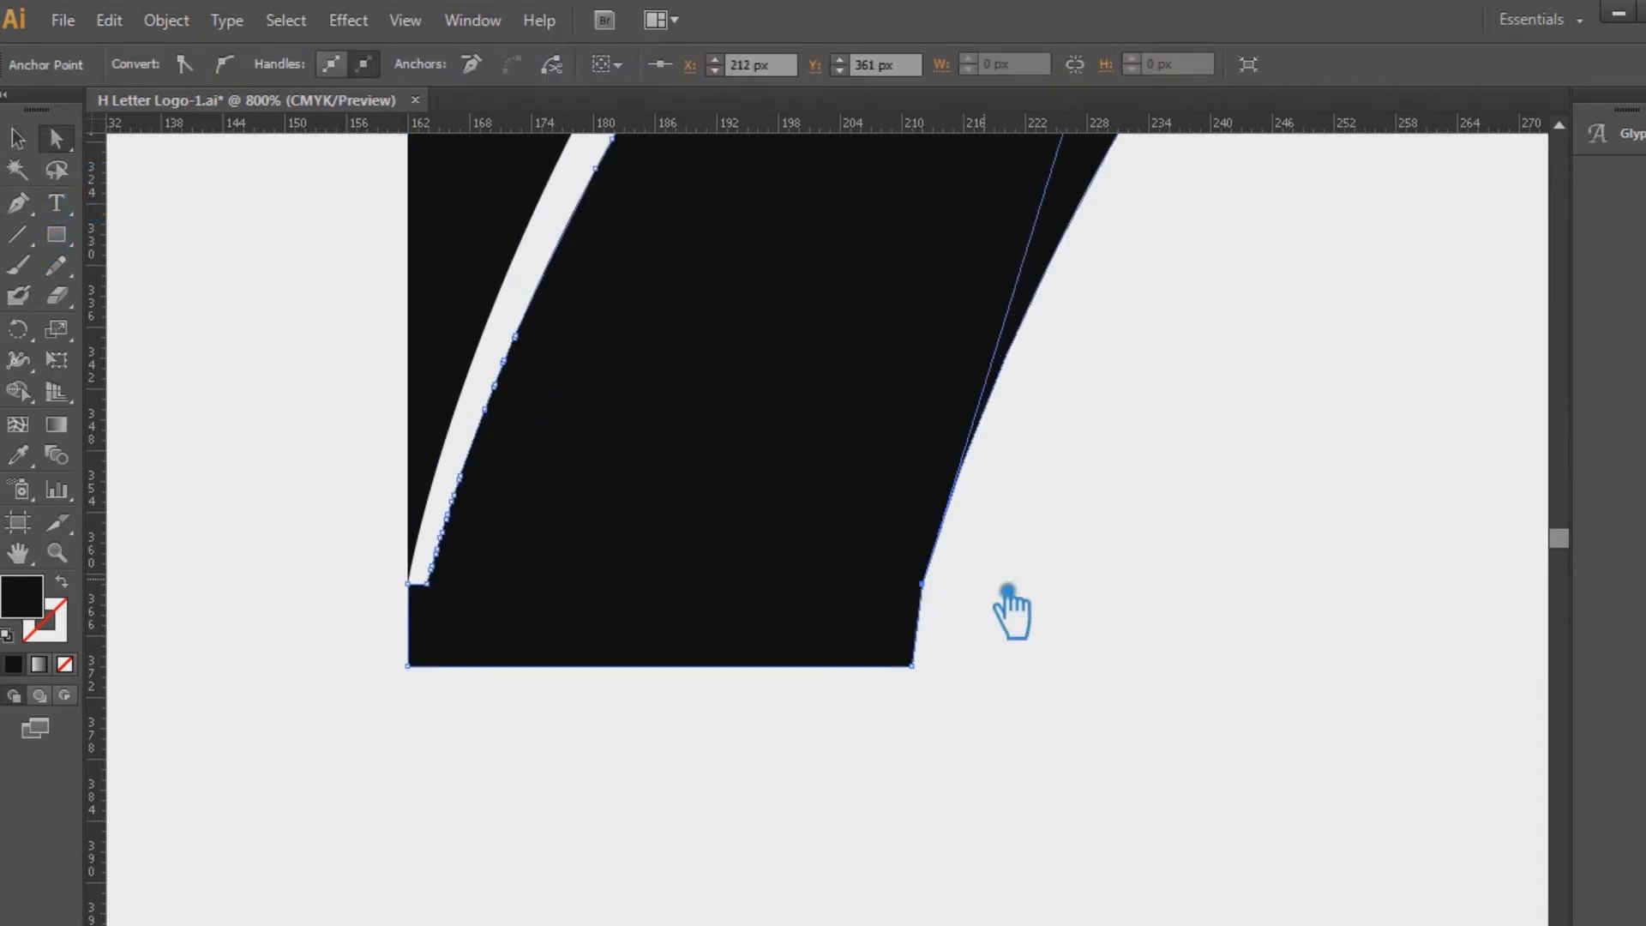
left_click_drag(1249, 525, 823, 857)
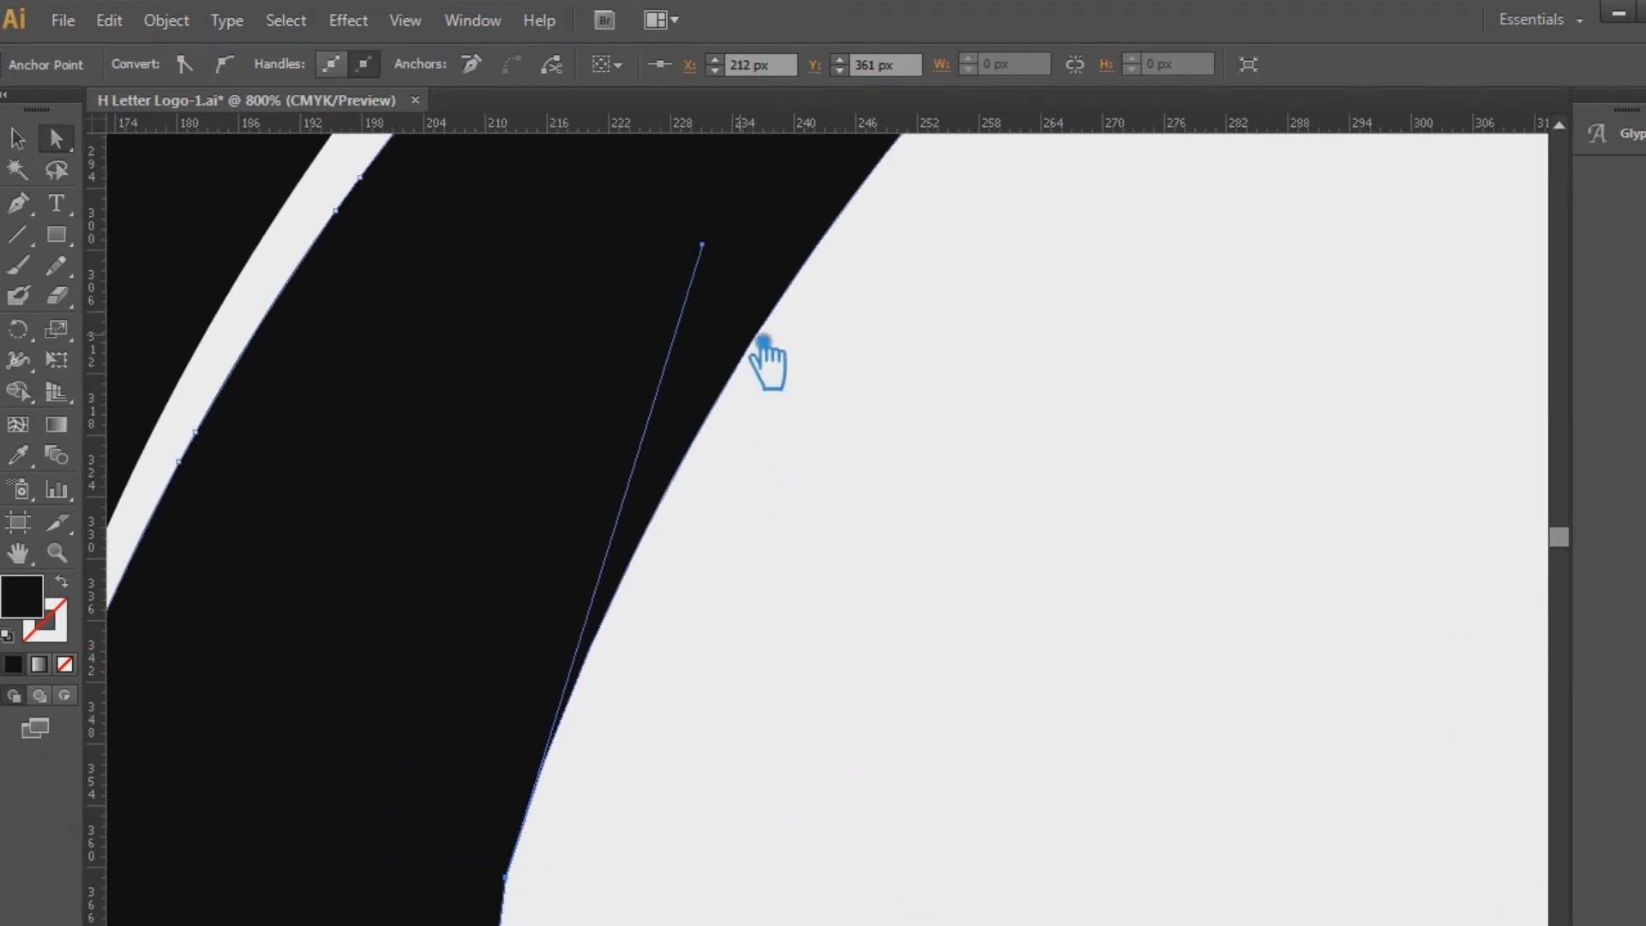
left_click_drag(722, 242, 610, 404)
Delete the extra anchor point at the outer corner of the swoosh's foot so the gap continues down to the base.
left_click_drag(624, 774, 1020, 671)
key("p")
left_click(363, 770)
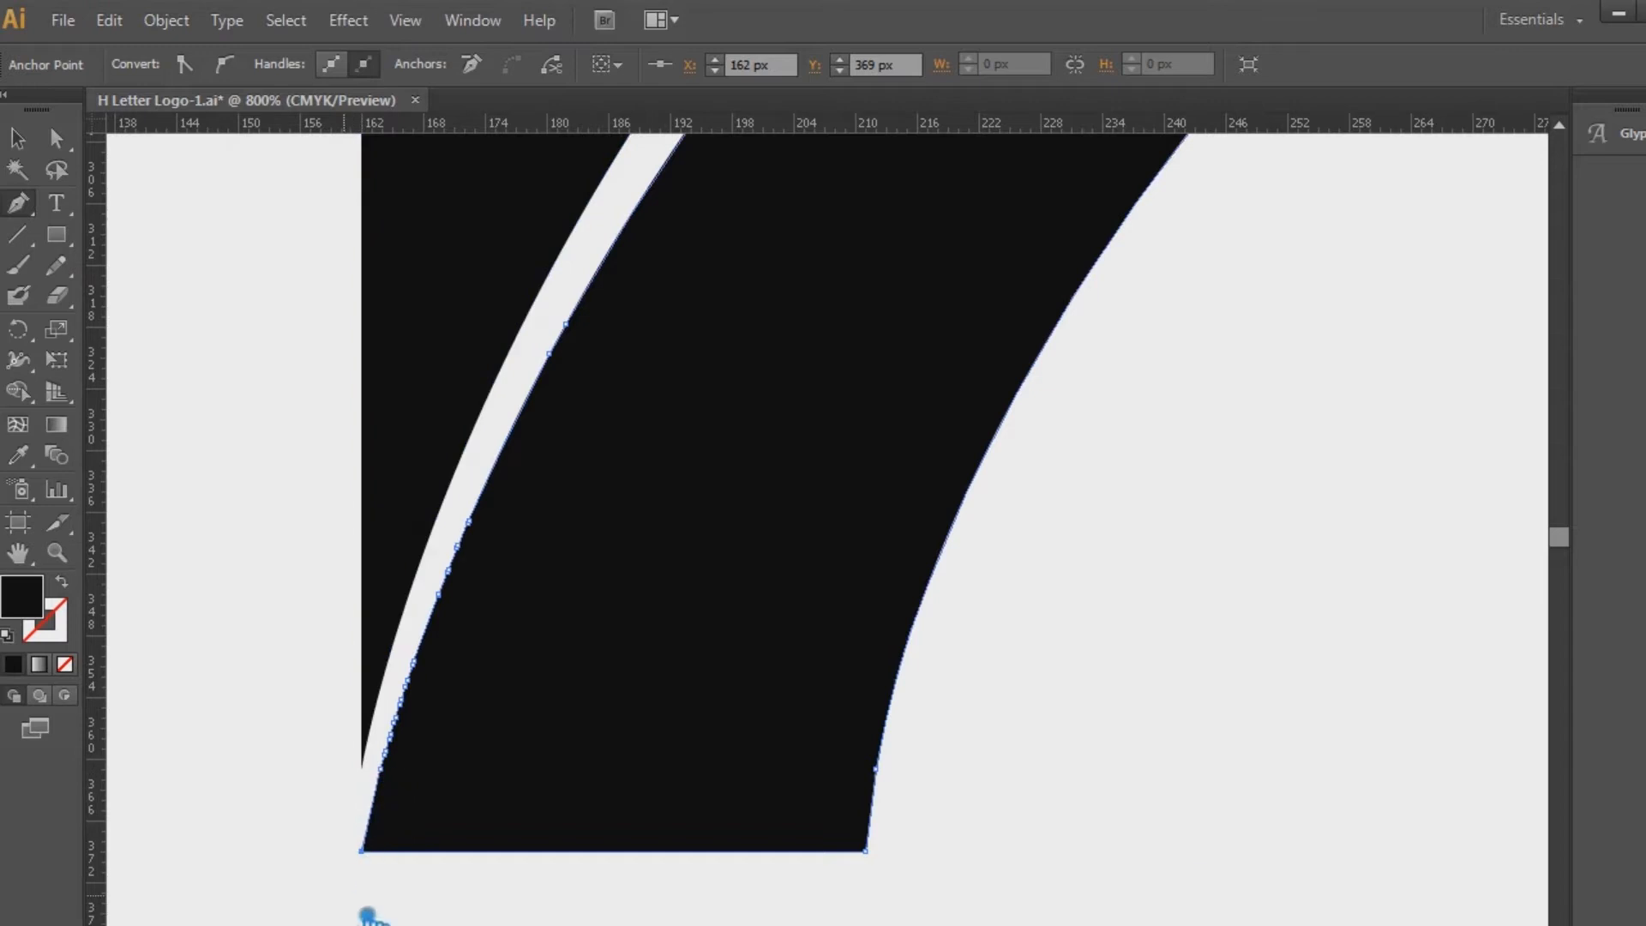
key("v")
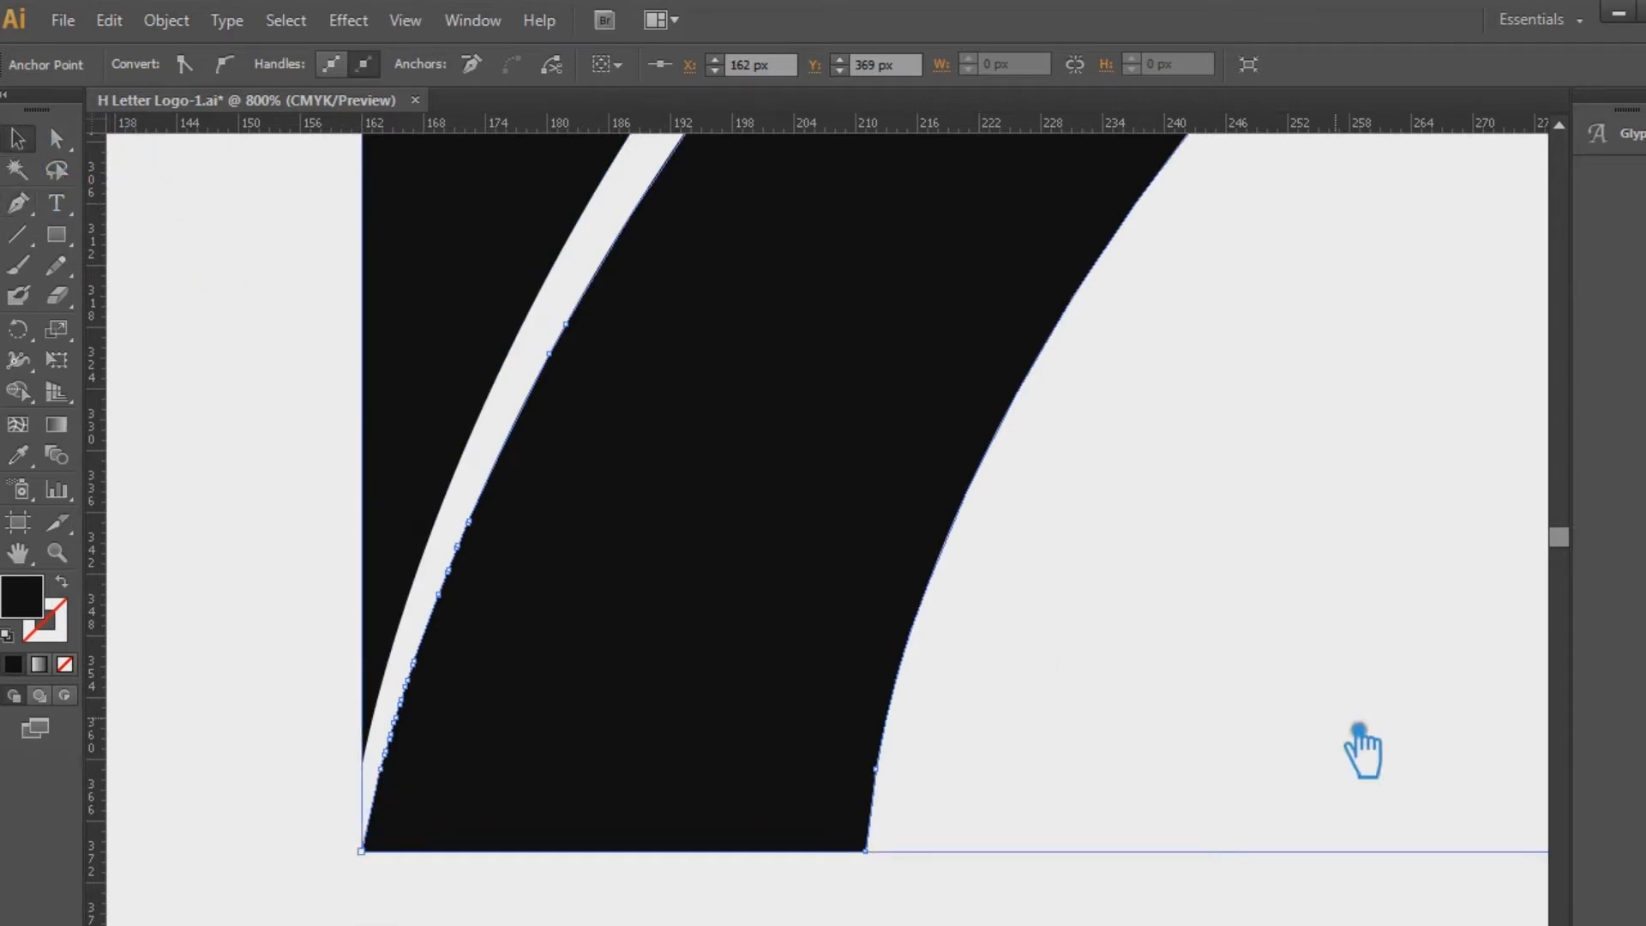
left_click(1188, 665)
left_click(434, 775)
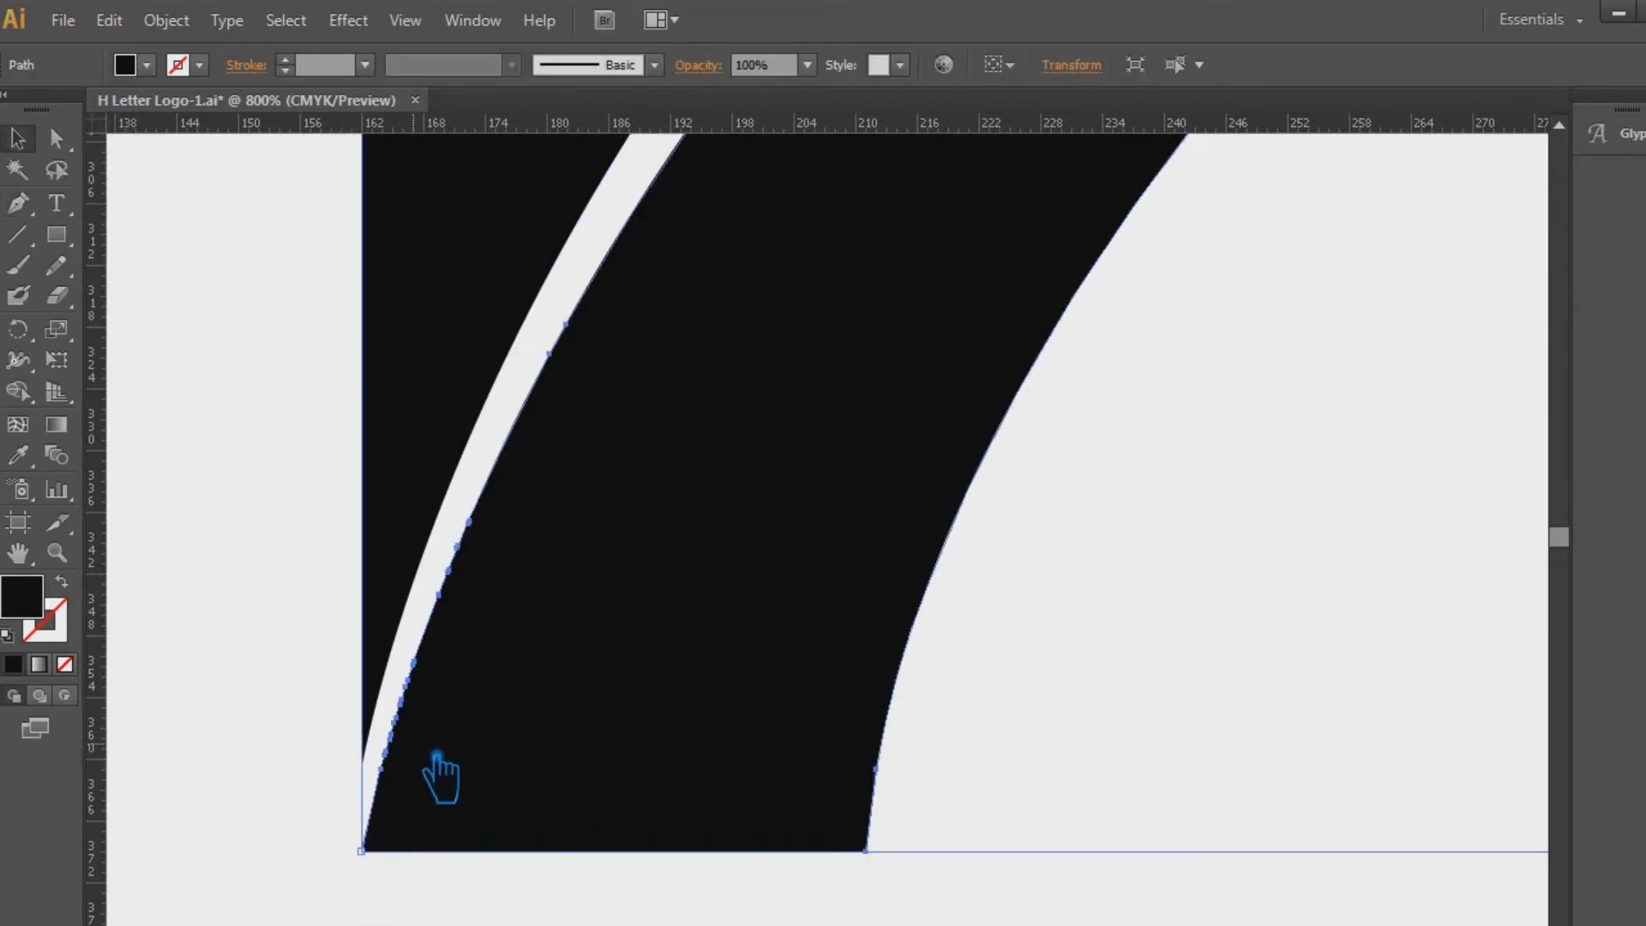
left_click(277, 715)
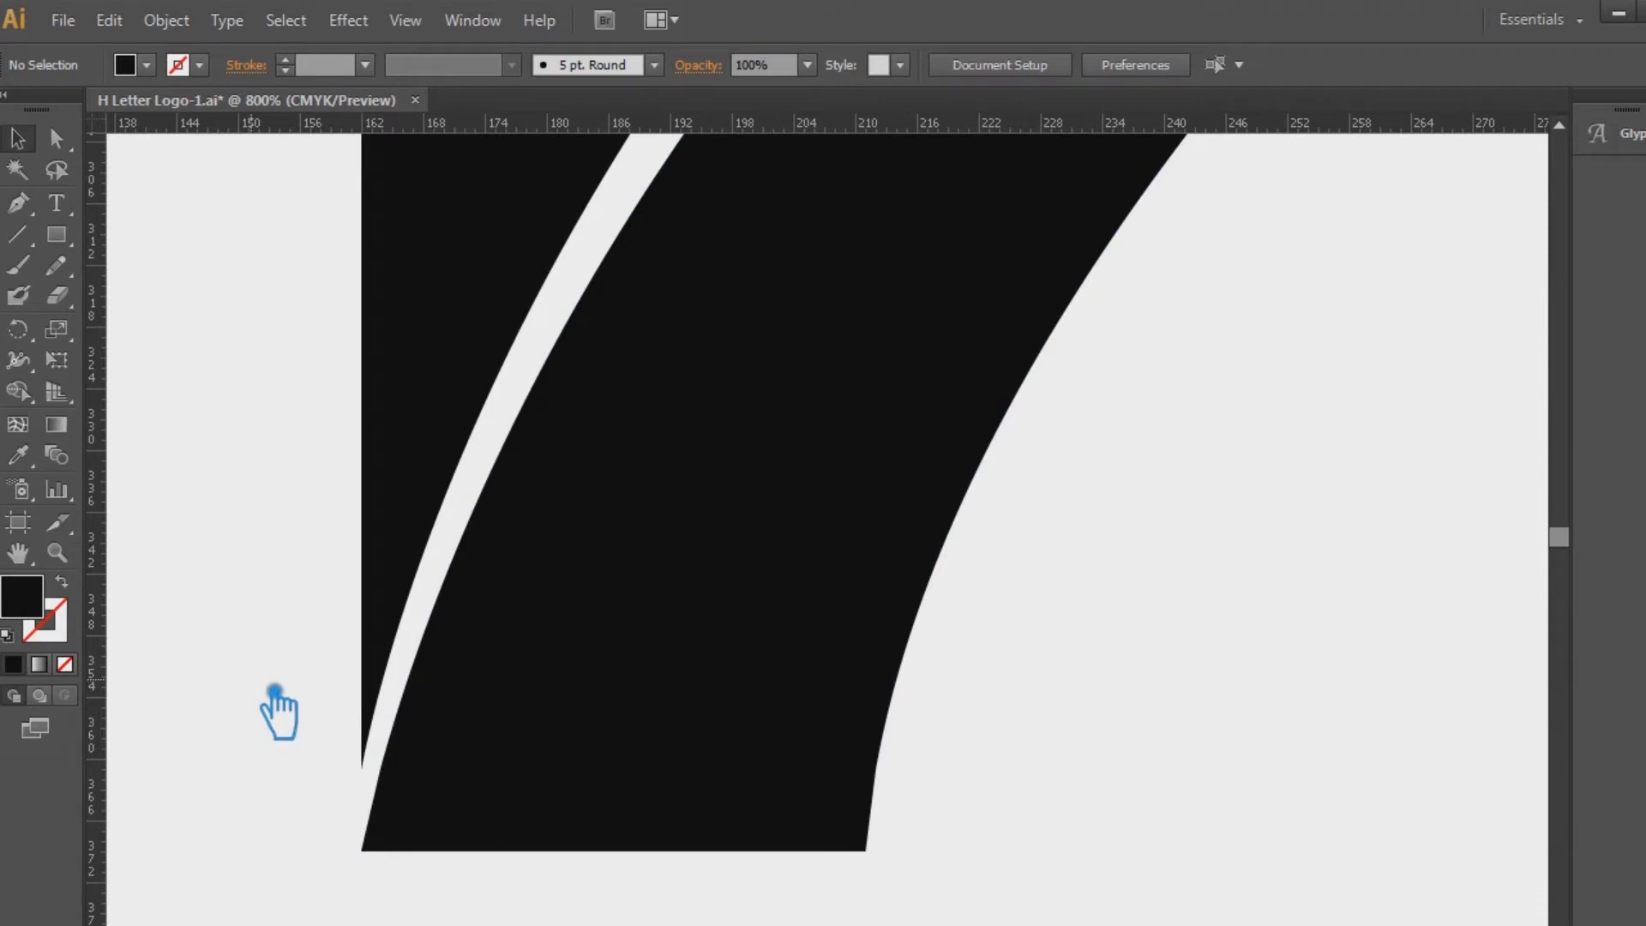
Select the whole swoosh and fill it with a linear white-to-black gradient at 0°.
key("ctrl+minus")
key("ctrl+minus")
key("ctrl+minus")
key("ctrl+minus")
key("ctrl+minus")
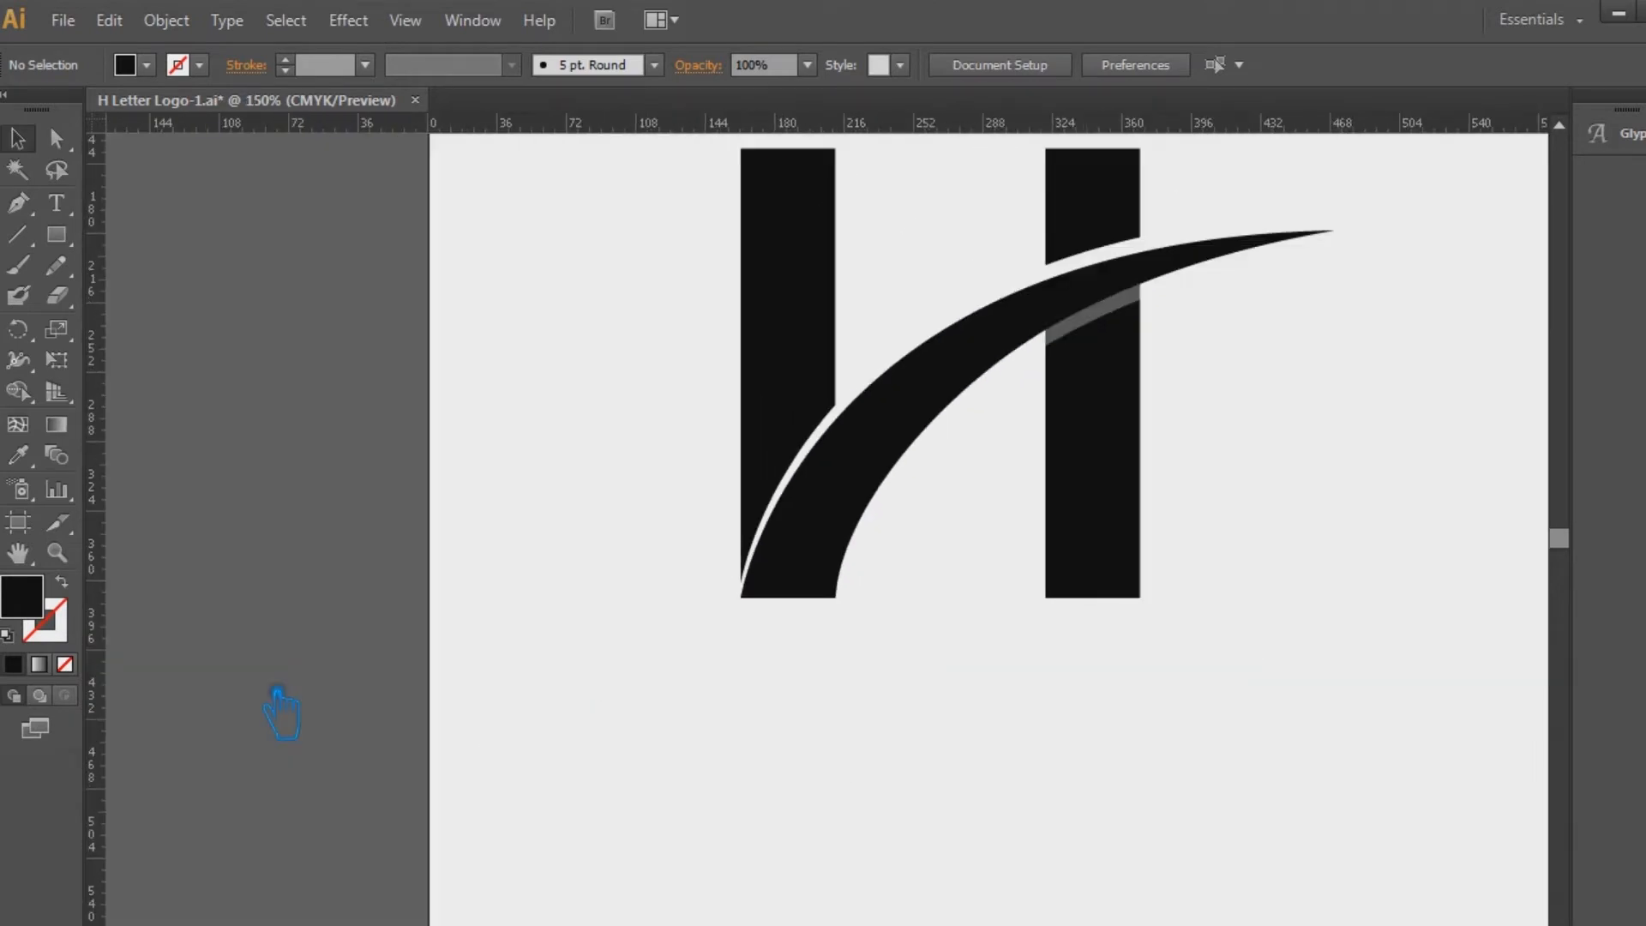
left_click_drag(1042, 769, 784, 831)
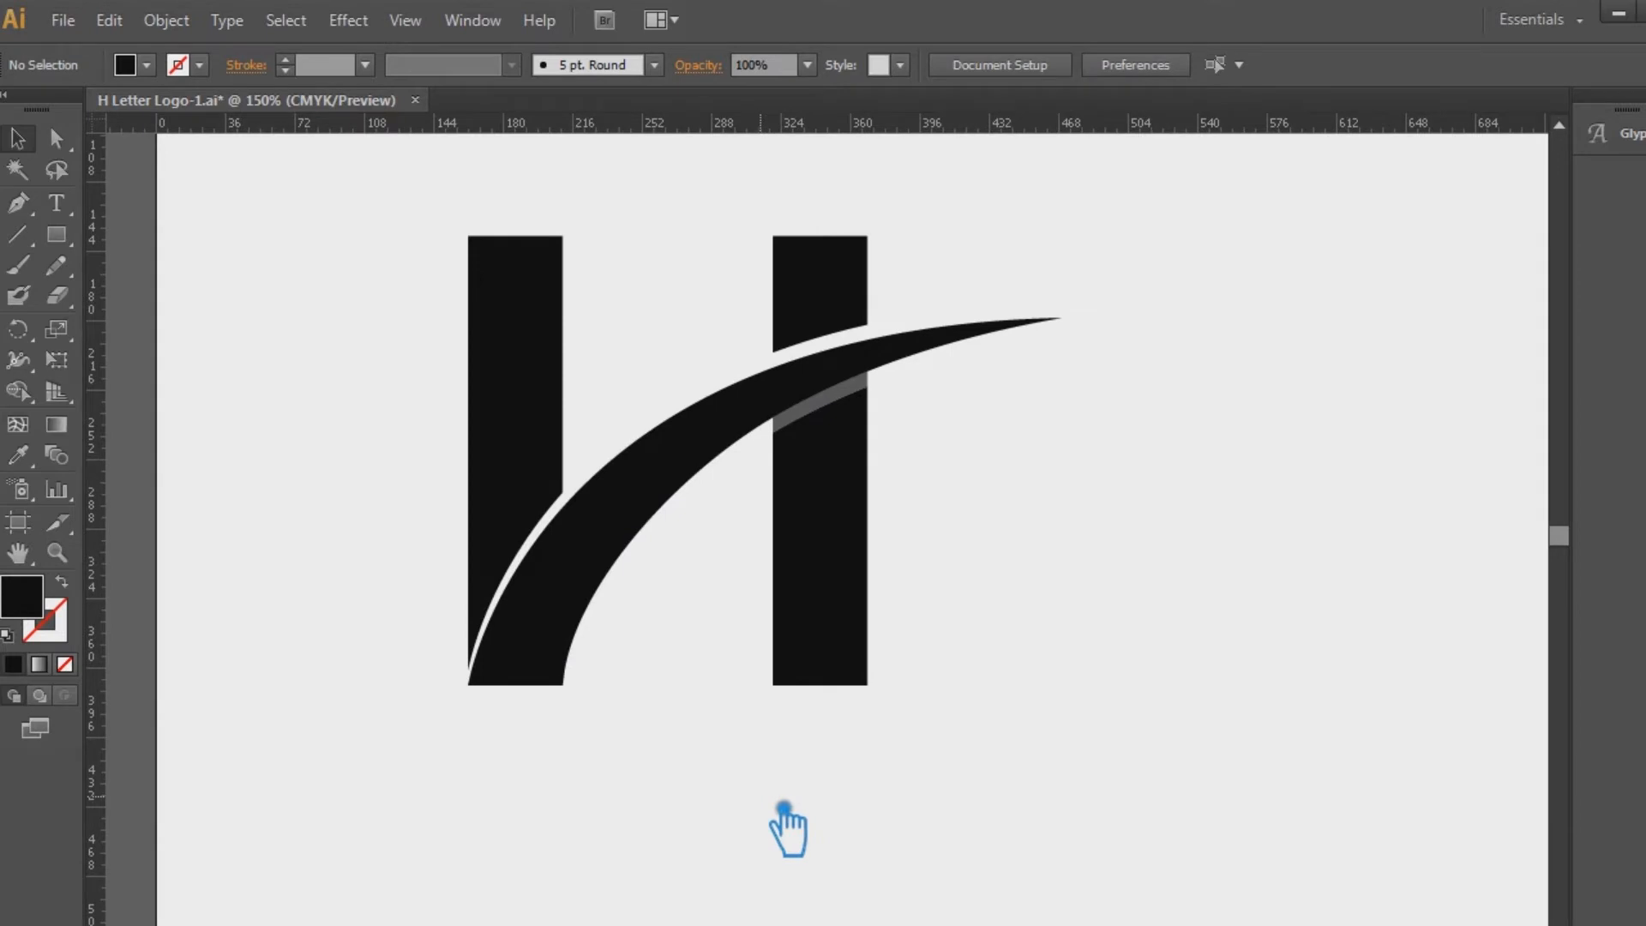
left_click(532, 420)
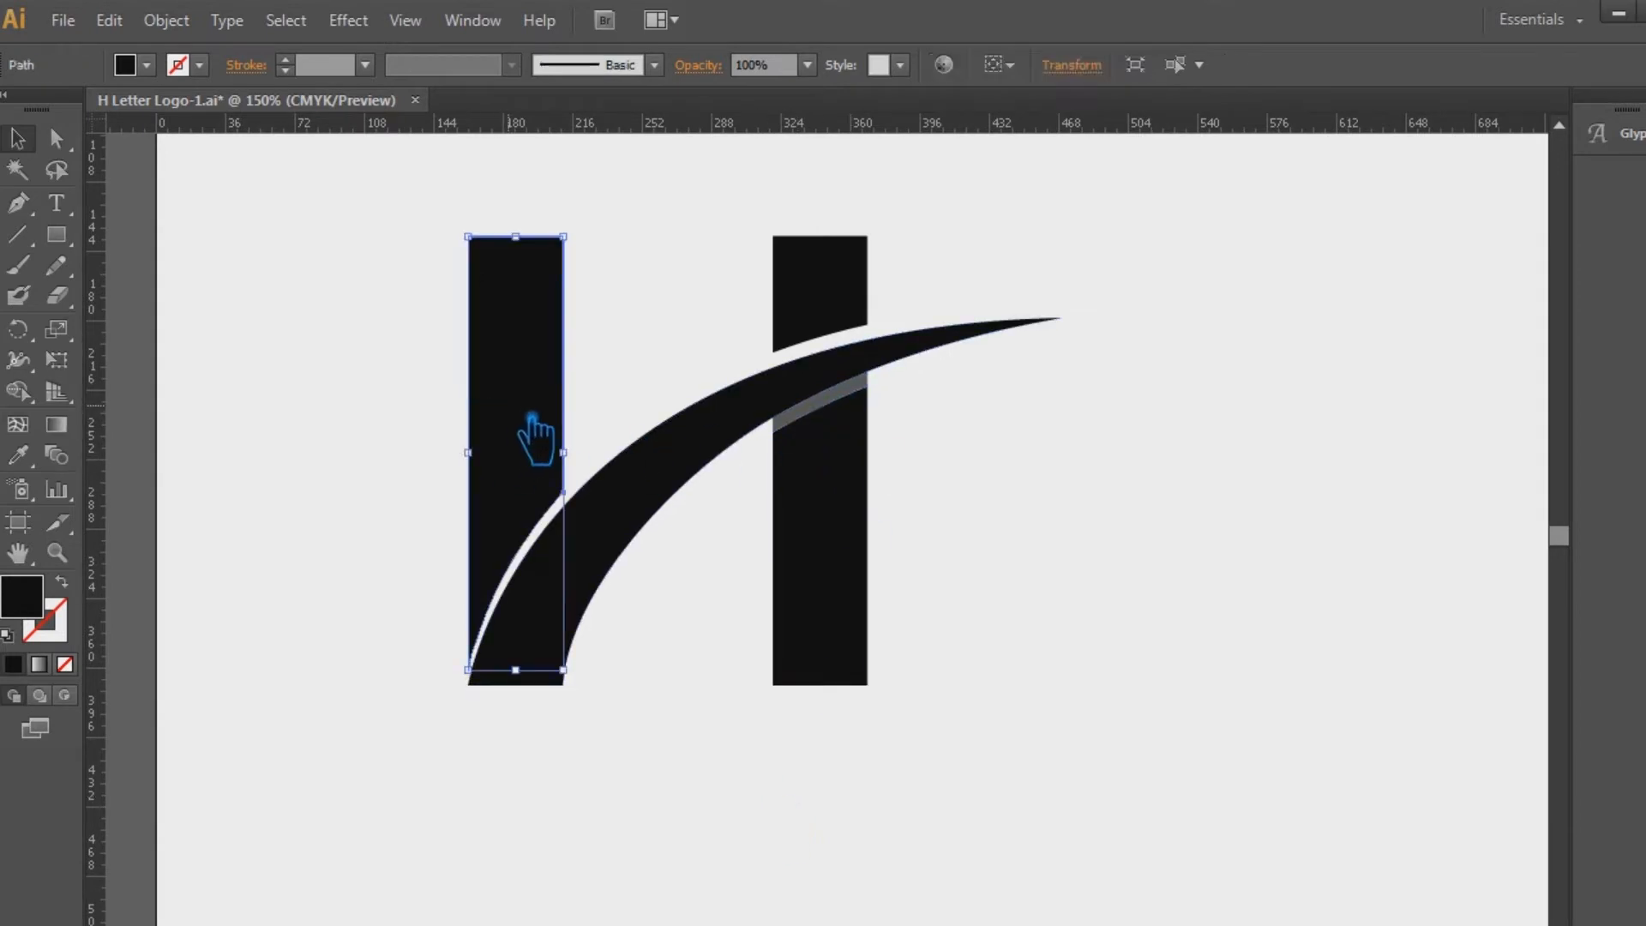
left_click(724, 470)
key("a")
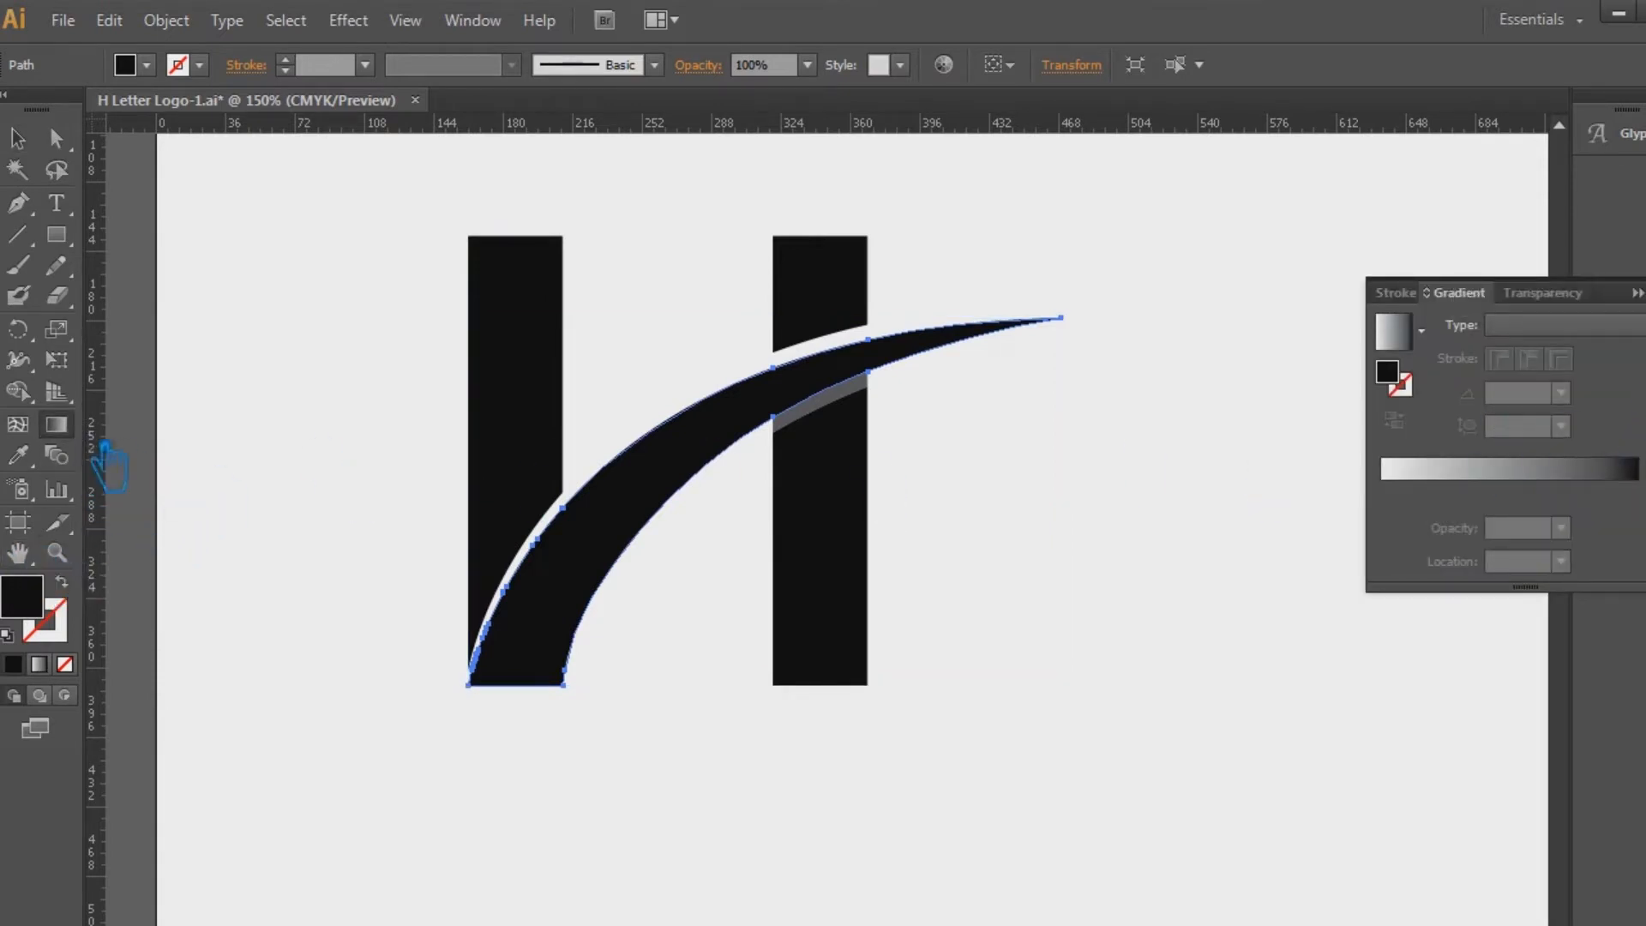
left_click(626, 534)
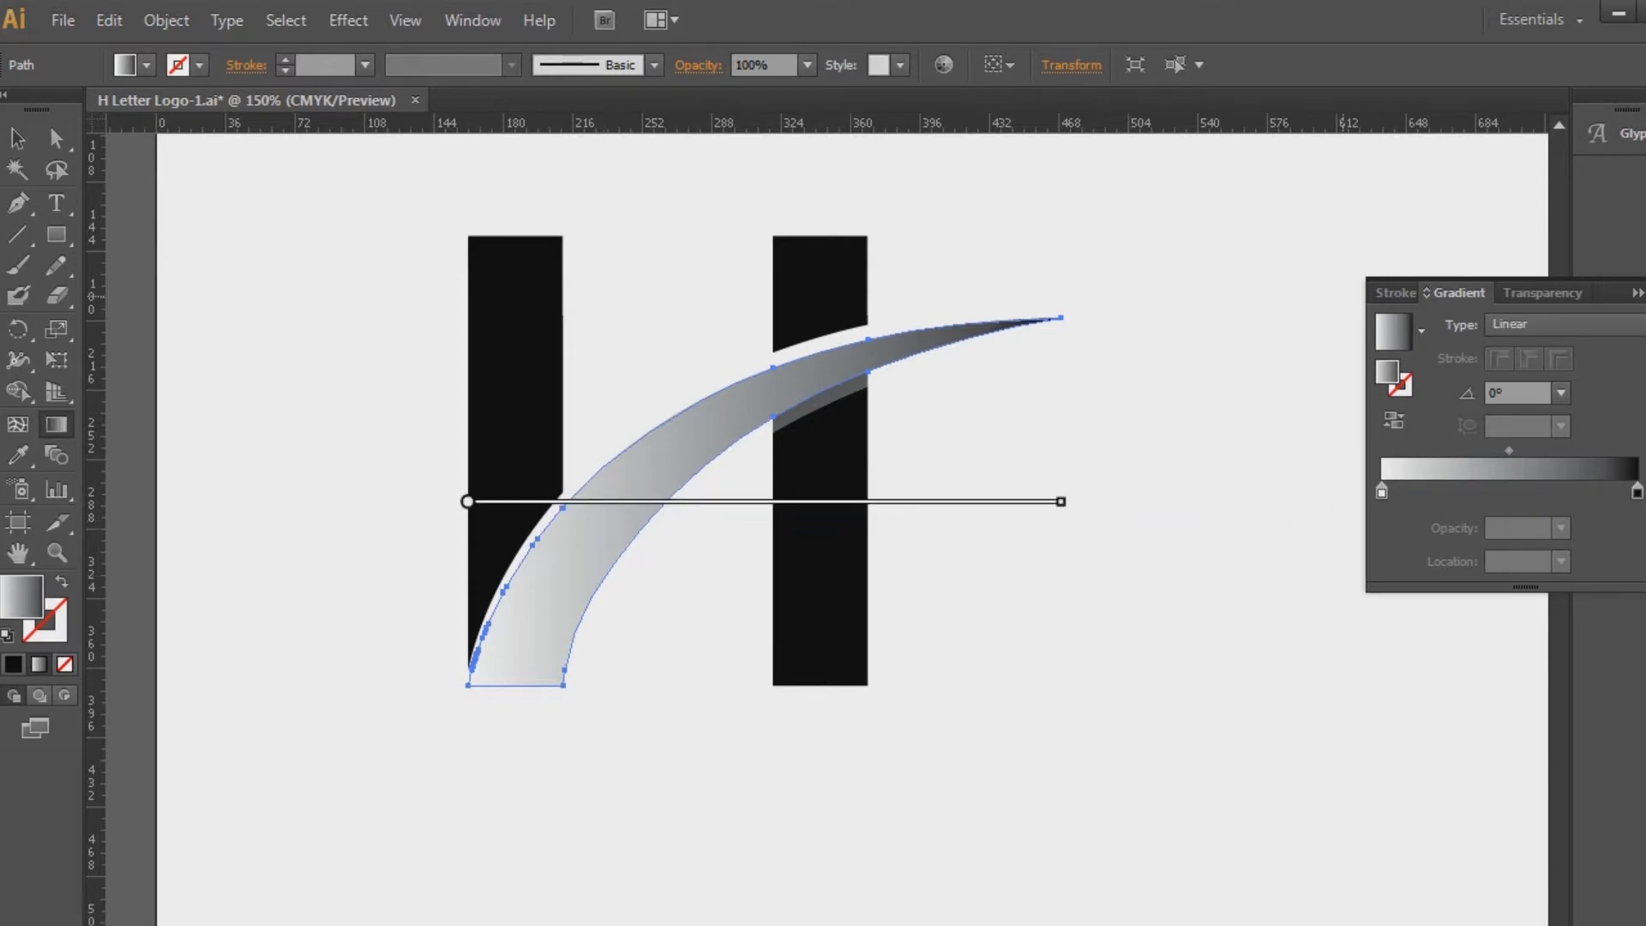
Switch the gradient's black end stop to RGB and set its colour to teal #459b8c.
left_click(1638, 493)
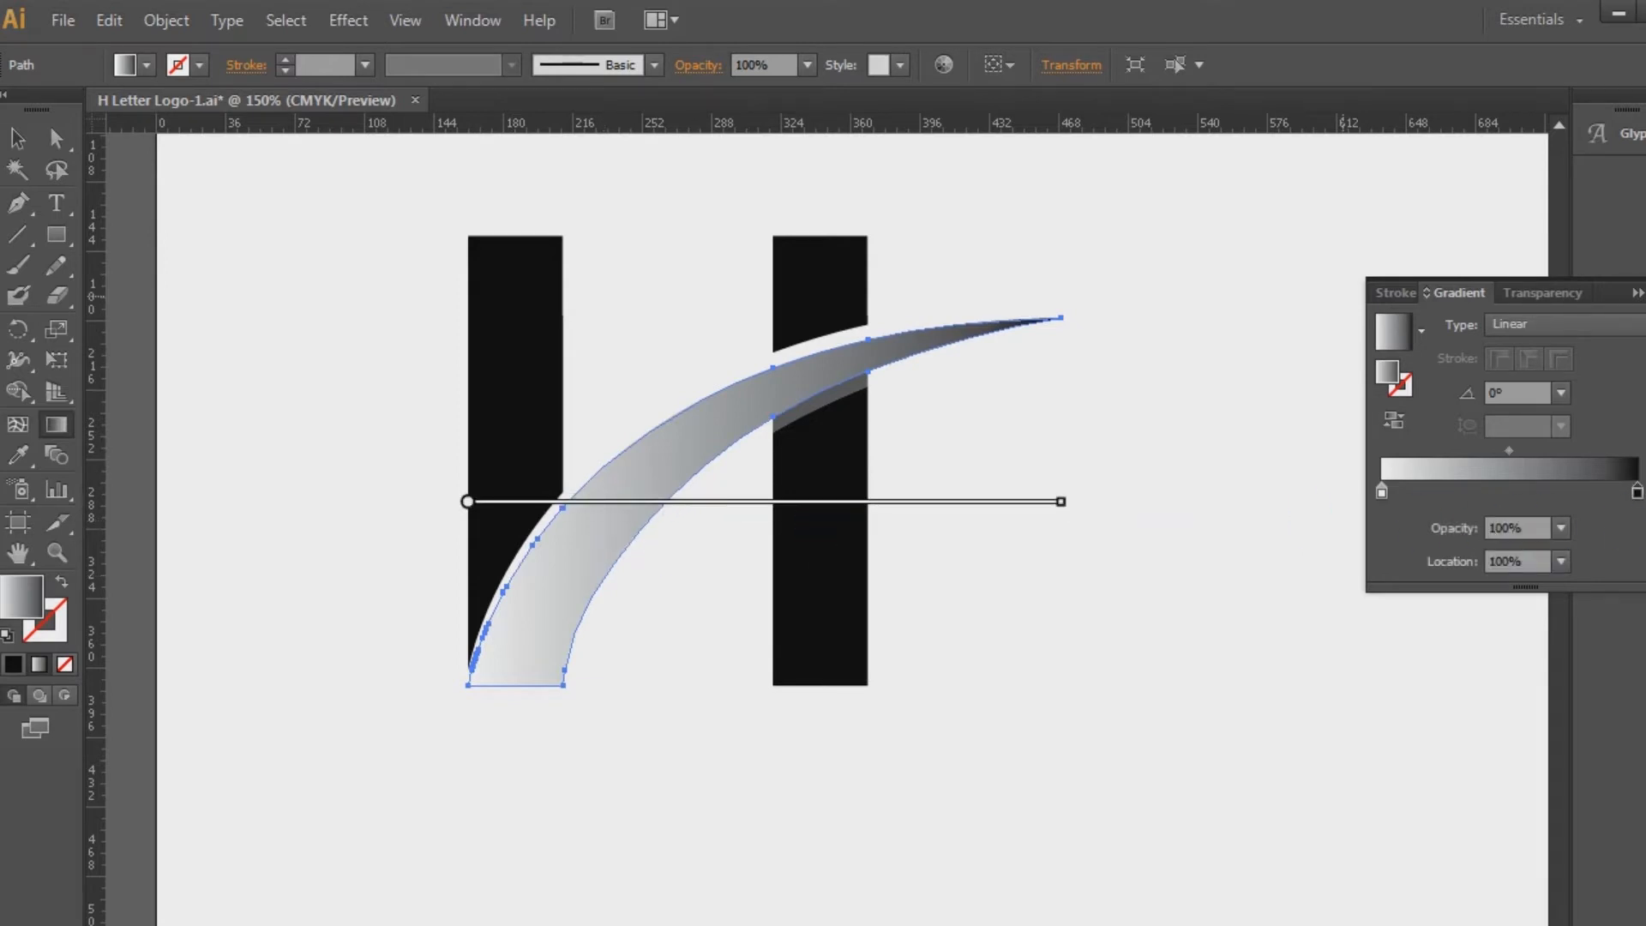
double_click(1638, 492)
left_click(1630, 519)
left_click(1543, 553)
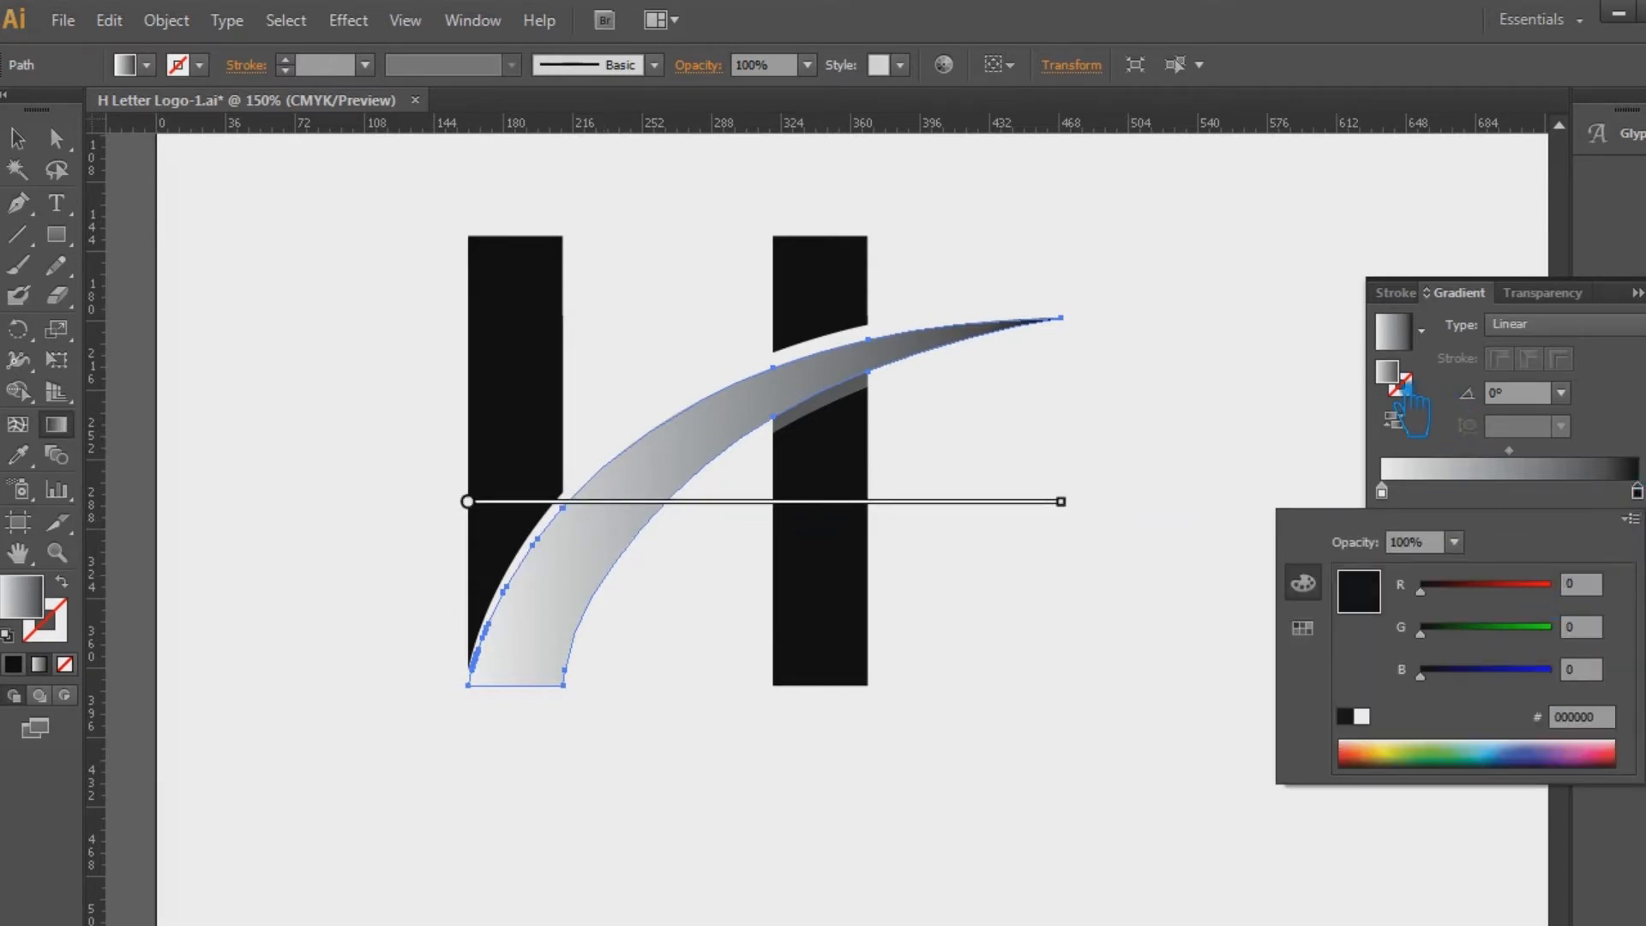
double_click(1407, 388)
left_click_drag(1327, 619, 1316, 501)
mouse_move(1209, 527)
left_mouse_down()
mouse_move(1140, 507)
mouse_move(1112, 461)
mouse_move(1143, 492)
mouse_move(1142, 522)
mouse_move(1132, 457)
left_mouse_up()
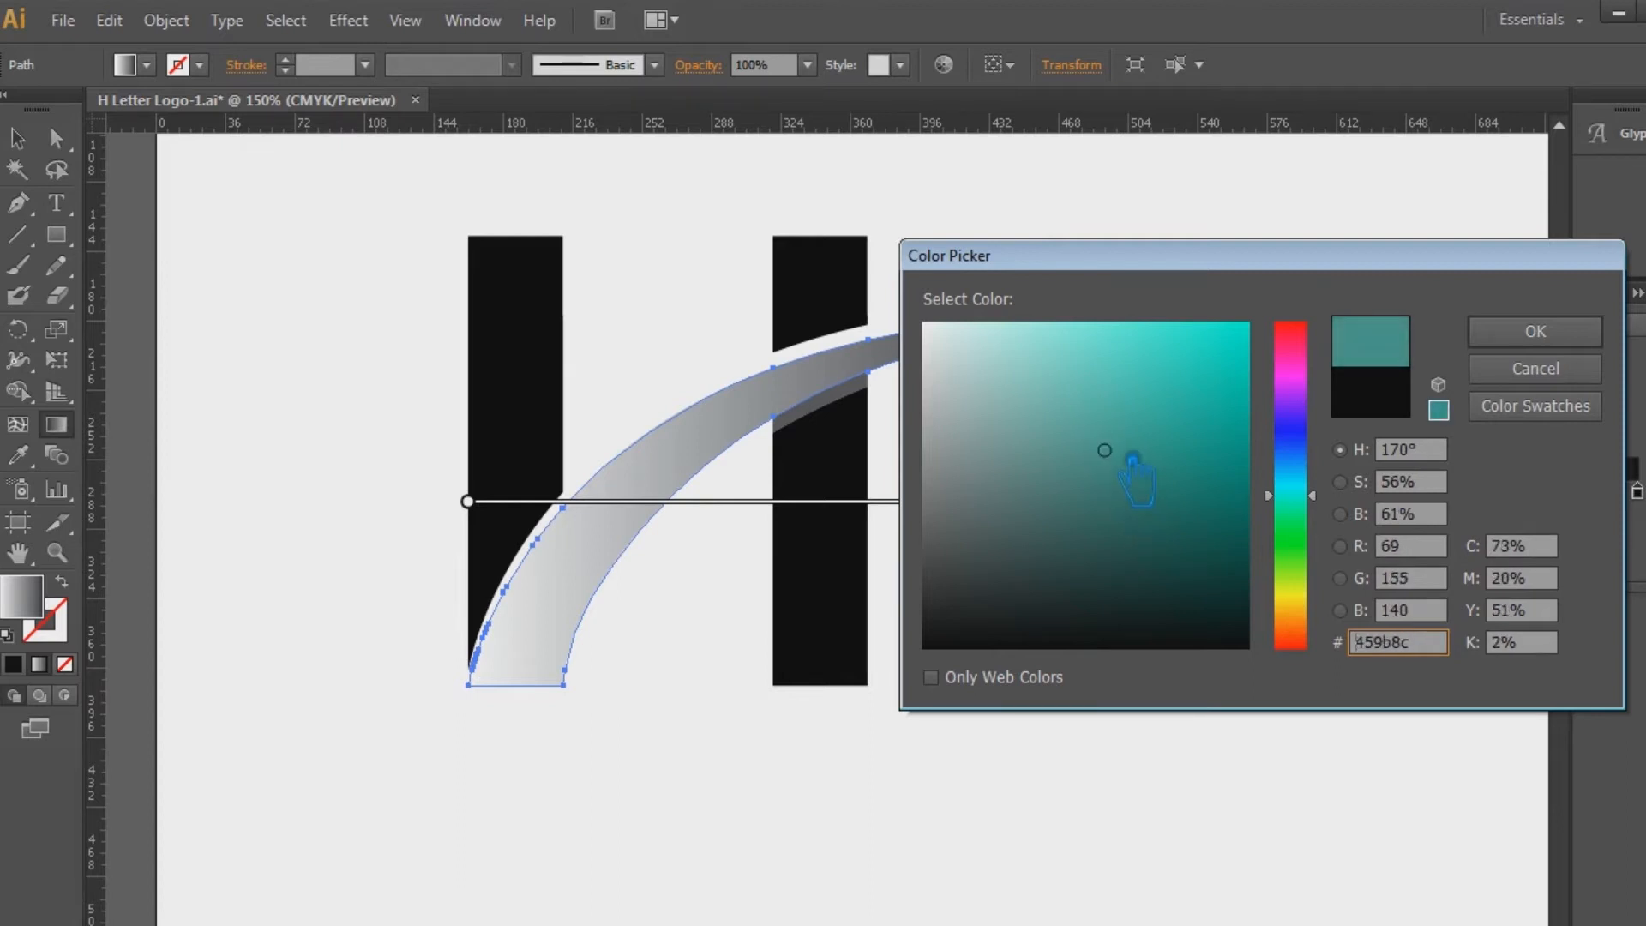
left_click(1534, 331)
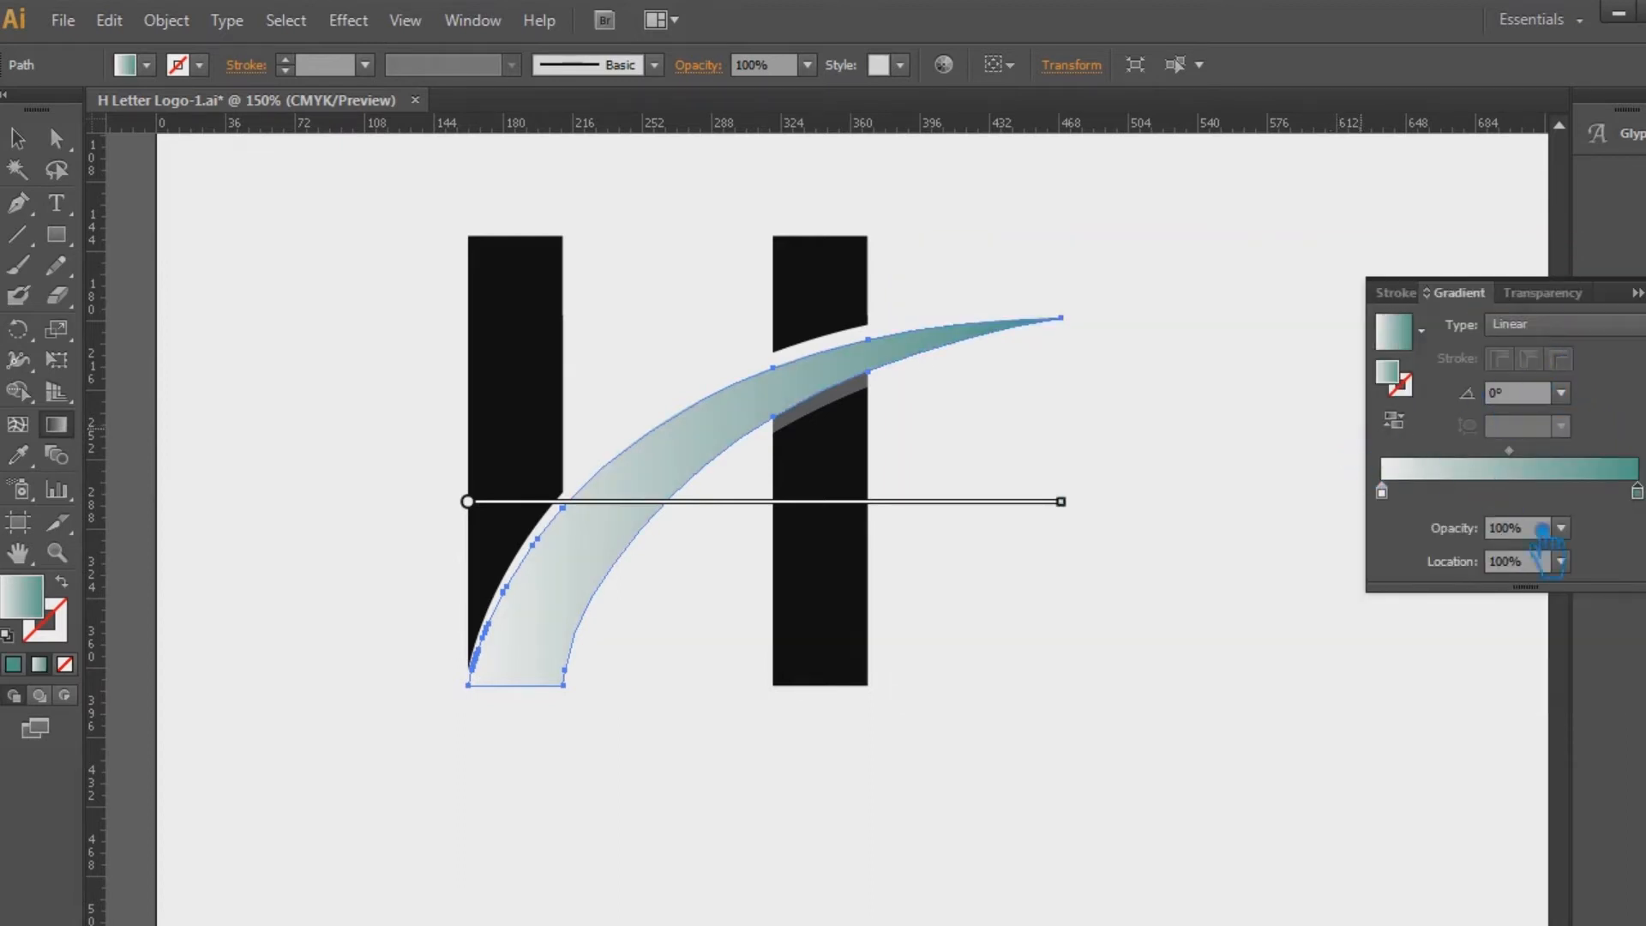
Rearrange the gradient stops so teal sits at 0% and white at 100%.
left_click_drag(1509, 451, 1485, 451)
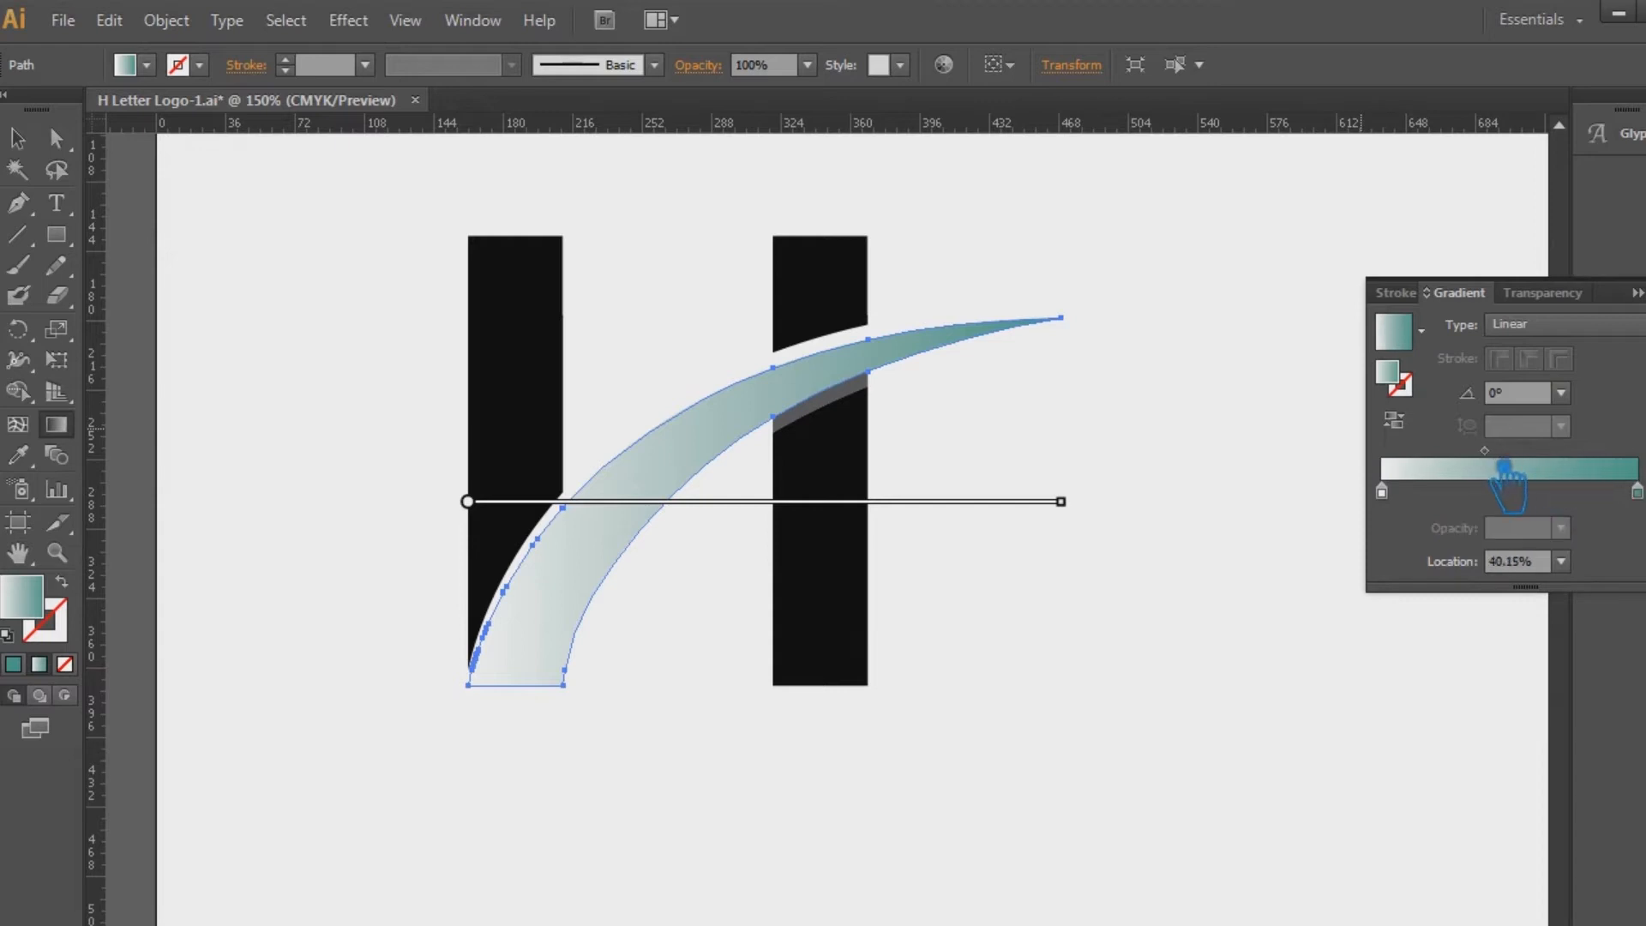
mouse_move(1638, 492)
left_mouse_down()
mouse_move(1415, 504)
mouse_move(1636, 494)
left_mouse_up()
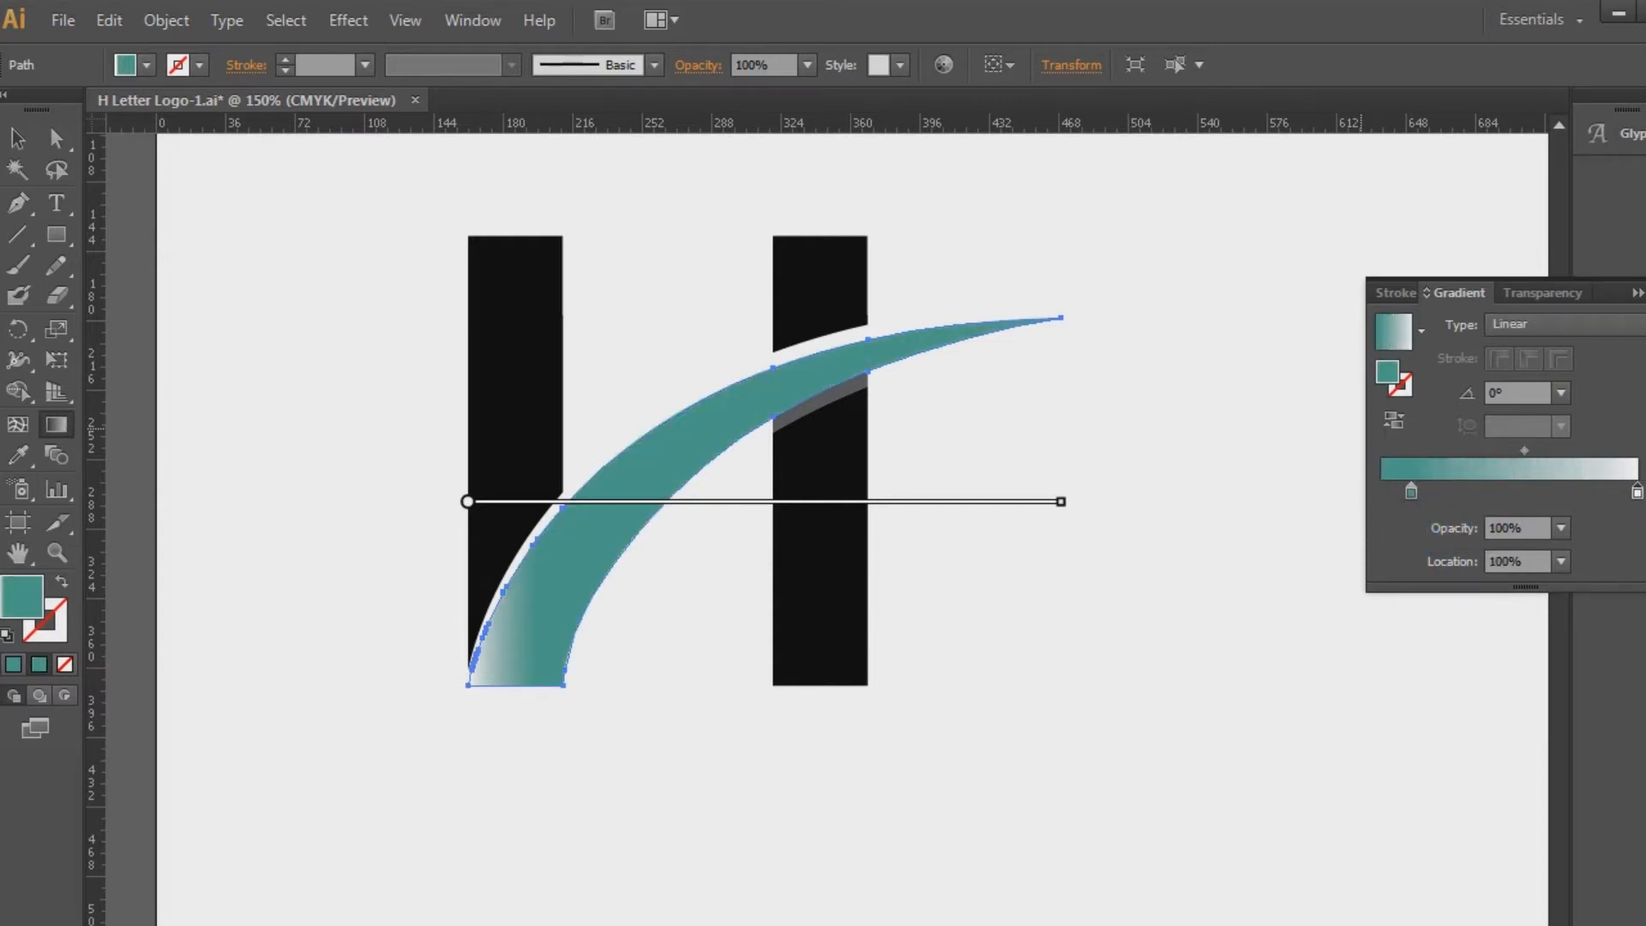
left_click_drag(1411, 492, 1346, 514)
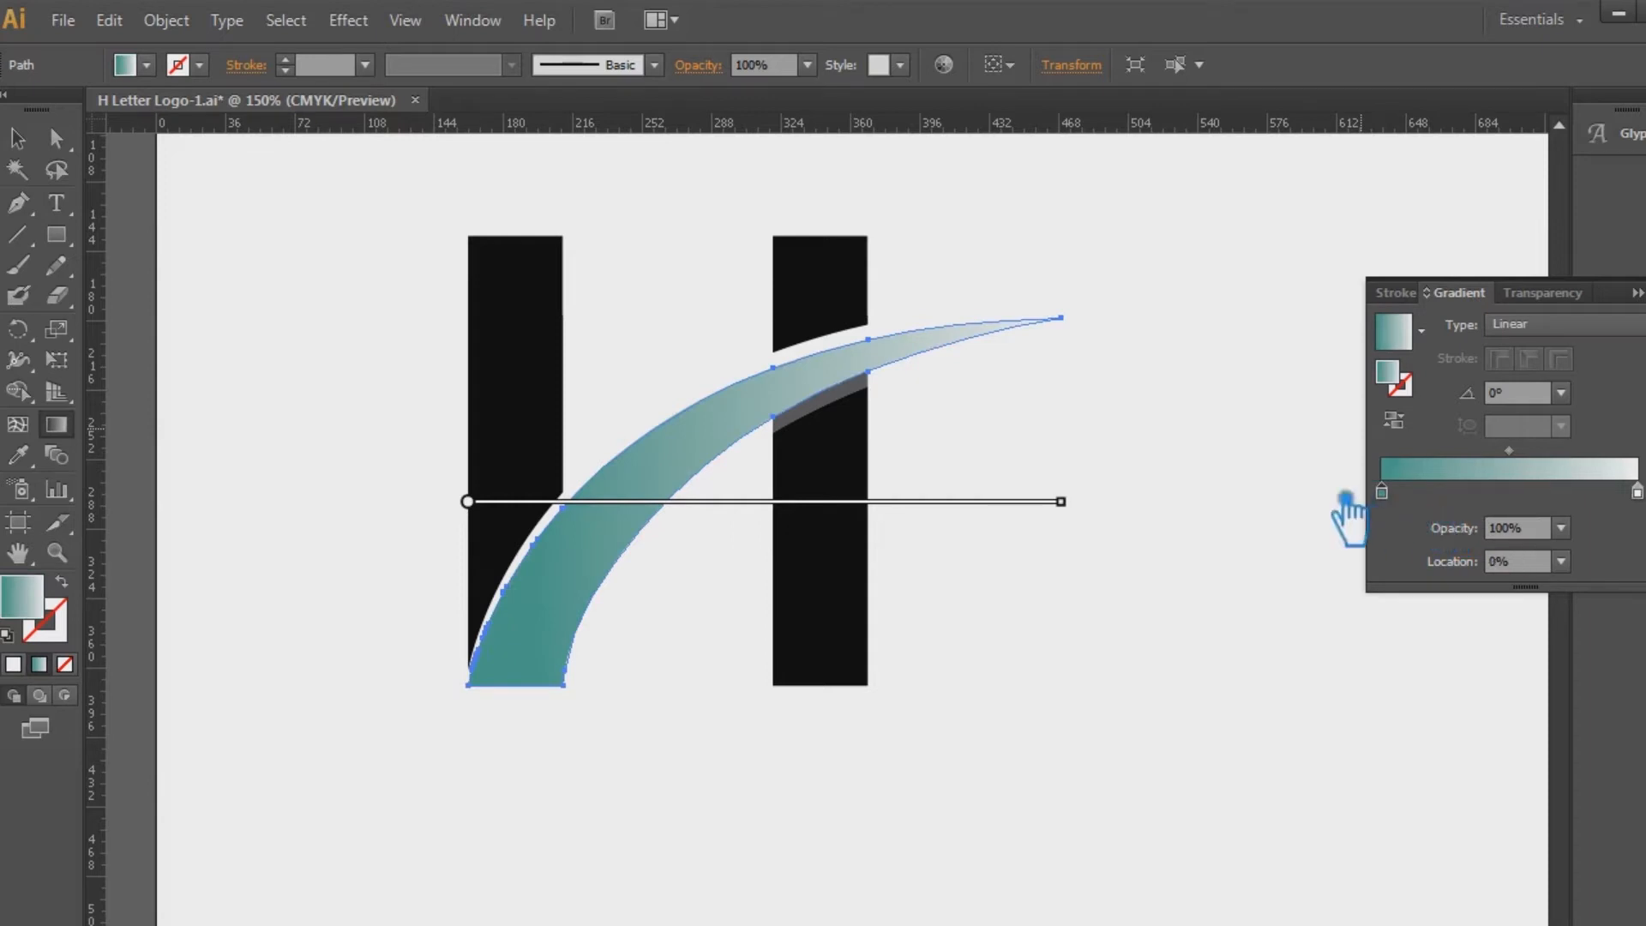
Switch the swoosh gradient's white end stop to RGB and set its colour to dark teal #19464c.
double_click(1637, 492)
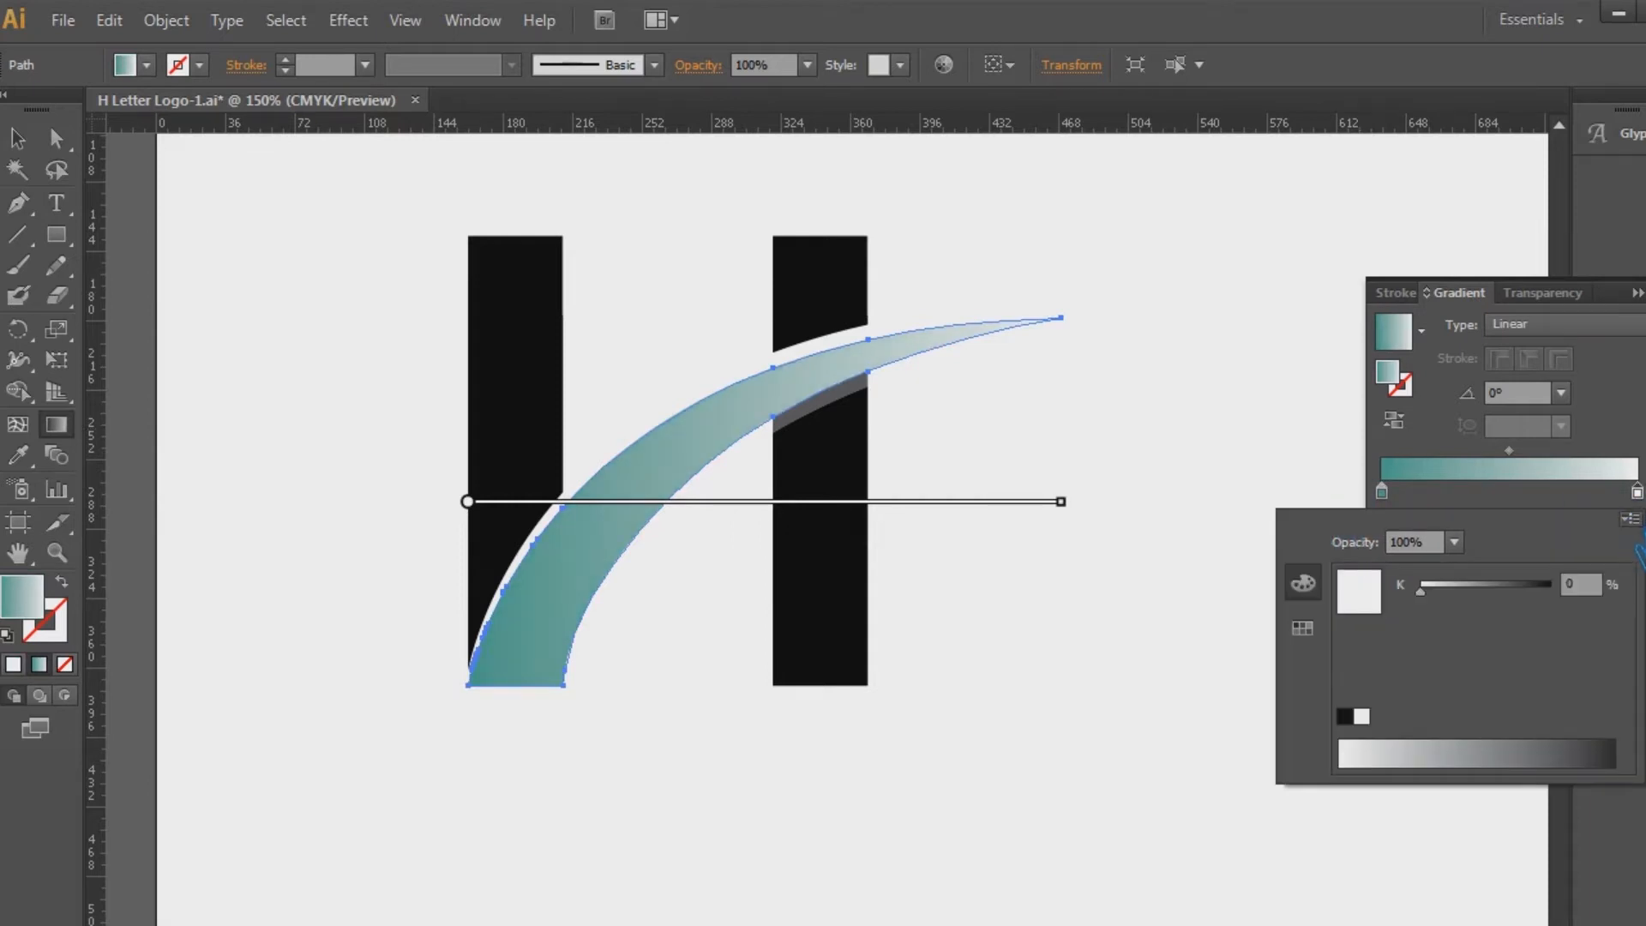
left_click(1630, 519)
left_click(1522, 561)
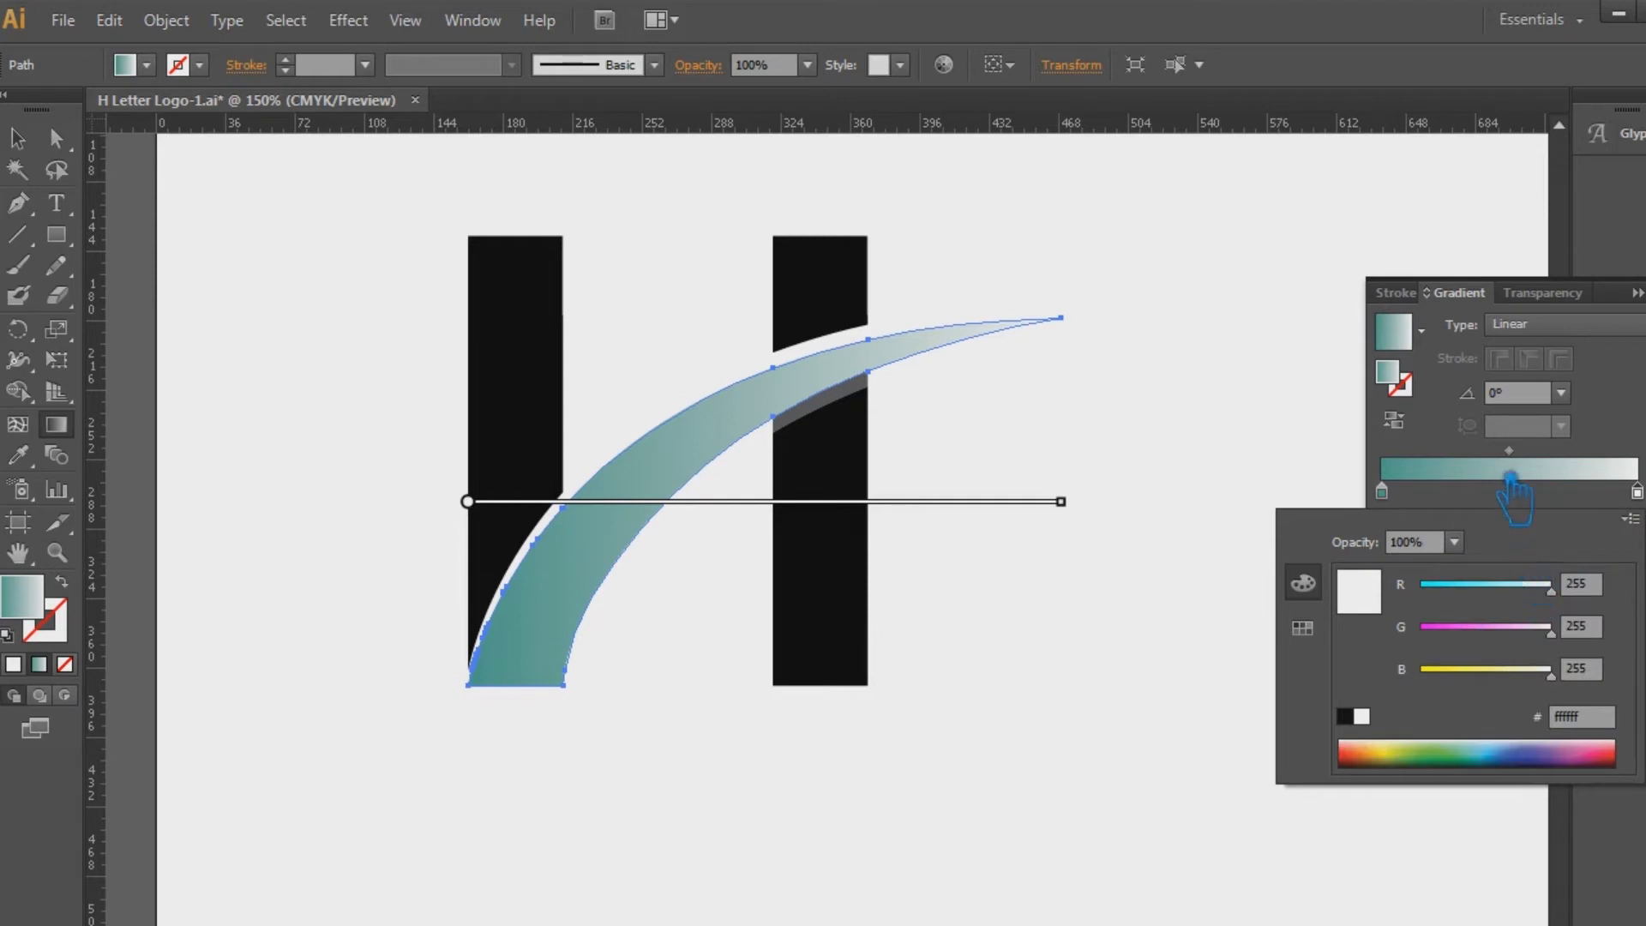
double_click(1408, 383)
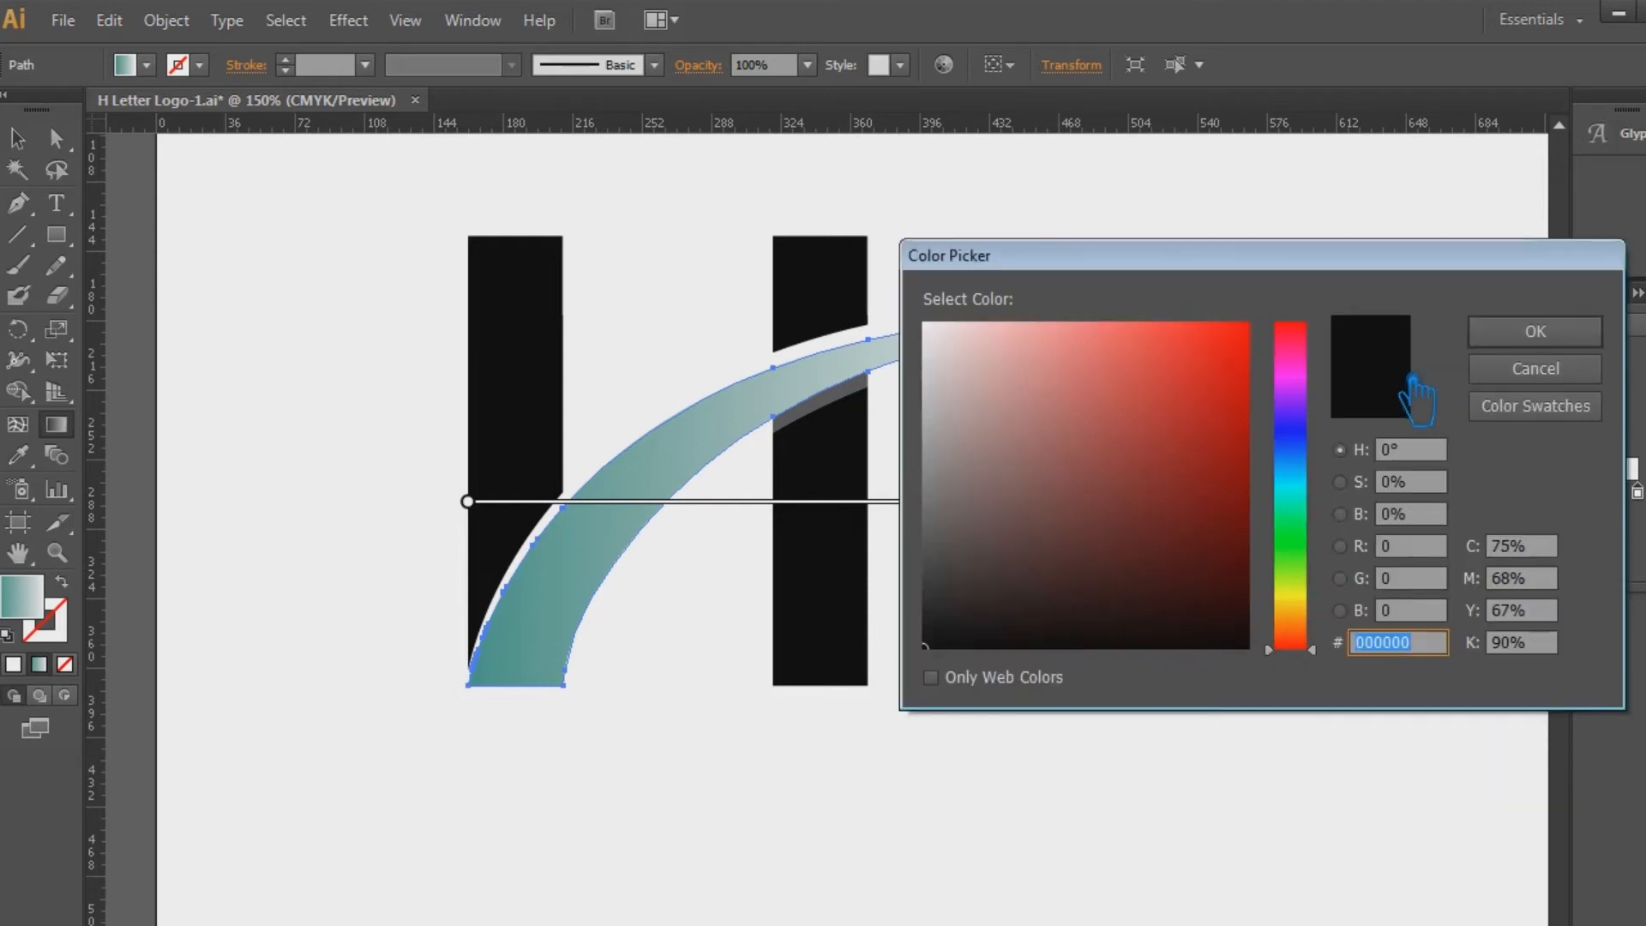
left_click(1318, 480)
left_click_drag(1164, 507, 1168, 559)
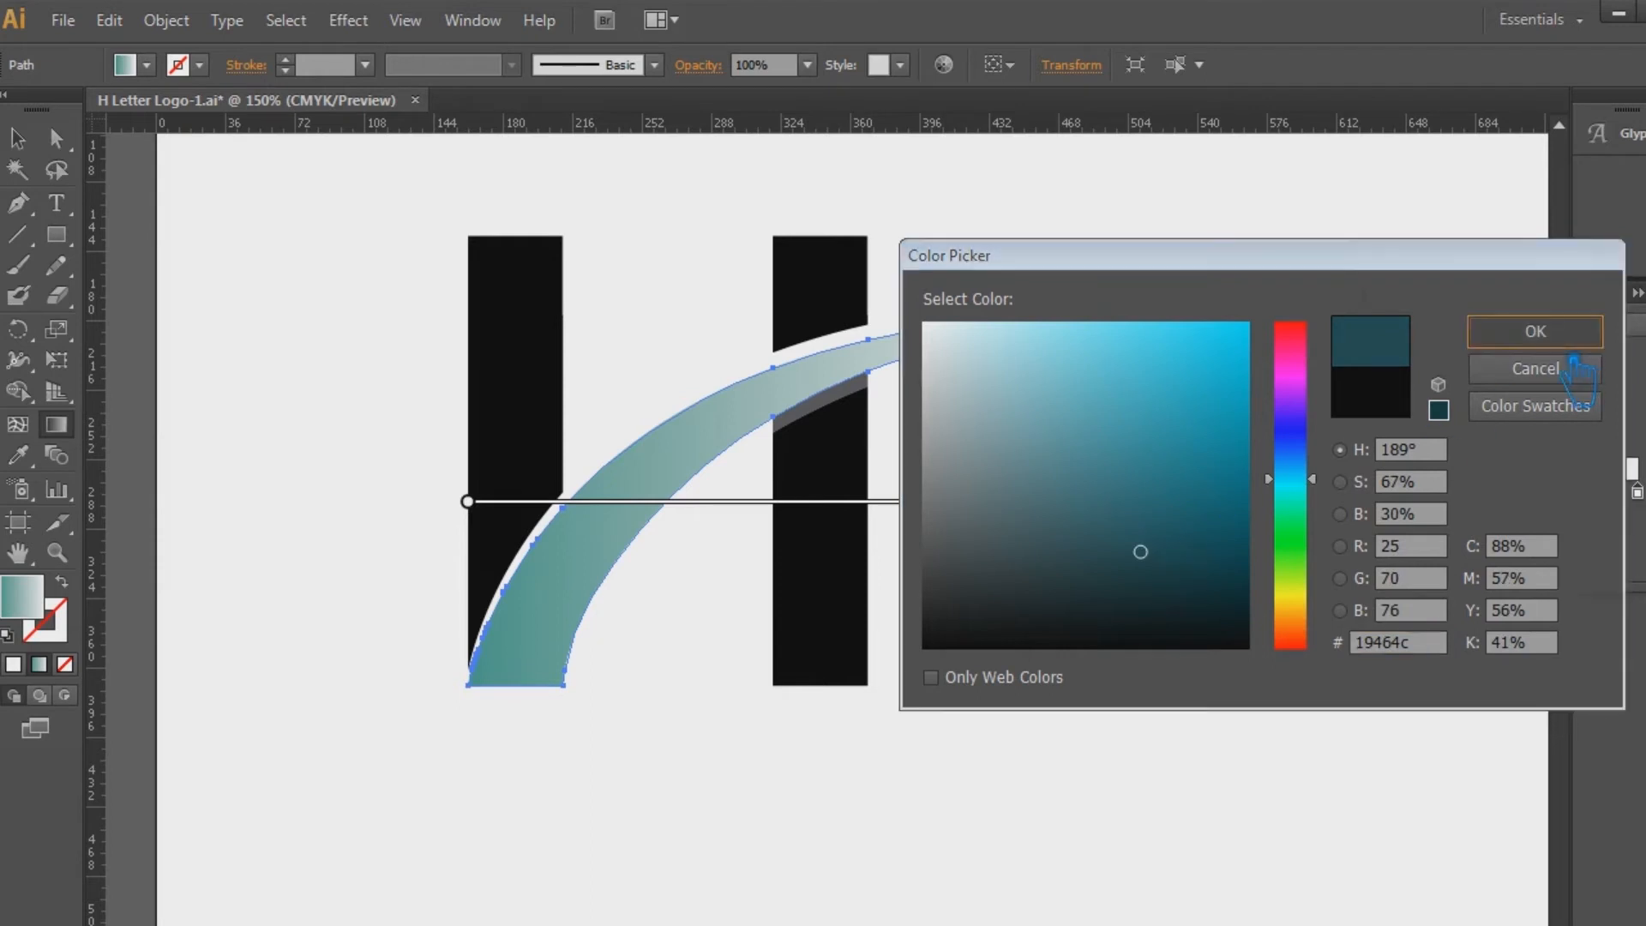
left_click(1533, 332)
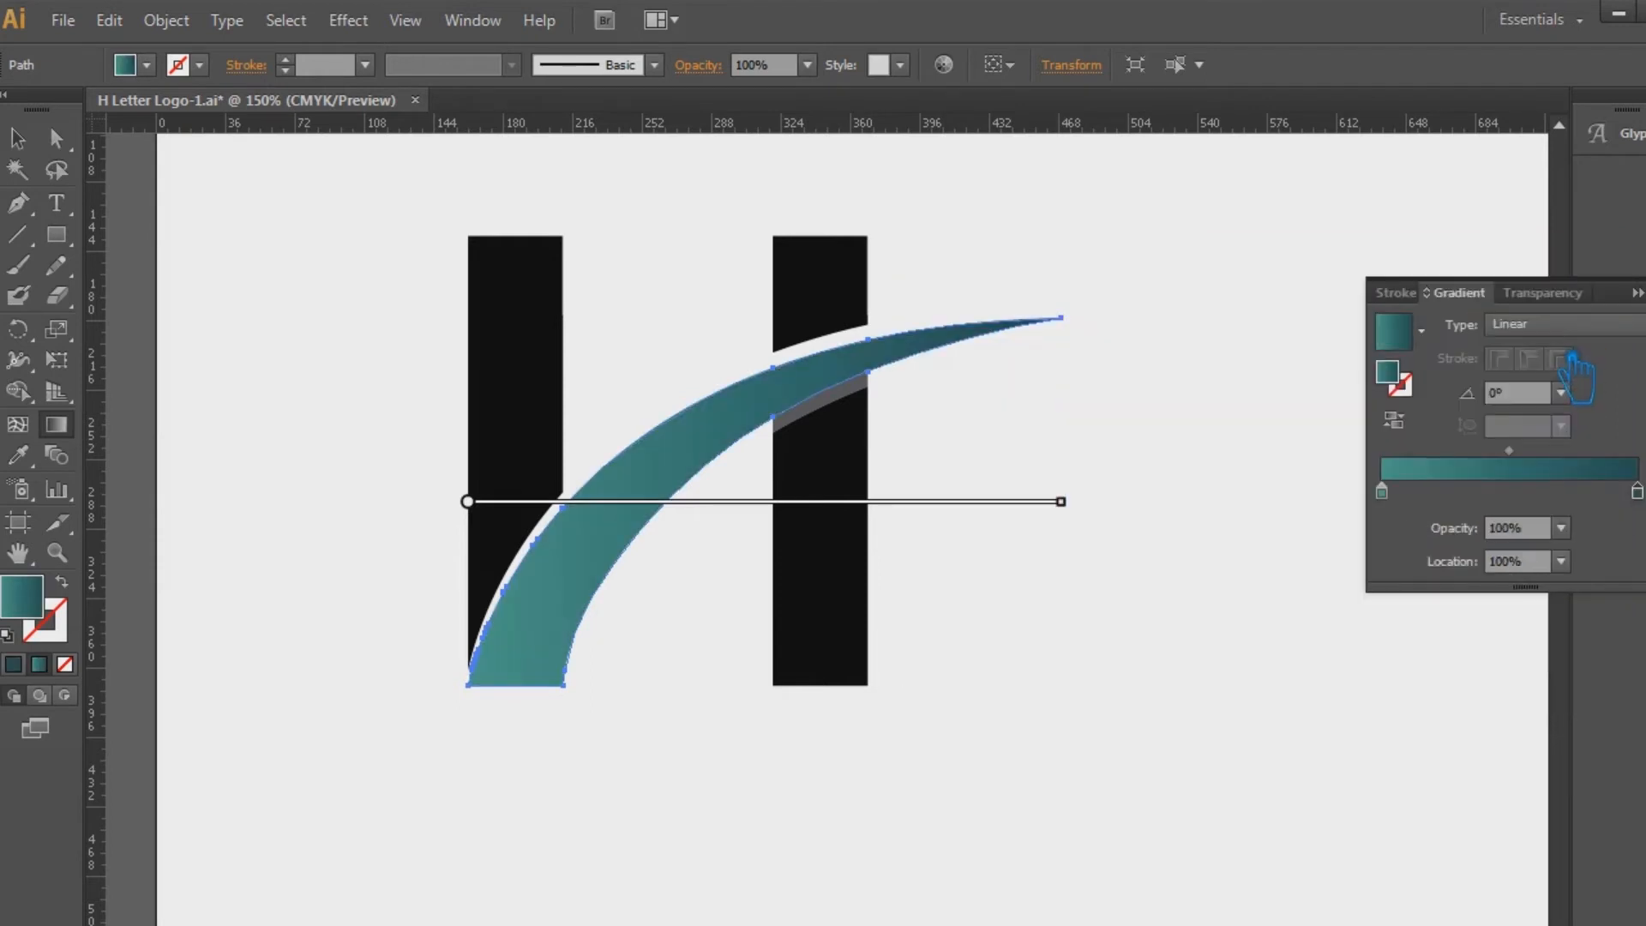
Set the swoosh gradient's 0% stop to pale aqua #c2fff9.
double_click(1408, 504)
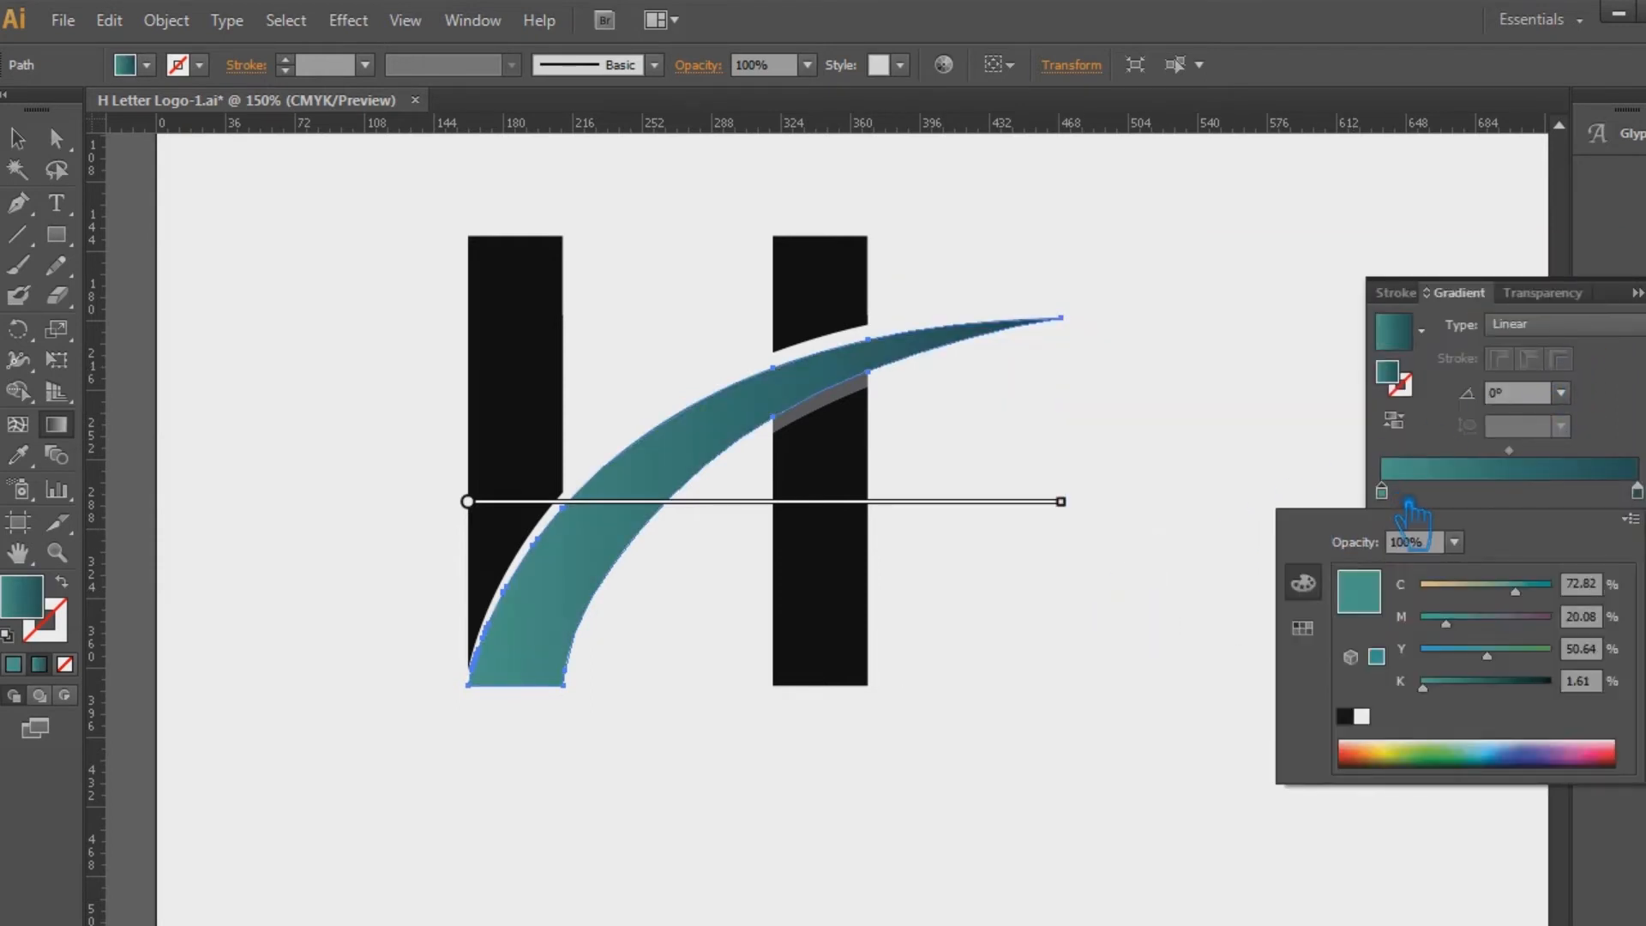
double_click(1407, 373)
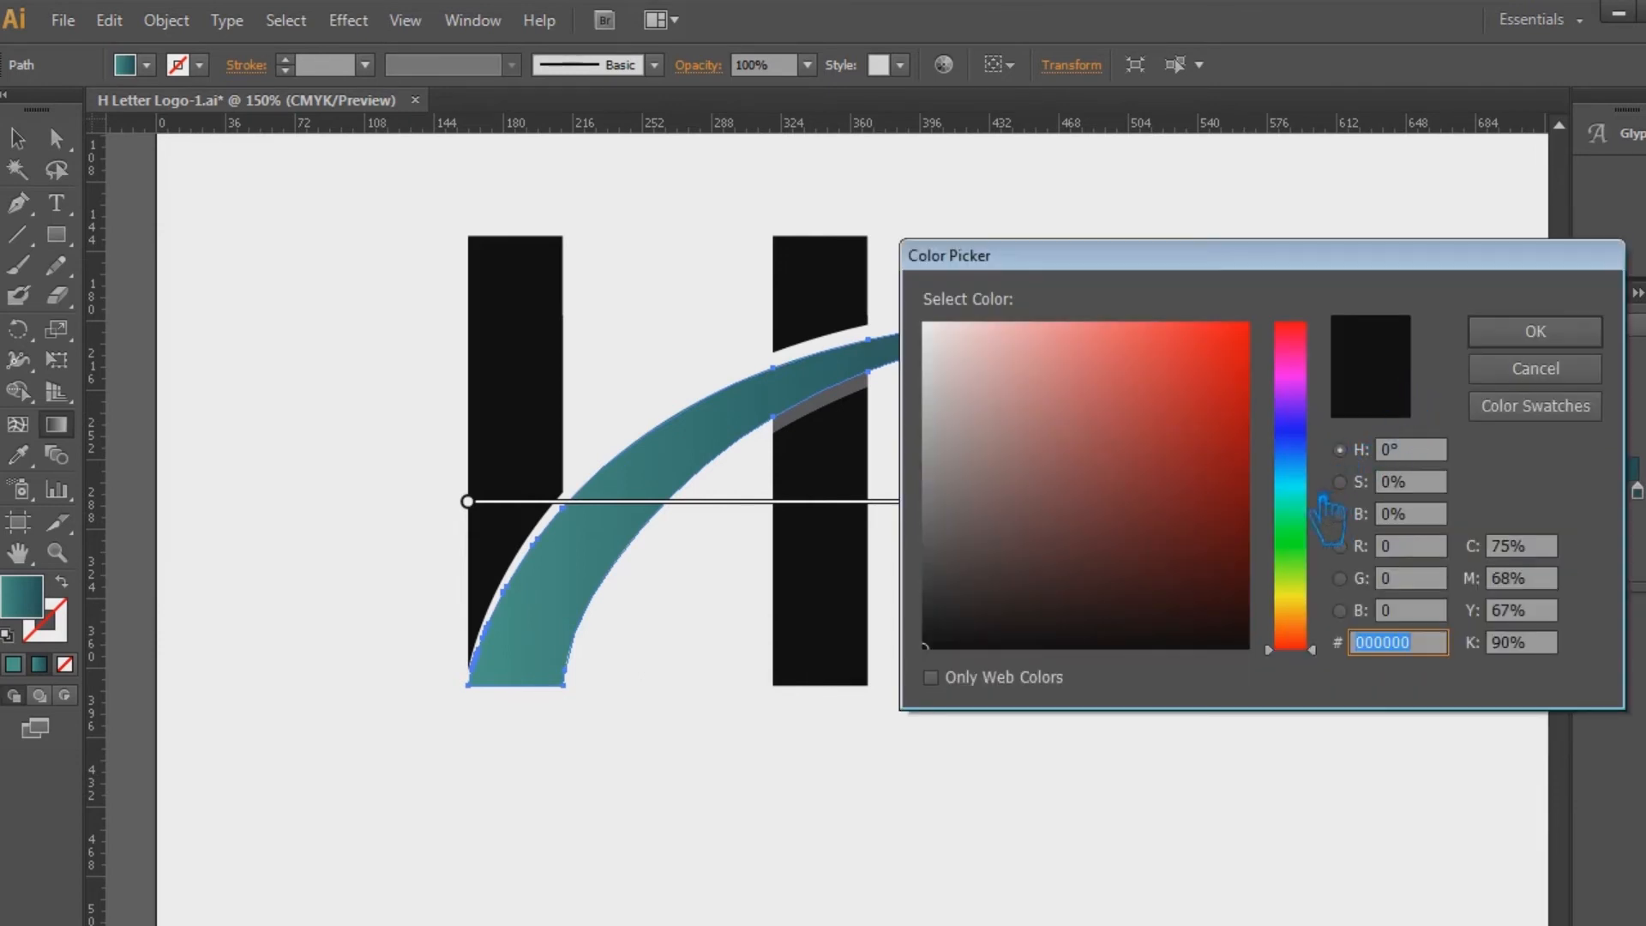
left_click(1314, 487)
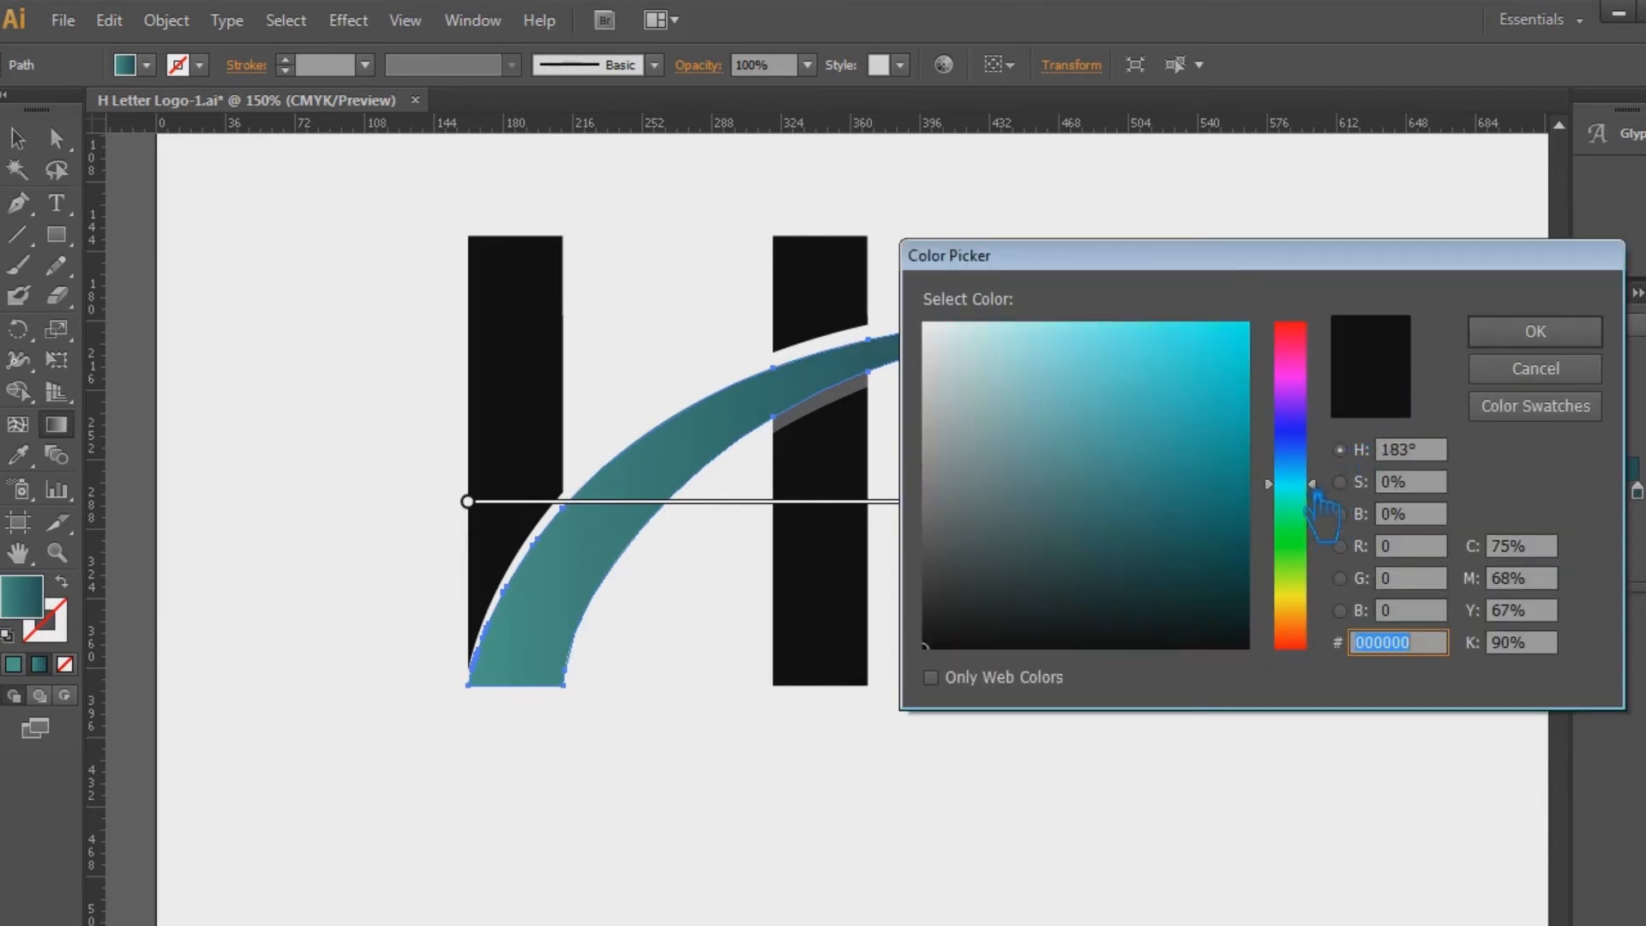
left_click(1021, 325)
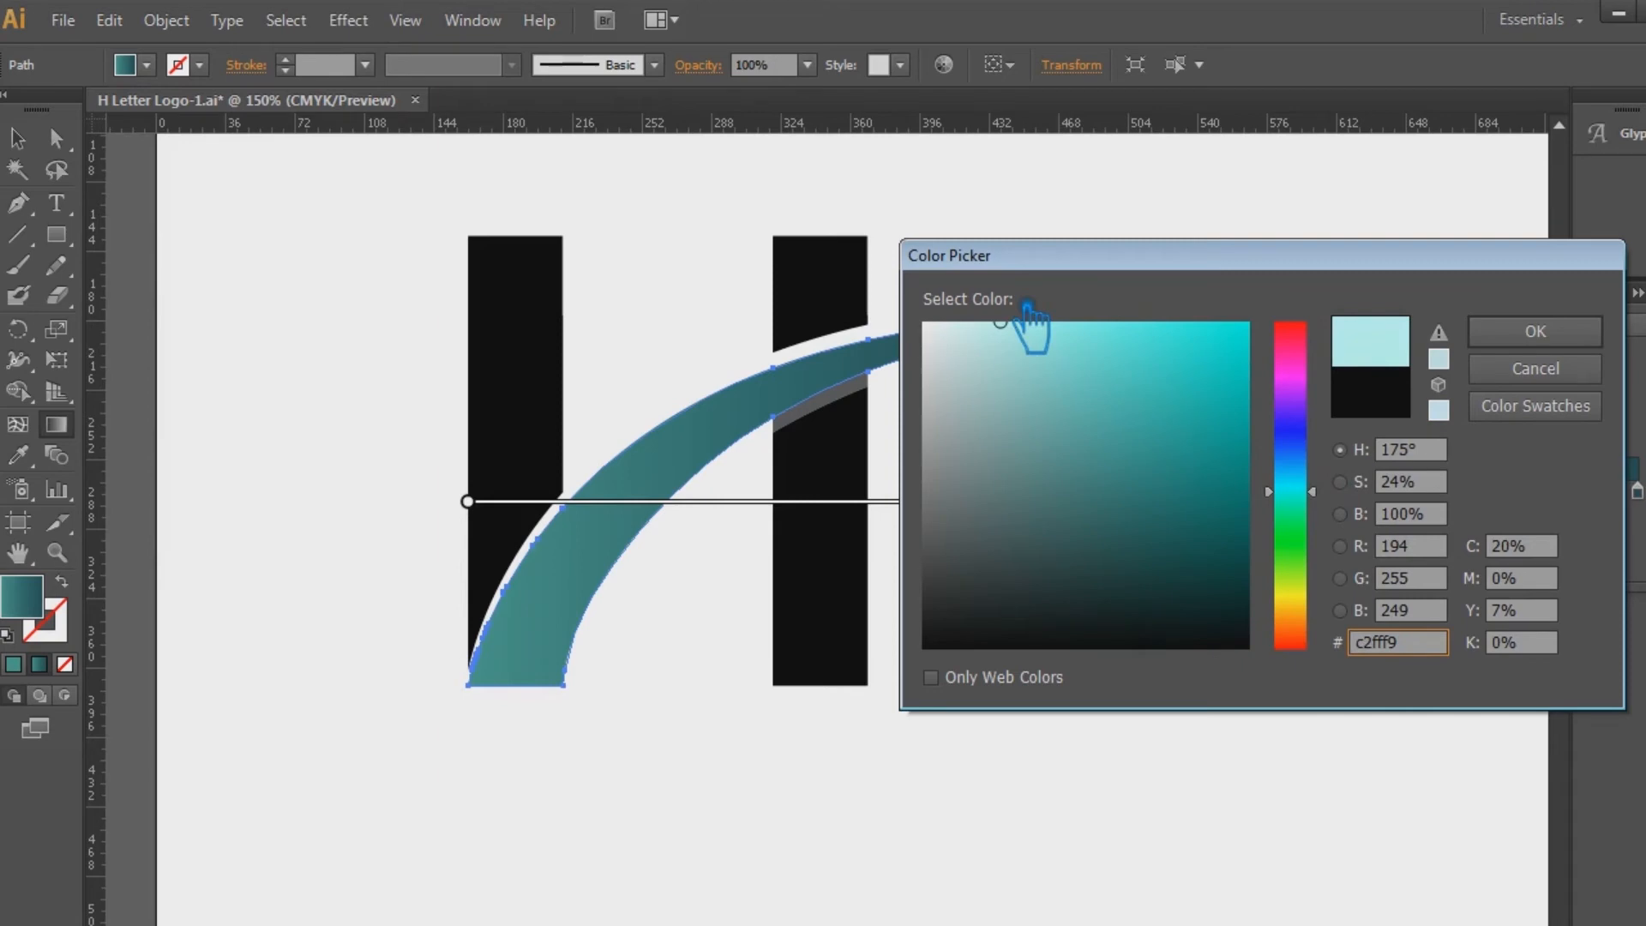
left_click(1539, 333)
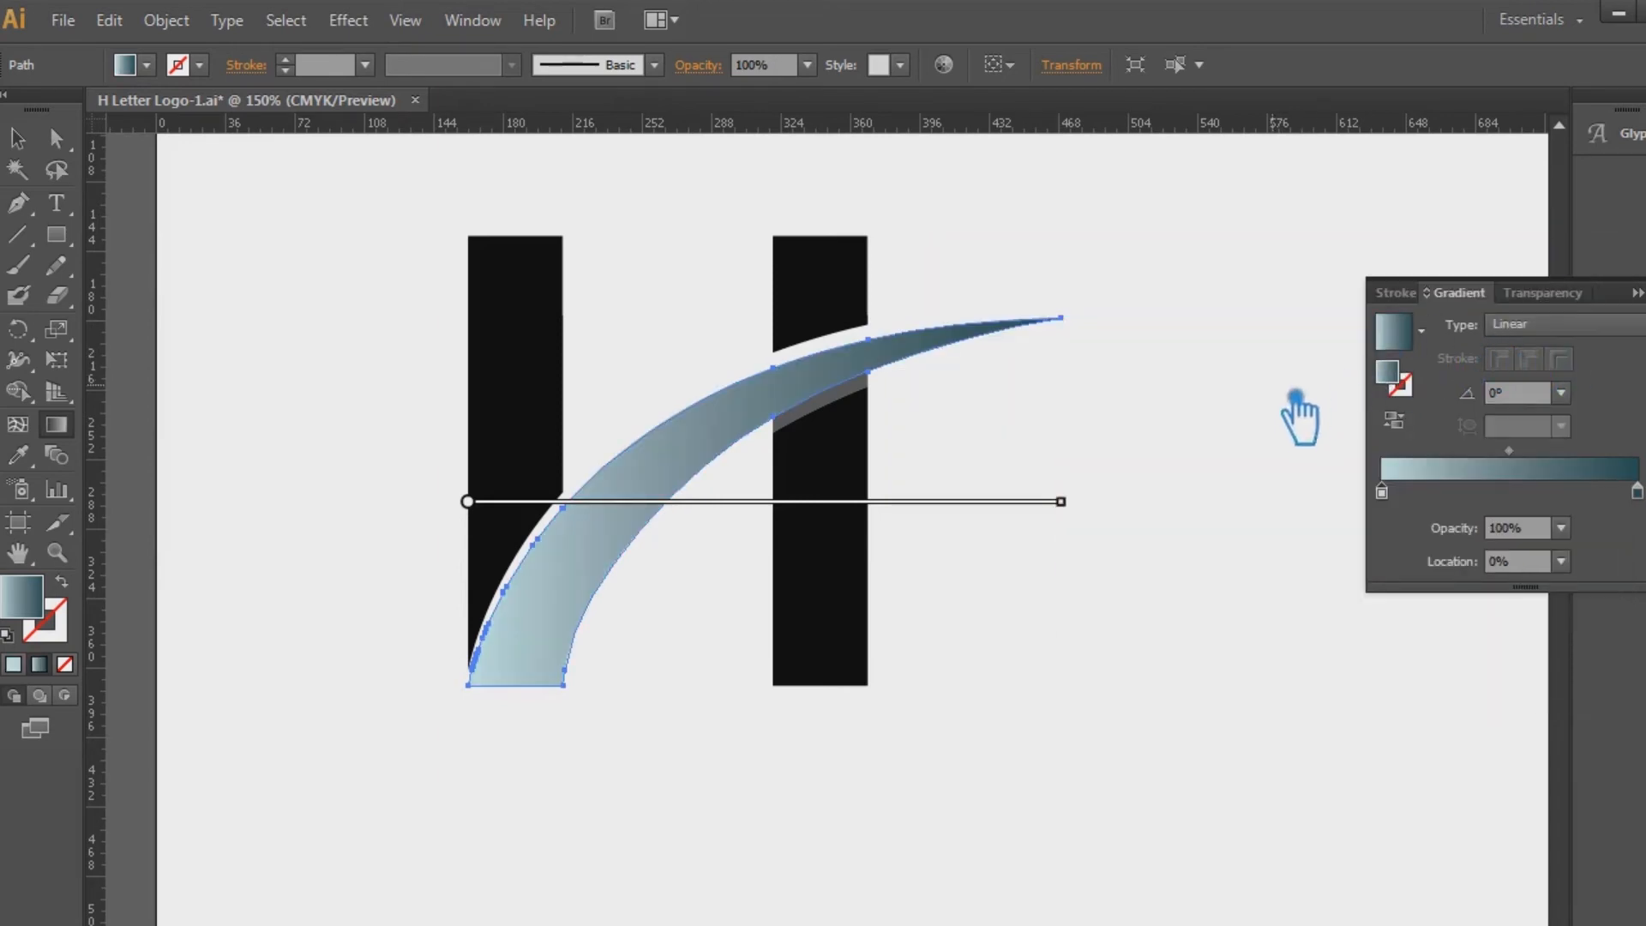
Move the dark teal stop inward from the gradient's end, set the gradient midpoint to 37.9%, and deselect the swoosh.
left_click_drag(1637, 491, 1479, 464)
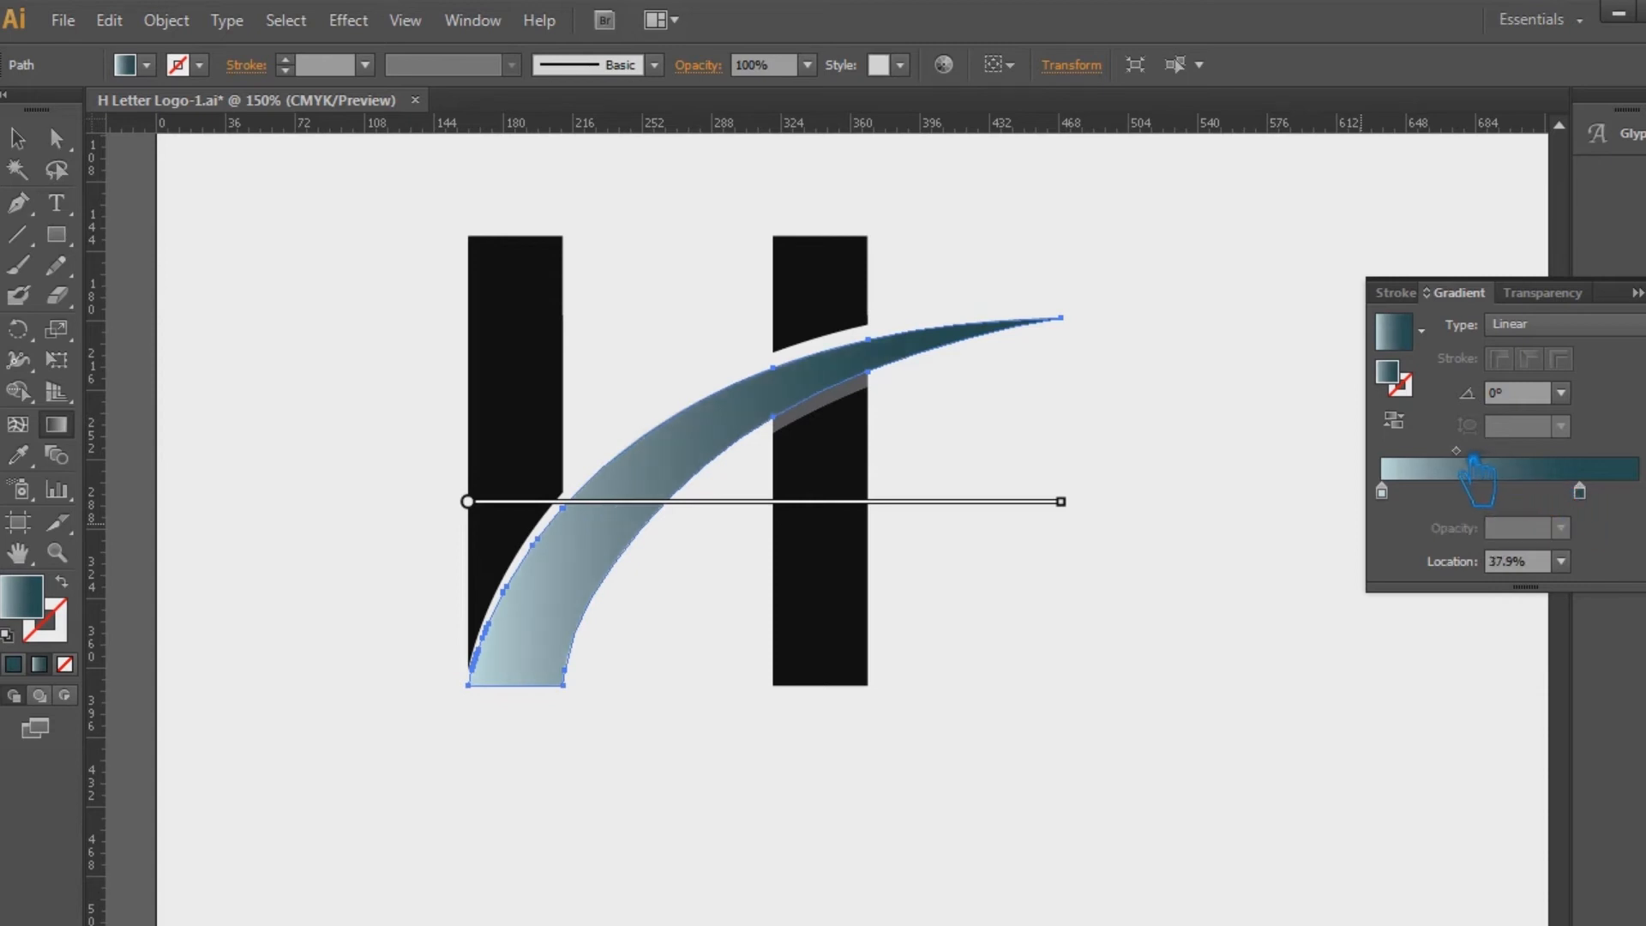
key("ctrl+F9")
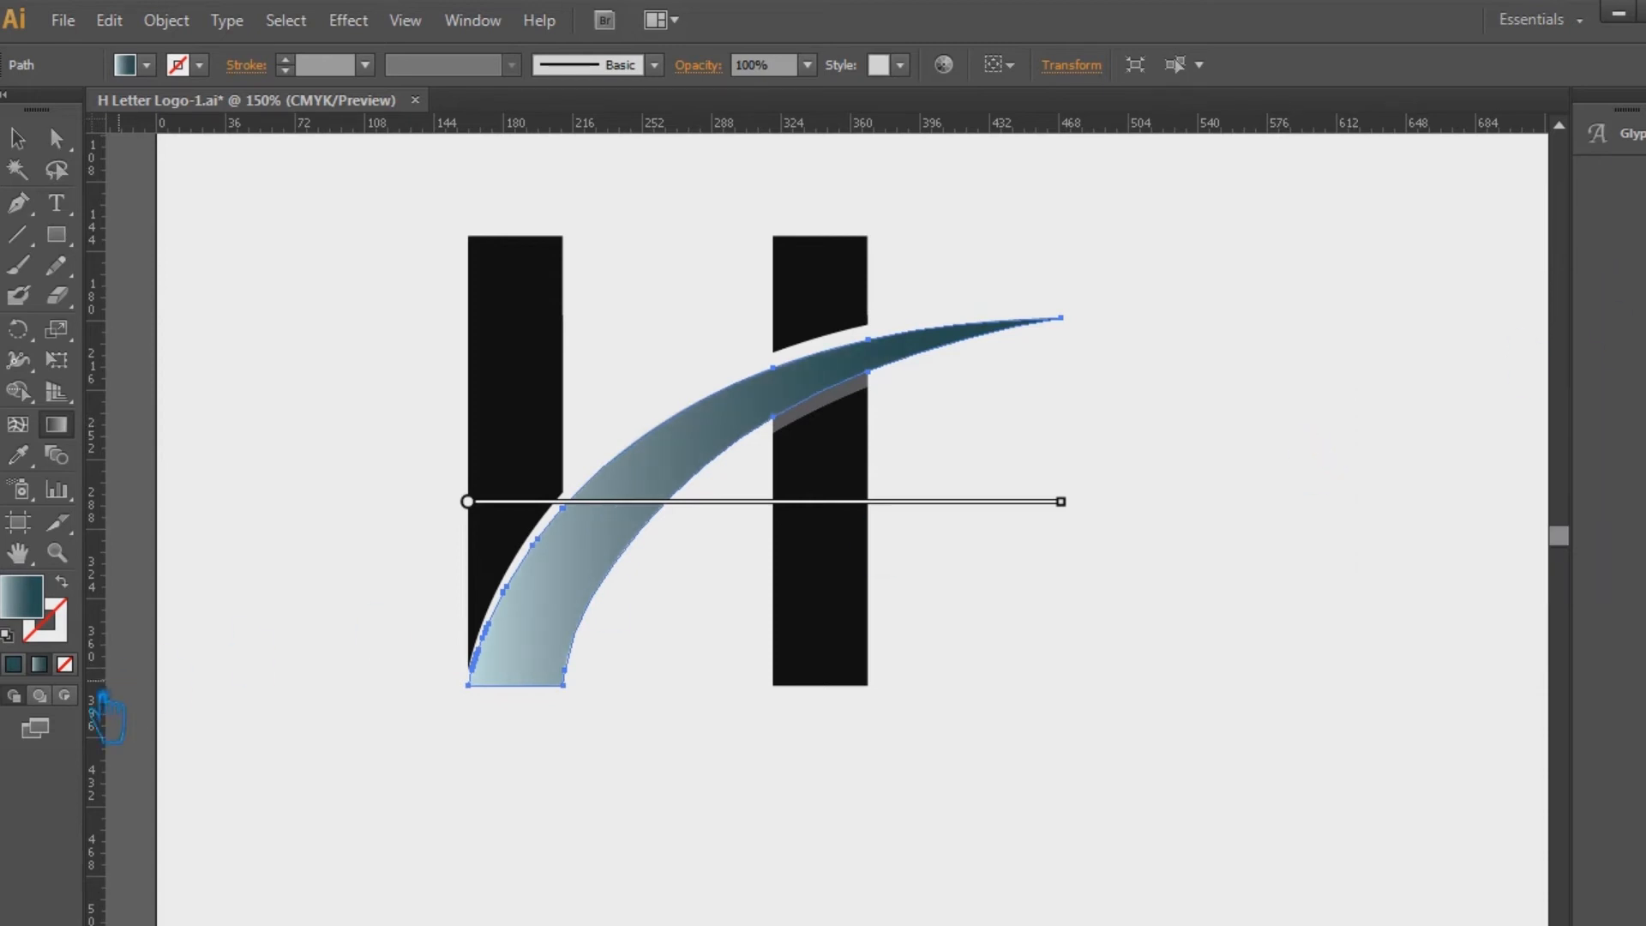
left_click(18, 139)
left_click(229, 285)
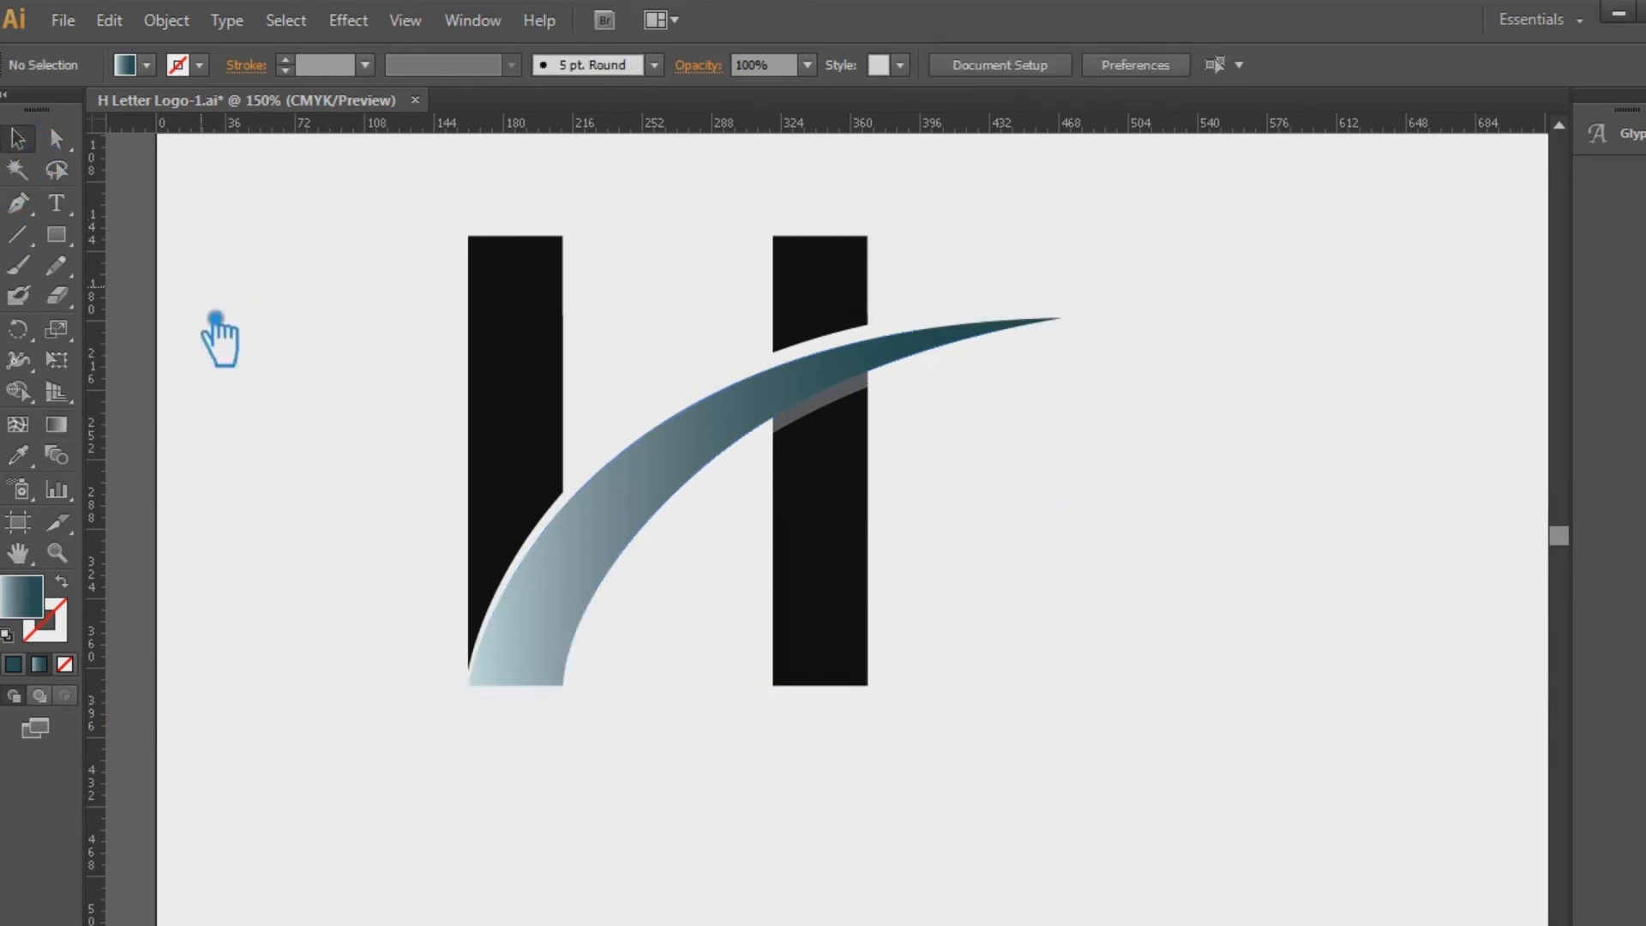
Copy the gradient's dark teal #1b464c and fill the grey shadow strip beneath the swoosh on the second bar with it, using RGB colour.
left_click(14, 665)
double_click(28, 599)
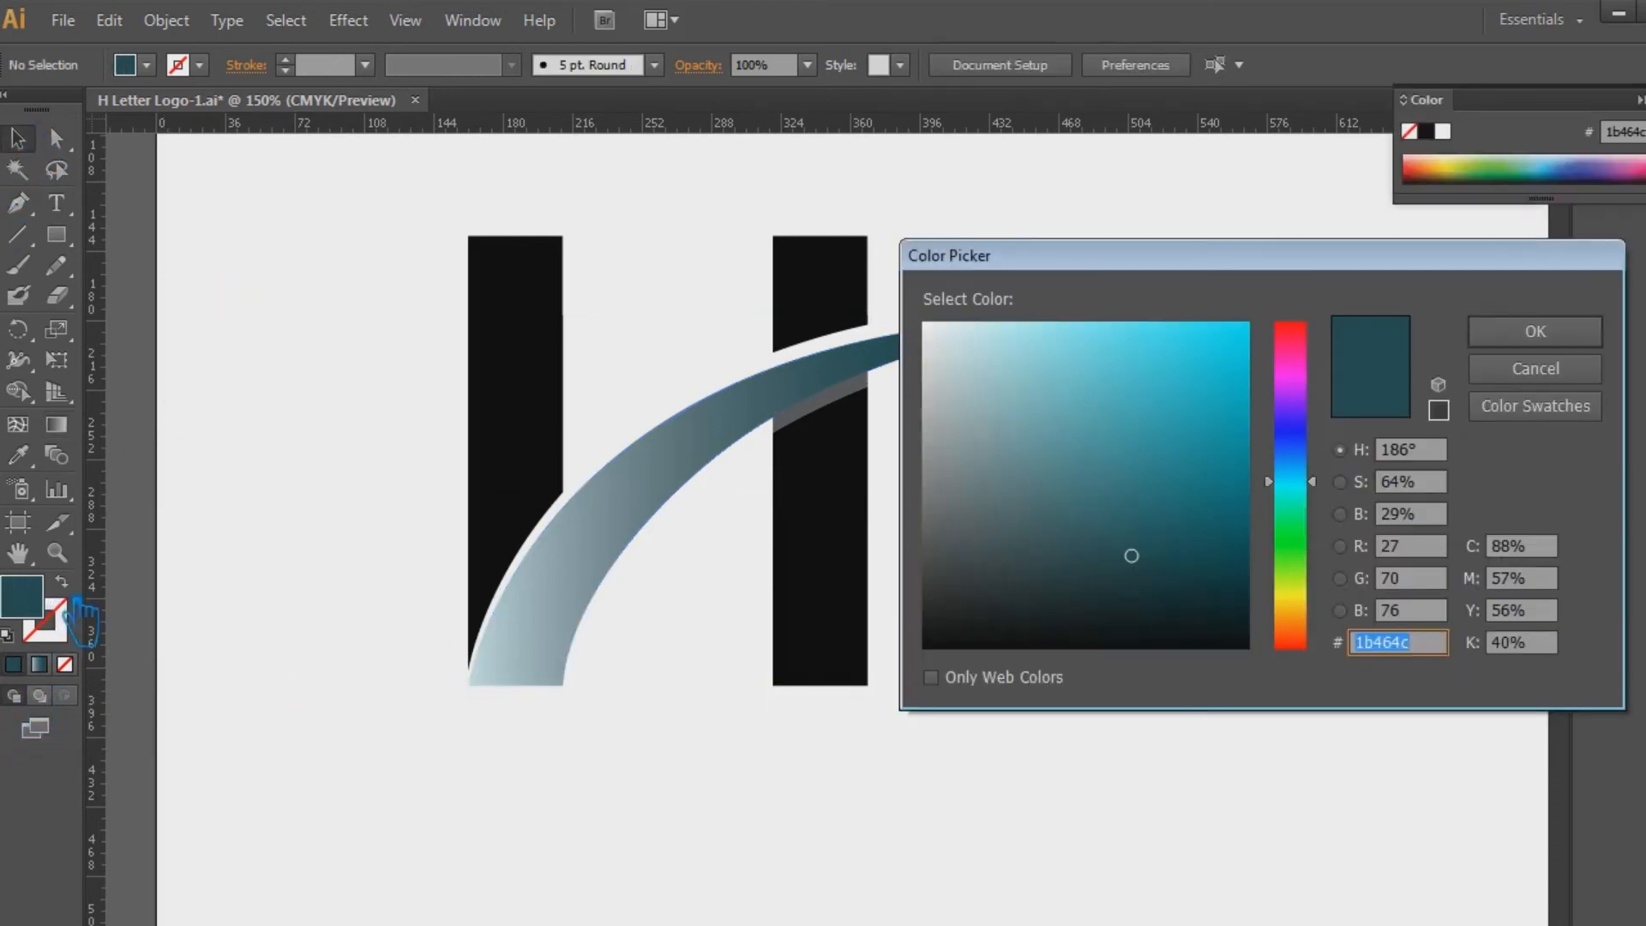
left_click(1535, 331)
left_click(857, 423)
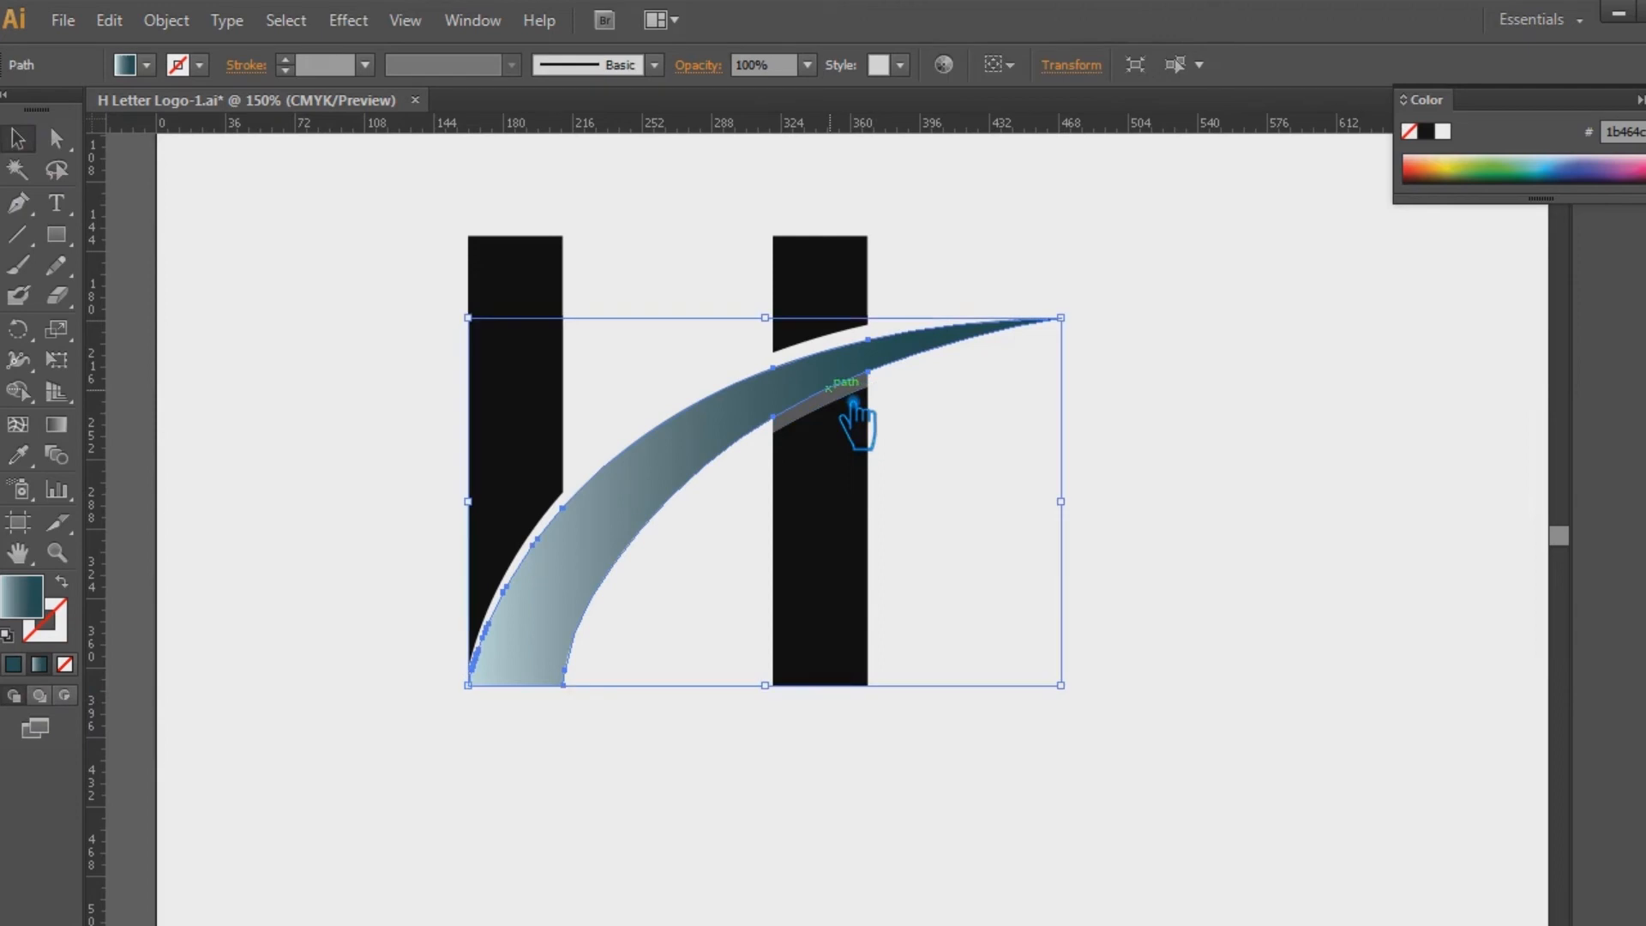
left_click(873, 412)
double_click(32, 607)
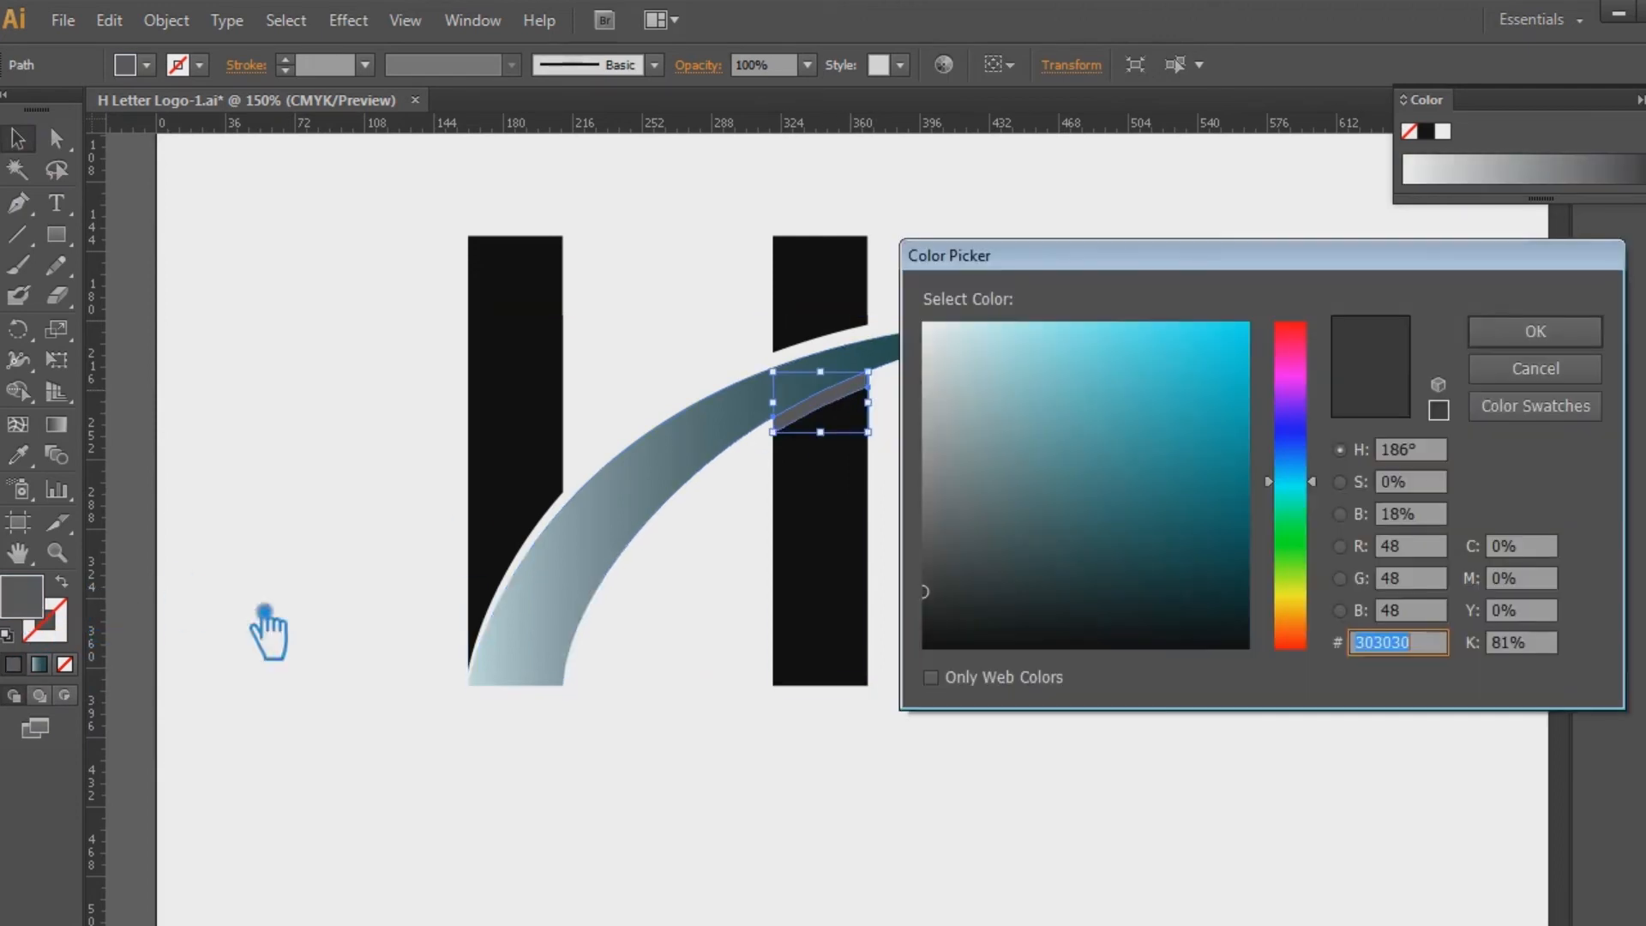
left_click(1584, 351)
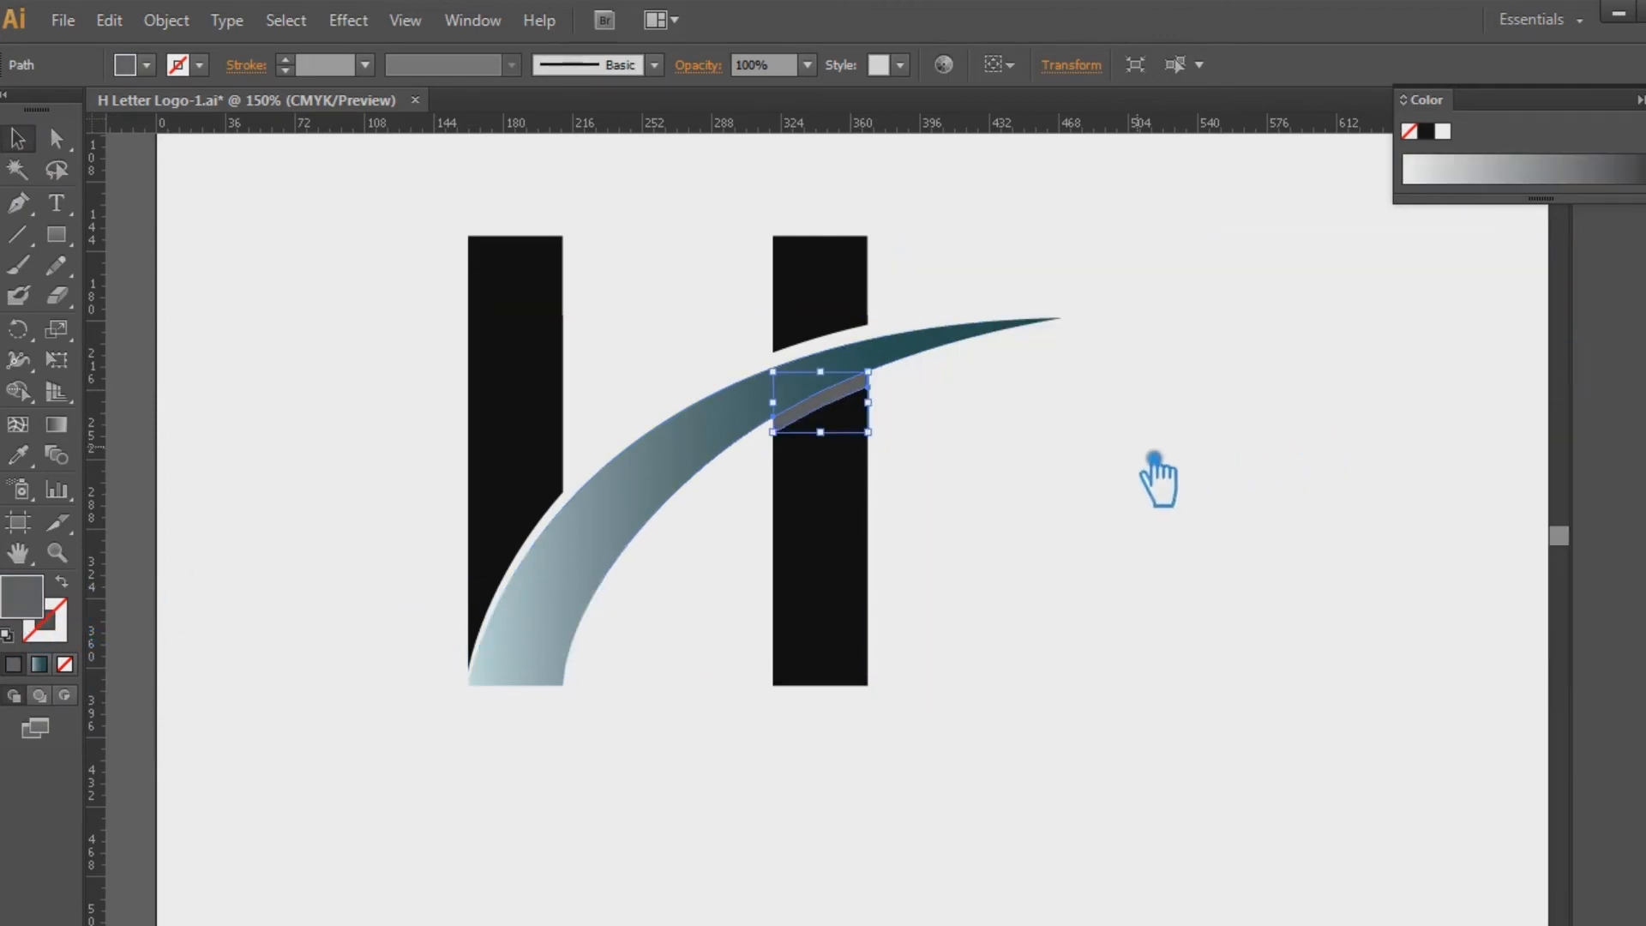
left_click(1639, 99)
left_click(1504, 172)
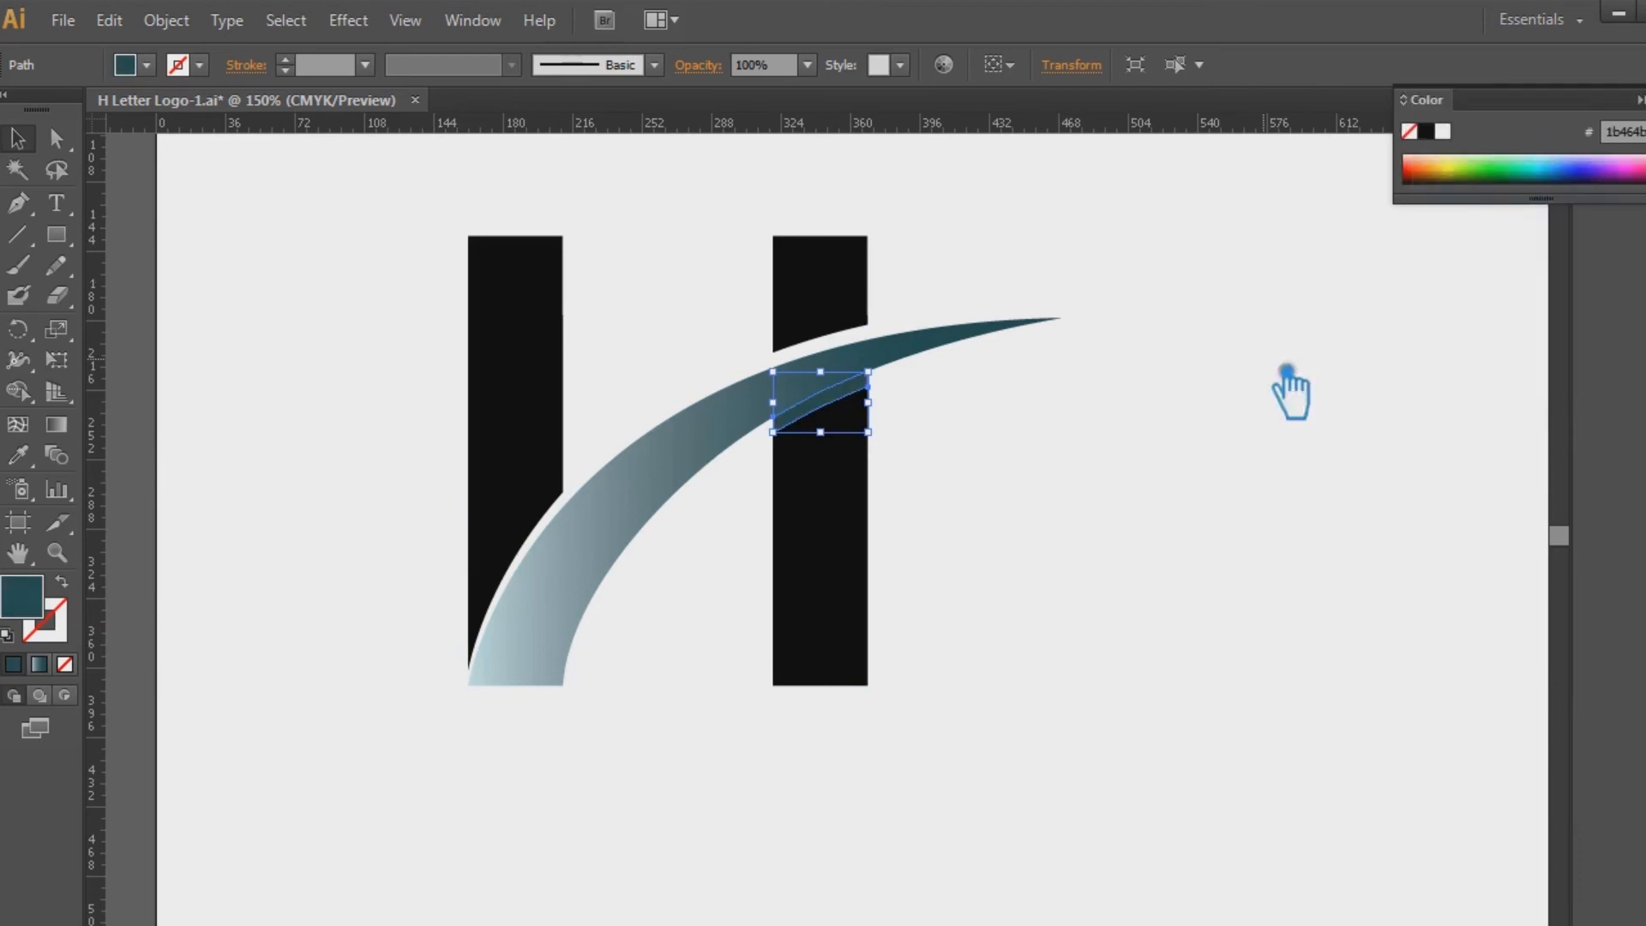
left_click(1097, 465)
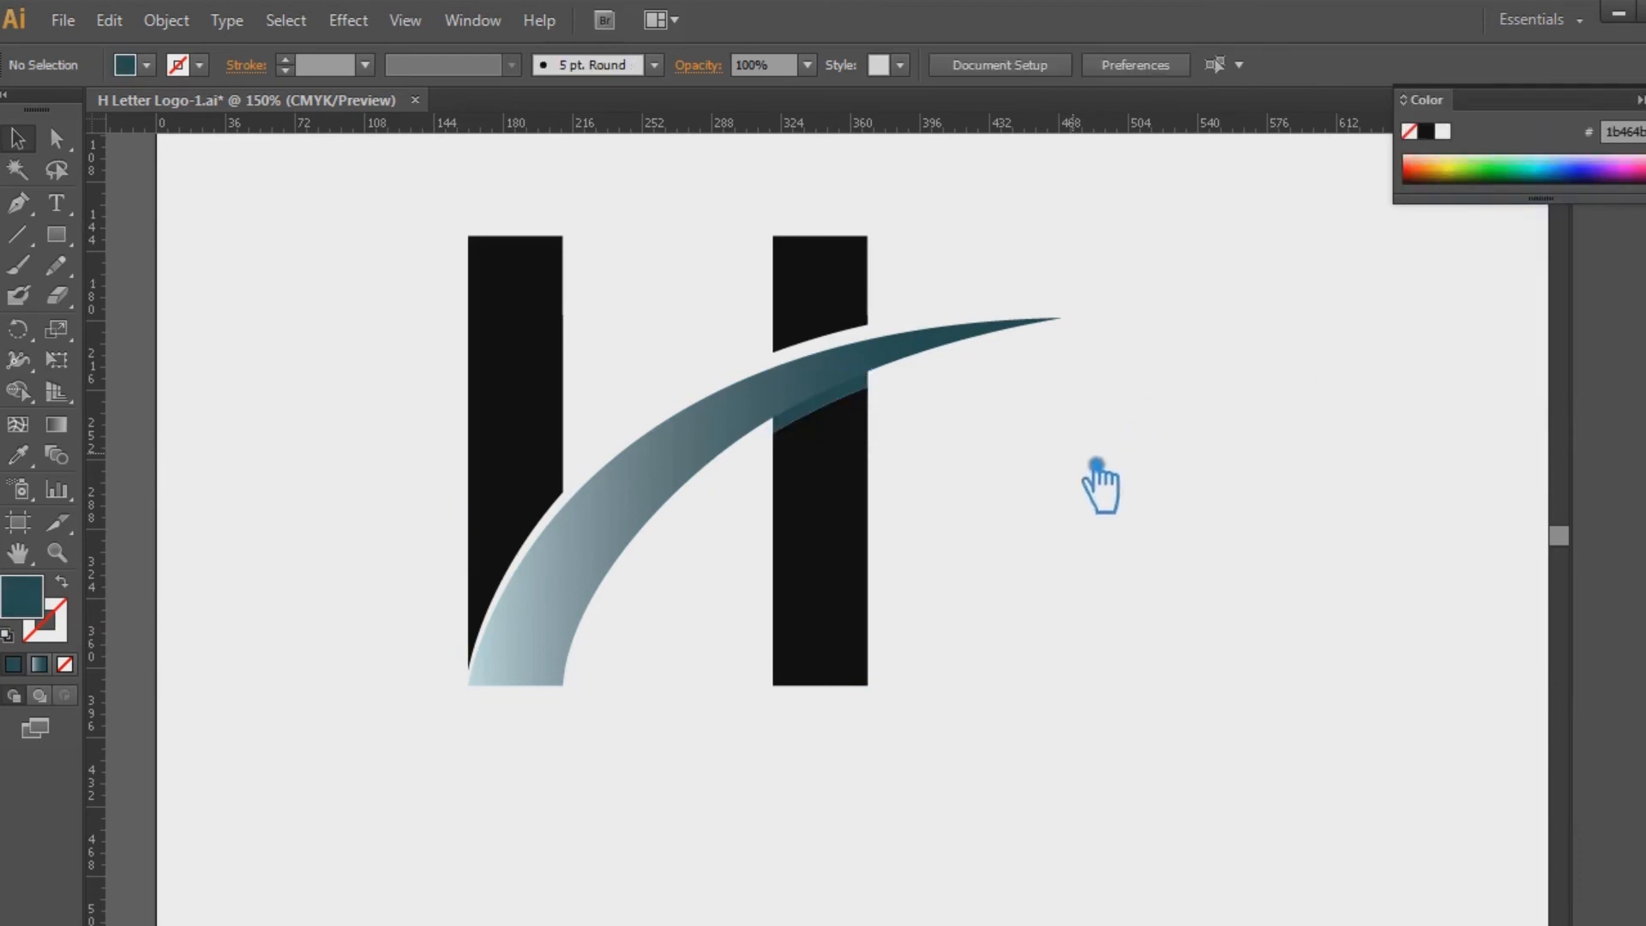
Apply the swoosh's gradient to the upper piece of the second bar and to the whole first bar with the Eyedropper.
left_click(857, 544)
left_click(857, 295)
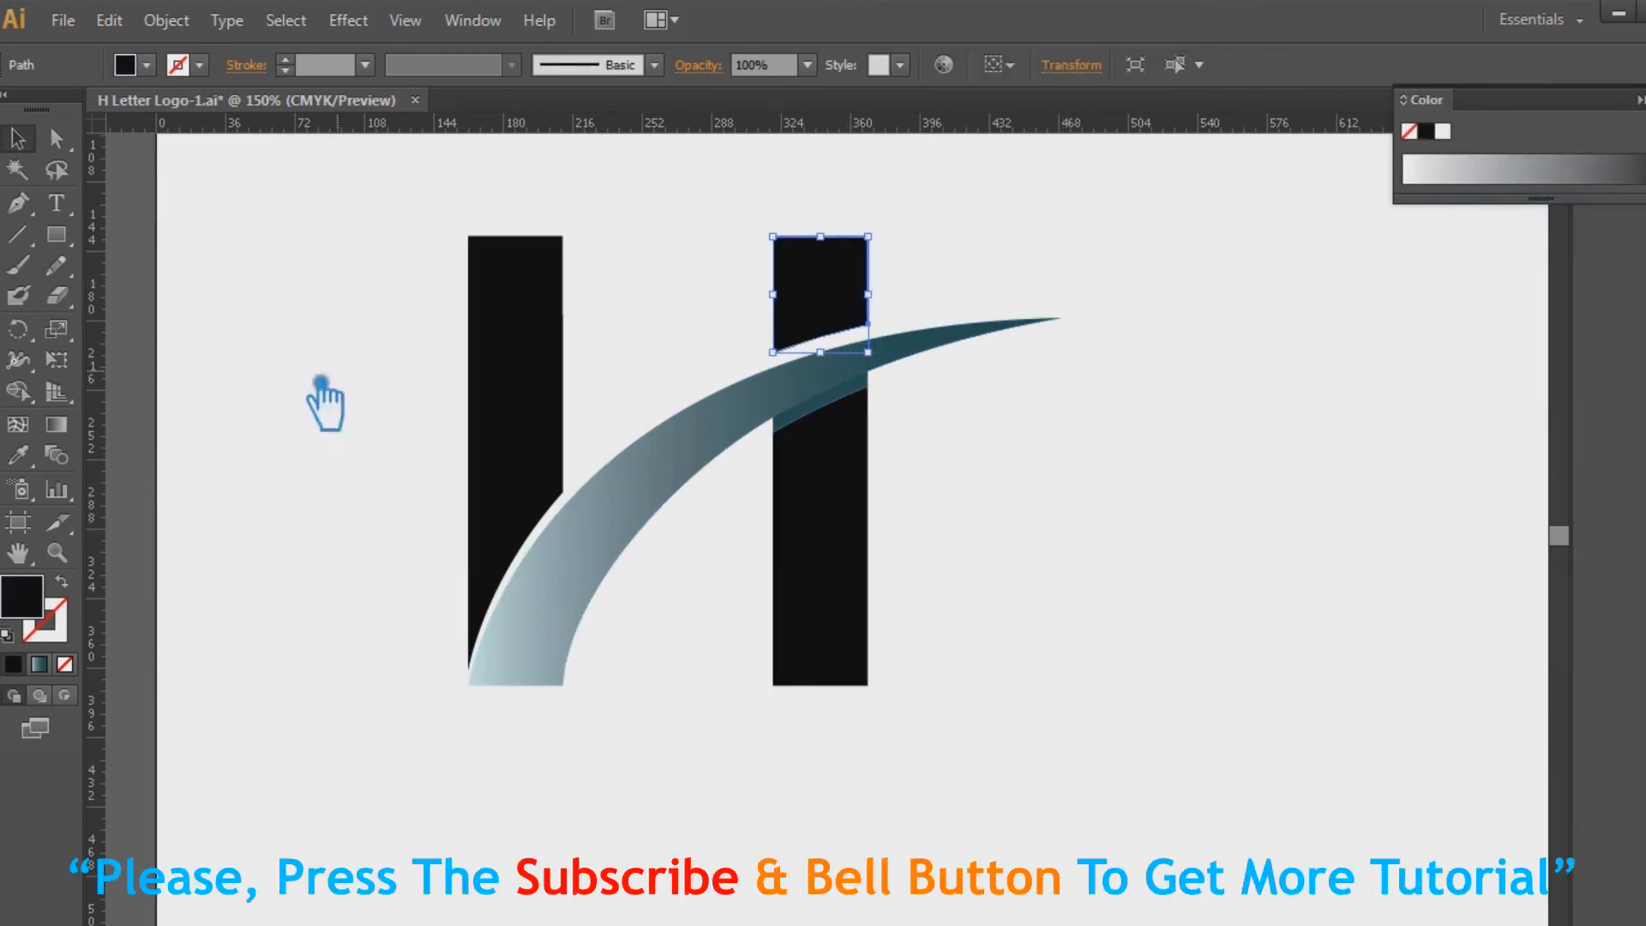
left_click(669, 506)
left_click(26, 144)
left_click(497, 356)
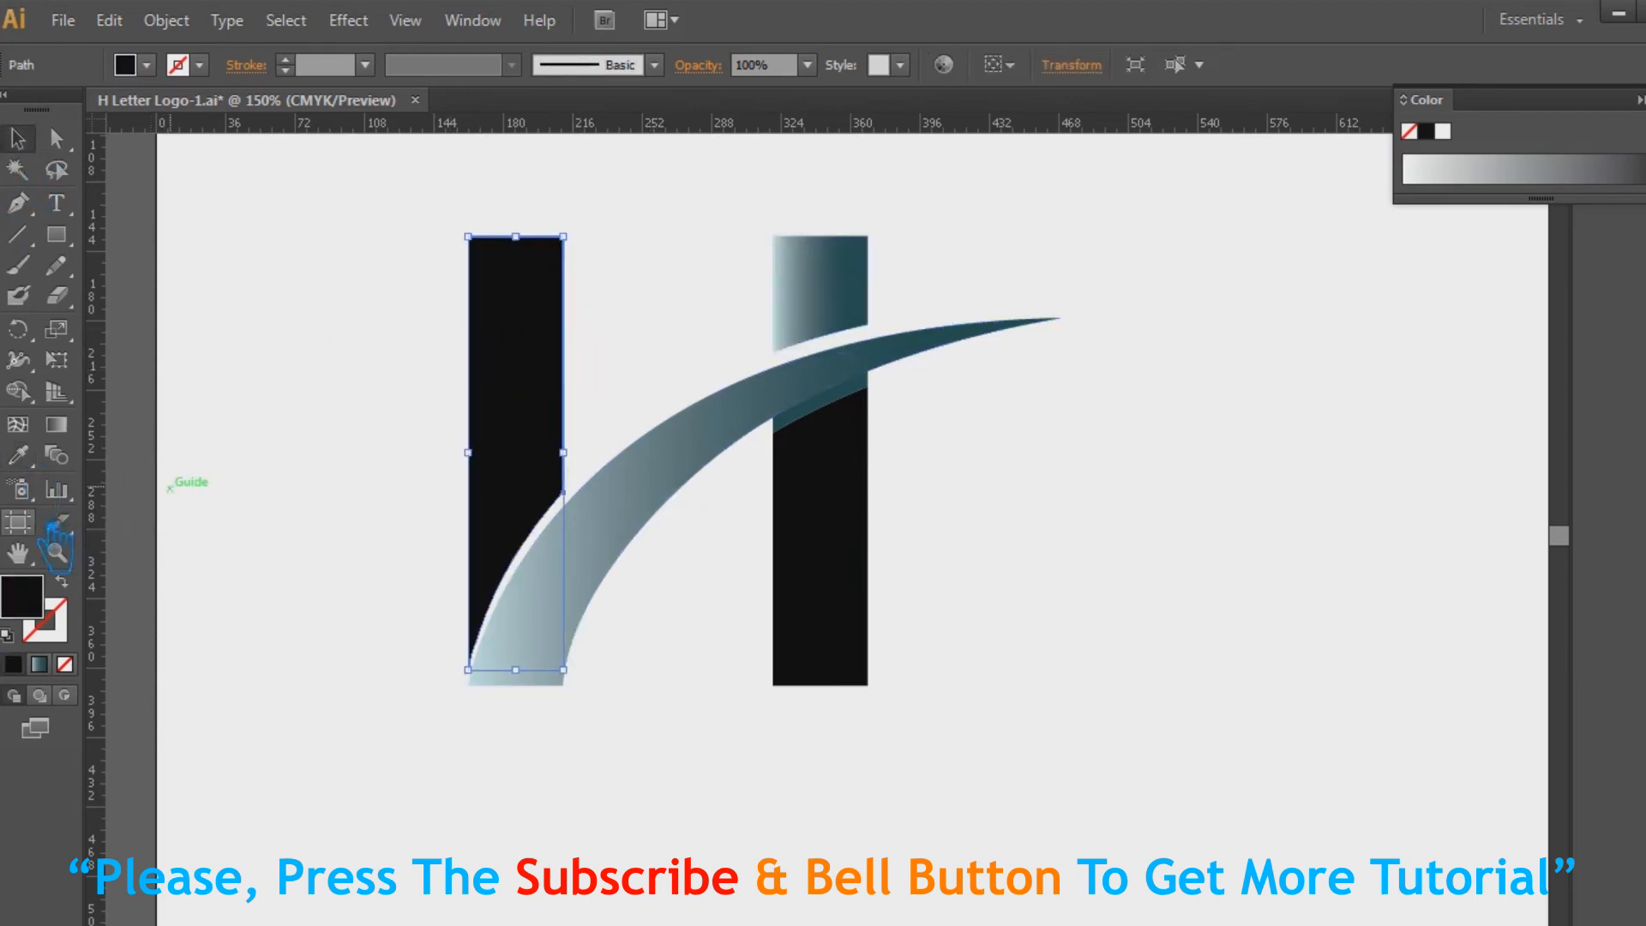
left_click(705, 465)
left_click(18, 138)
Apply the first bar's gradient to the lower piece of the second bar with the Eyedropper, and deselect it.
left_click(845, 588)
left_click(18, 456)
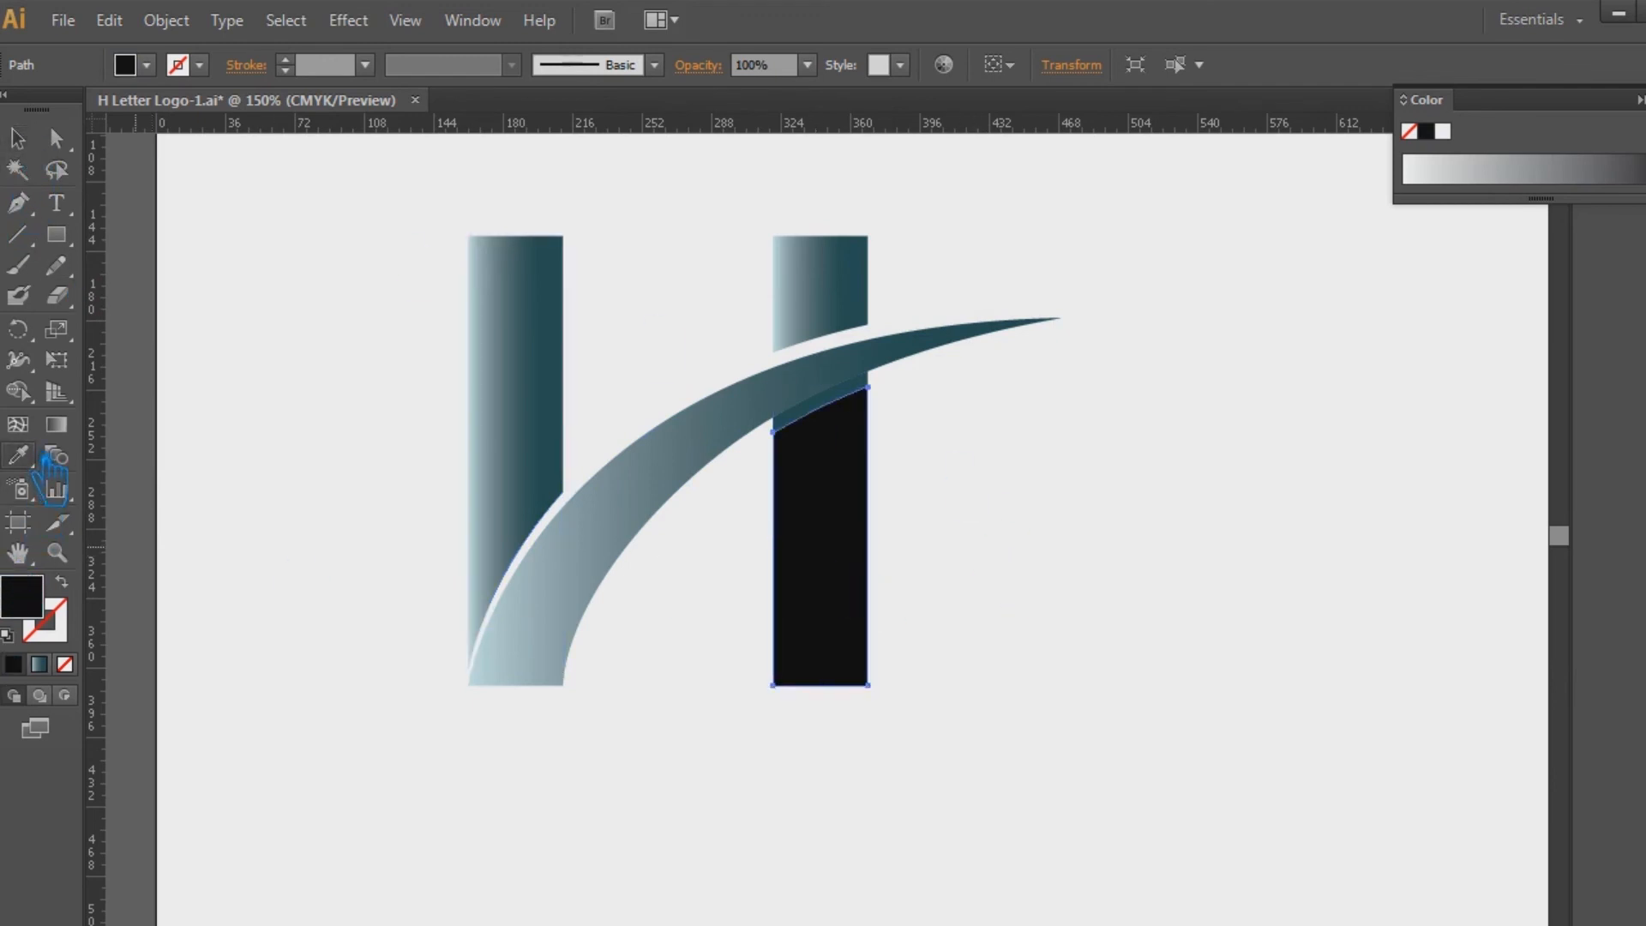
left_click(542, 395)
left_click(18, 138)
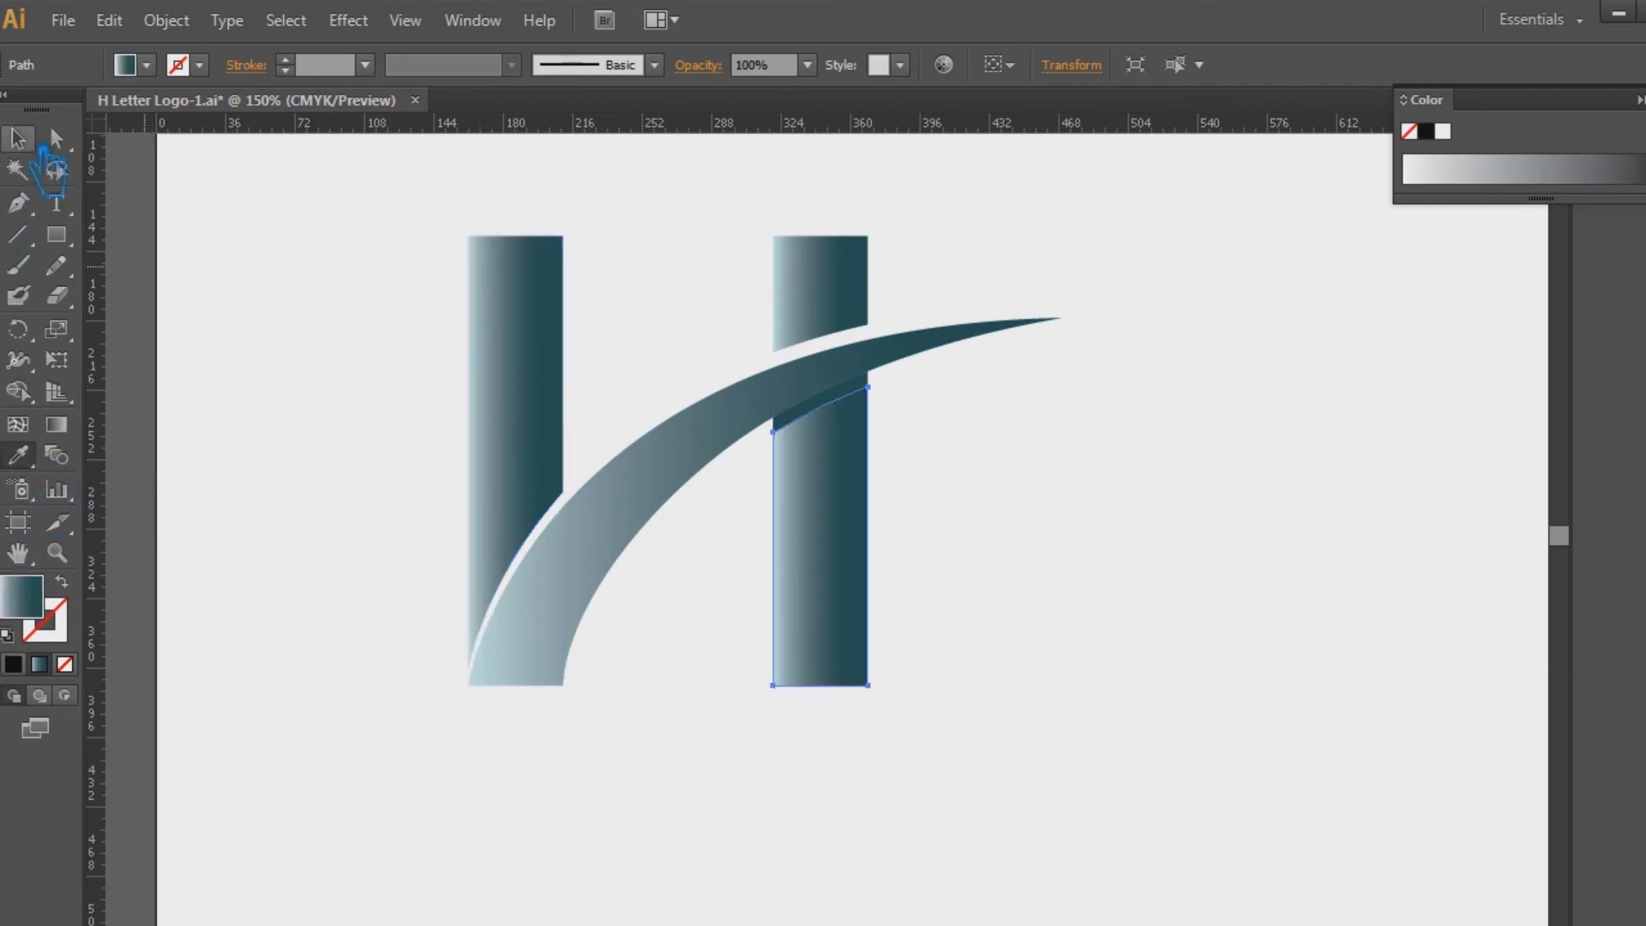
left_click(1258, 461)
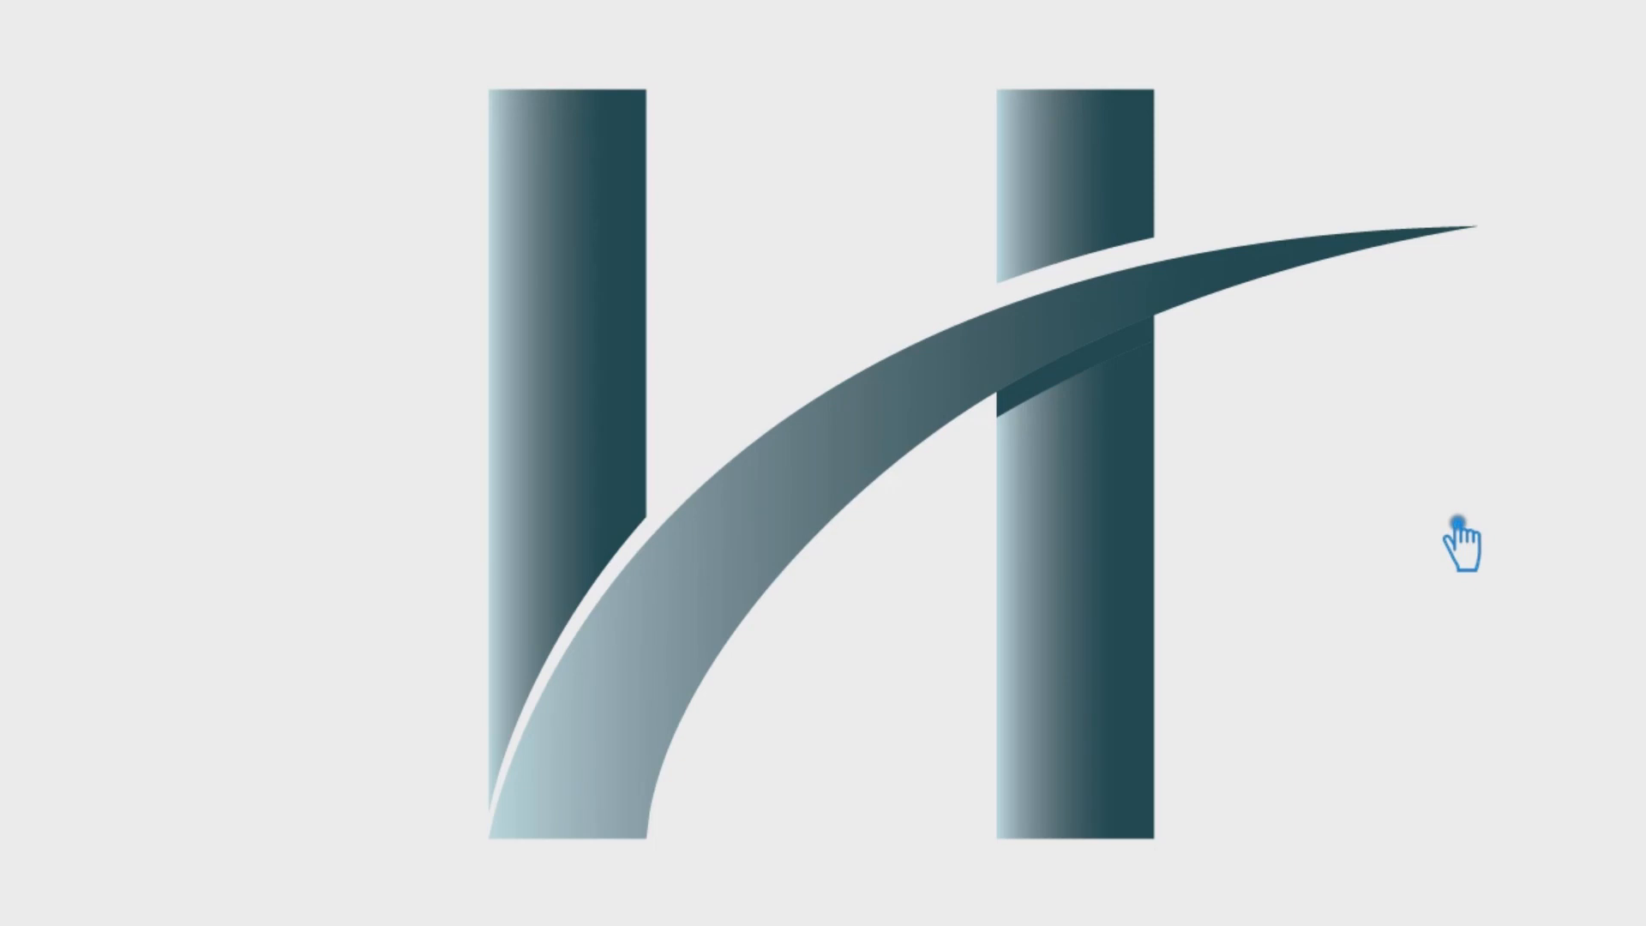